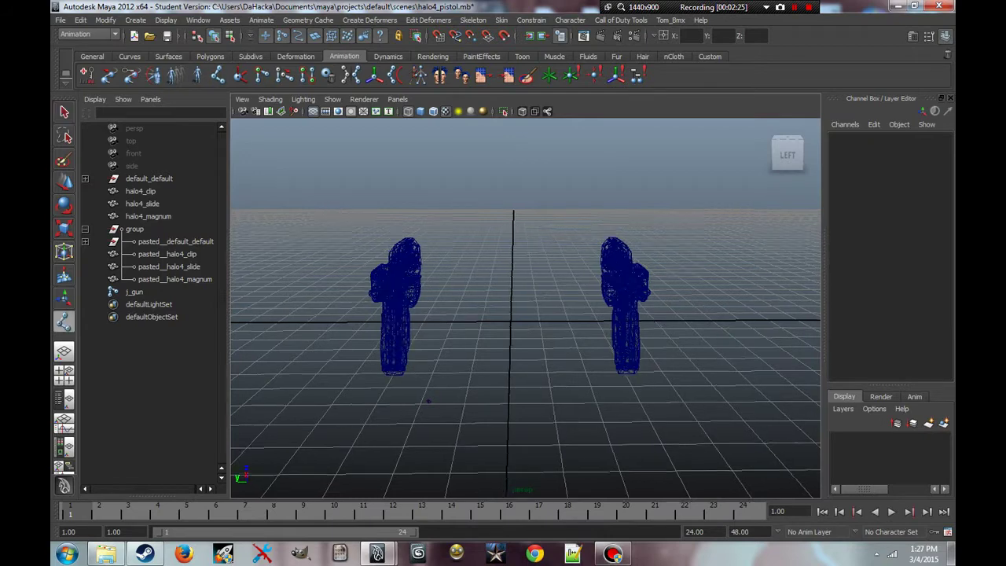
Place a single joint on the grid at about X -11.9, Y -3 and rename it left_j_gun.
alt+drag(427, 400, 429, 424)
click(529, 346)
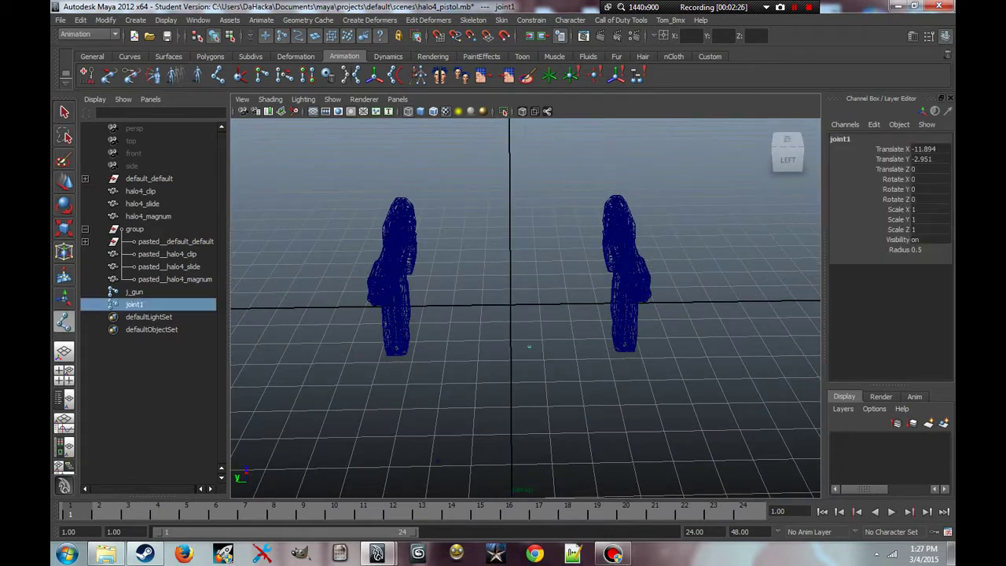
double_click(134, 304)
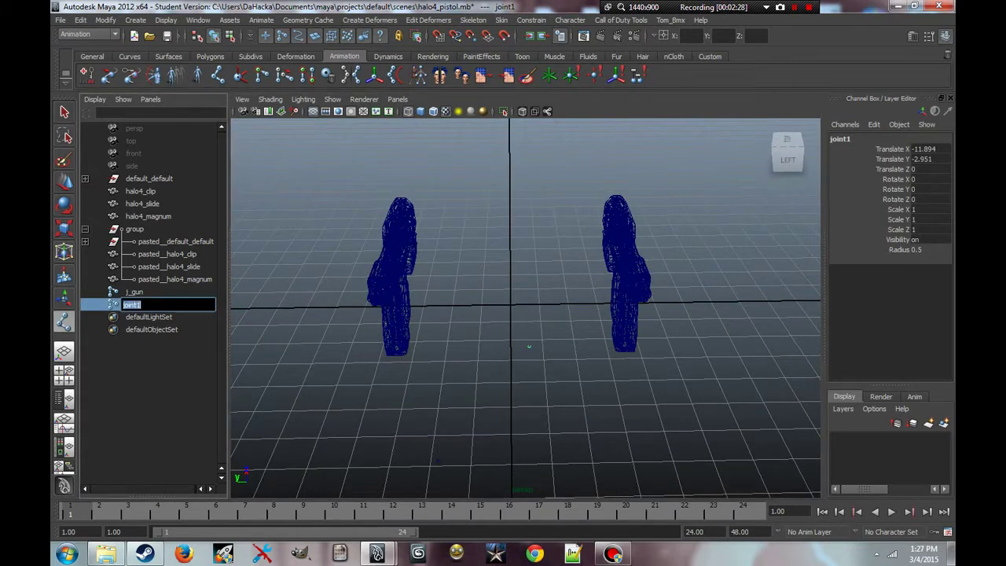
text(left_j_gun)
key(Return)
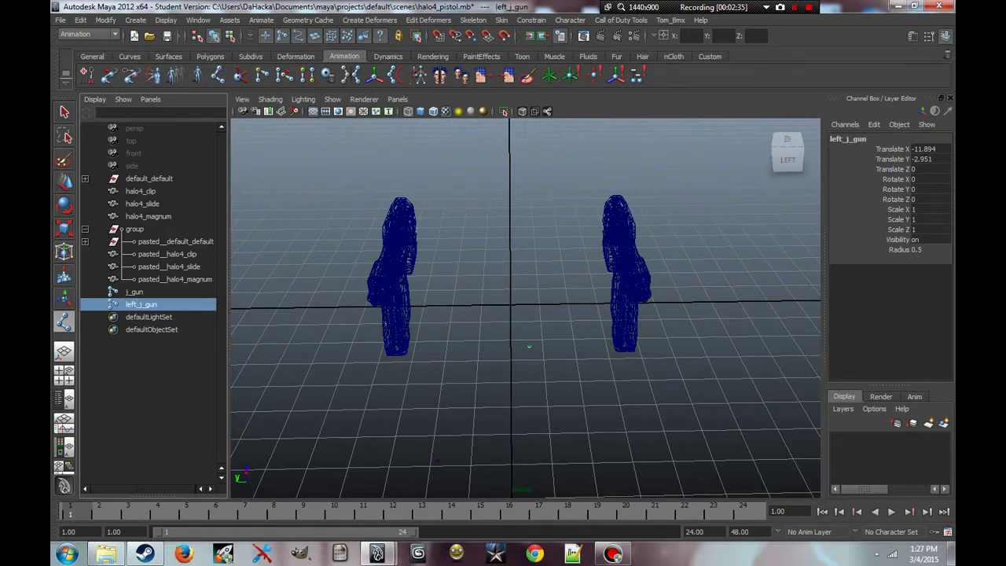
click(529, 346)
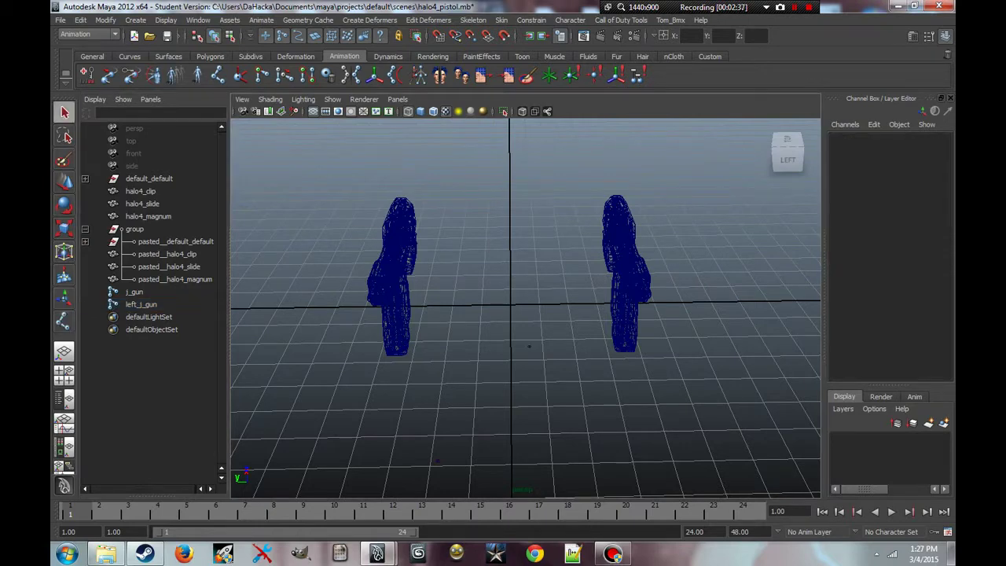
Place another separate joint on the grid at about X -30.3, Y 15.8 and rename it right_j_gun.
click(391, 434)
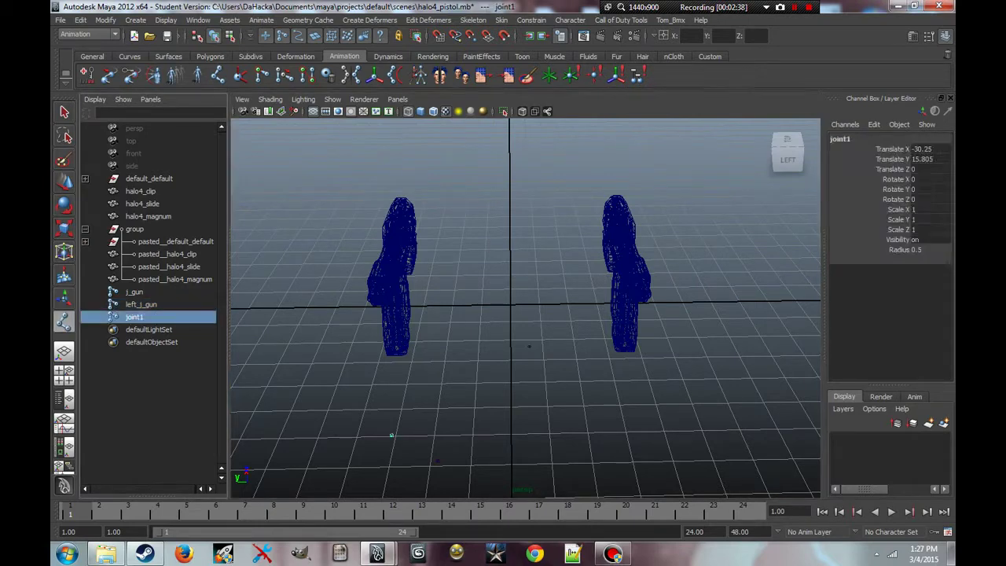
double_click(141, 317)
text(right)
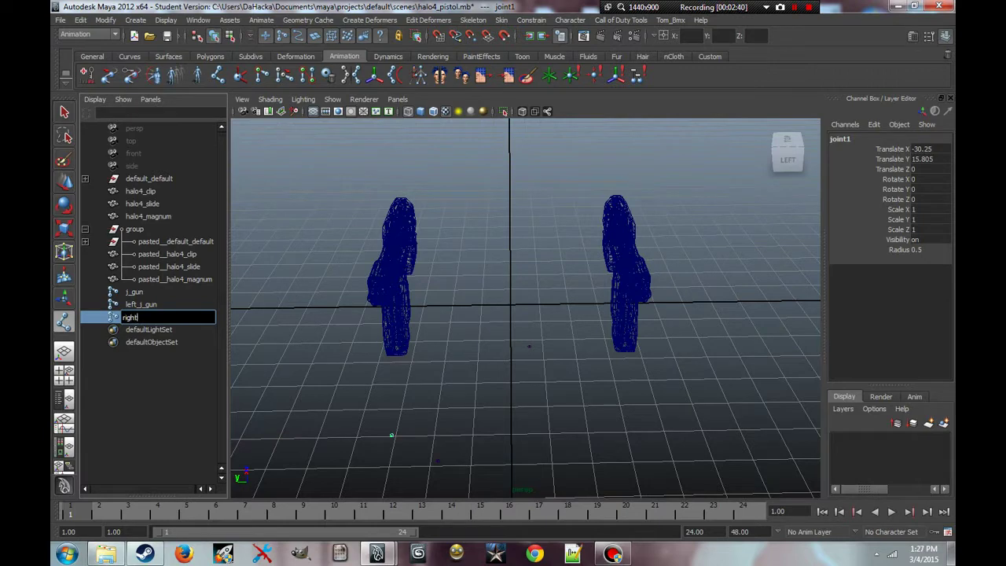
text(_j_gun)
key(Return)
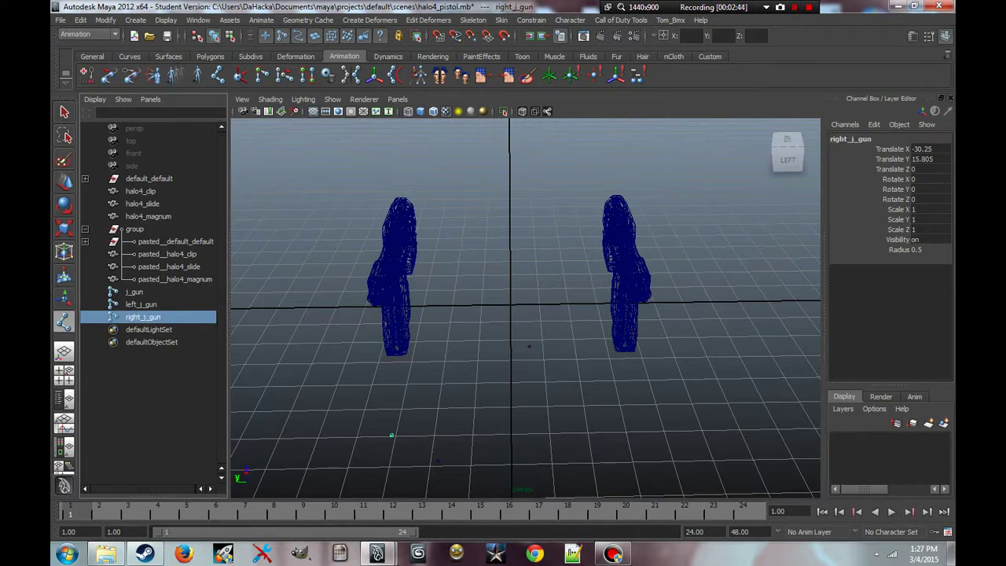
key(q)
click(440, 408)
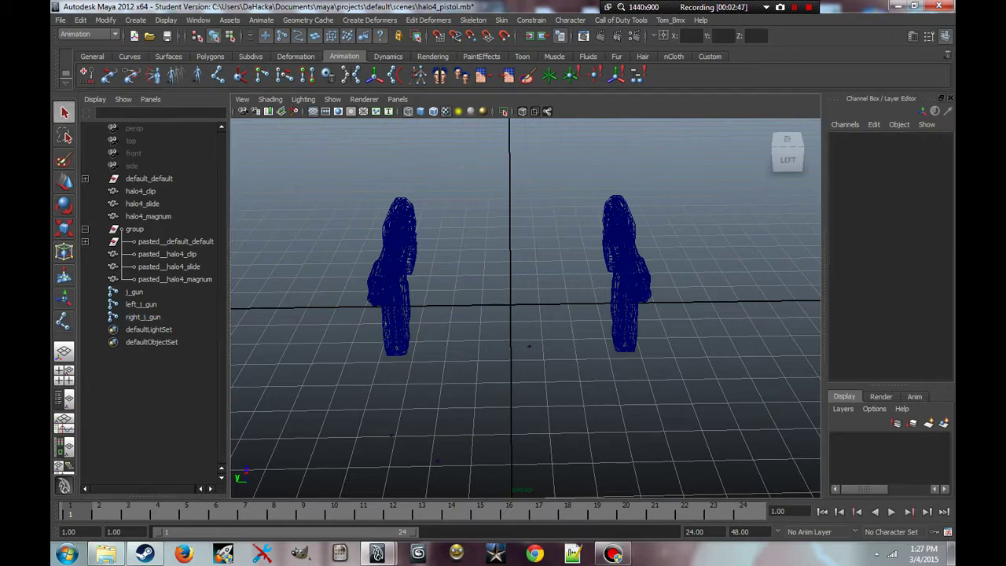
Move the j_gun joint to the origin by setting its Translate X and Translate Y to 0.
alt+drag(440, 408, 455, 404)
click(428, 438)
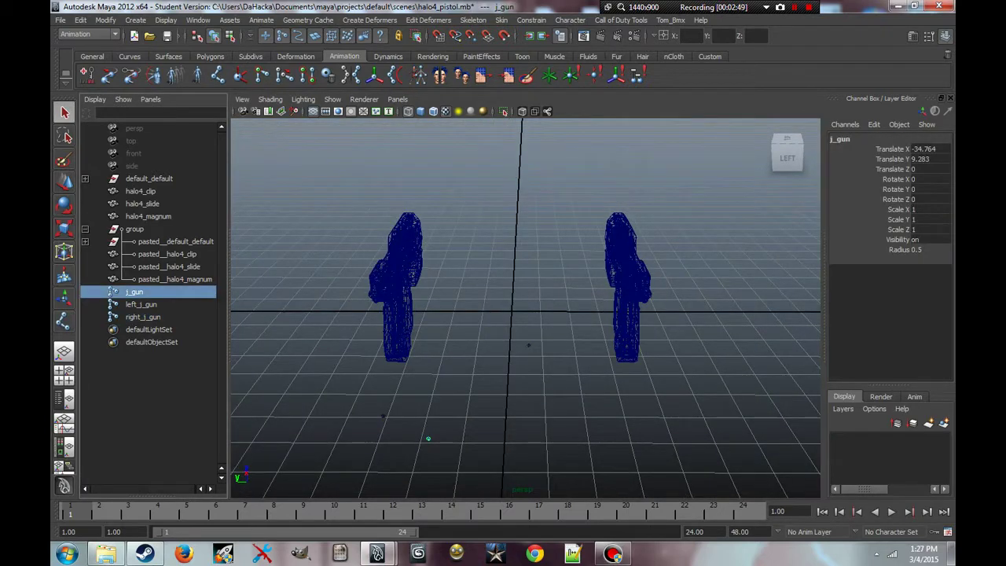
double_click(931, 149)
text(0)
key(Tab)
text(0)
key(Tab)
Set Translate X and Translate Y of the left_j_gun joint to 0.
click(142, 304)
double_click(931, 148)
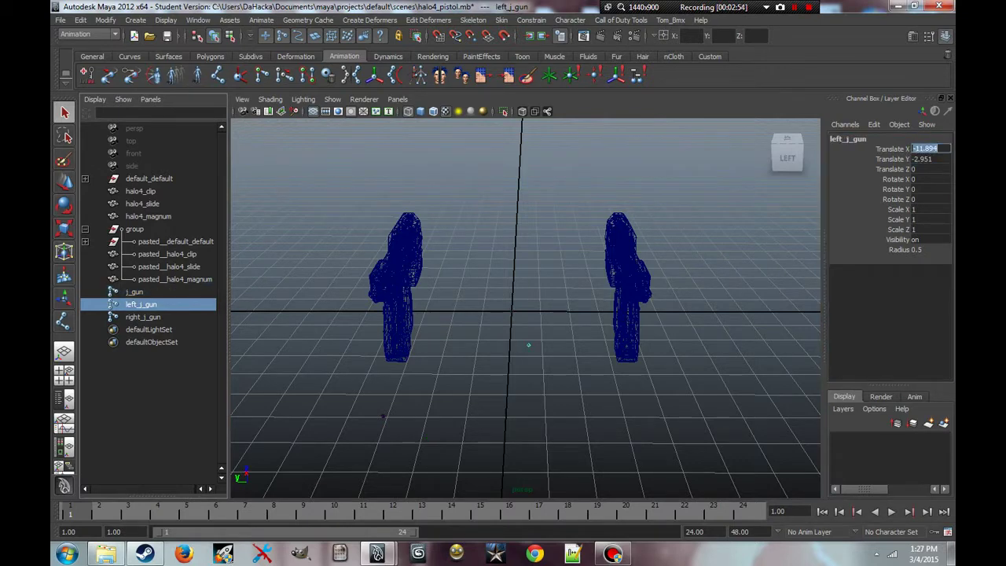
key(Tab)
Set Translate X and Translate Y of the right_j_gun joint to 0 and clear the selection.
click(143, 316)
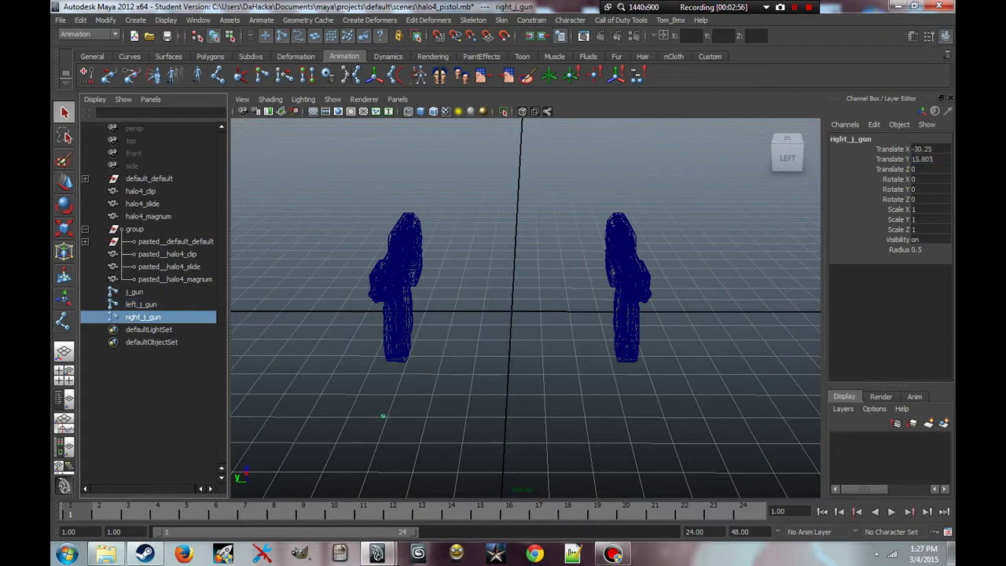
double_click(931, 148)
text(0)
key(Tab)
text(0)
key(Return)
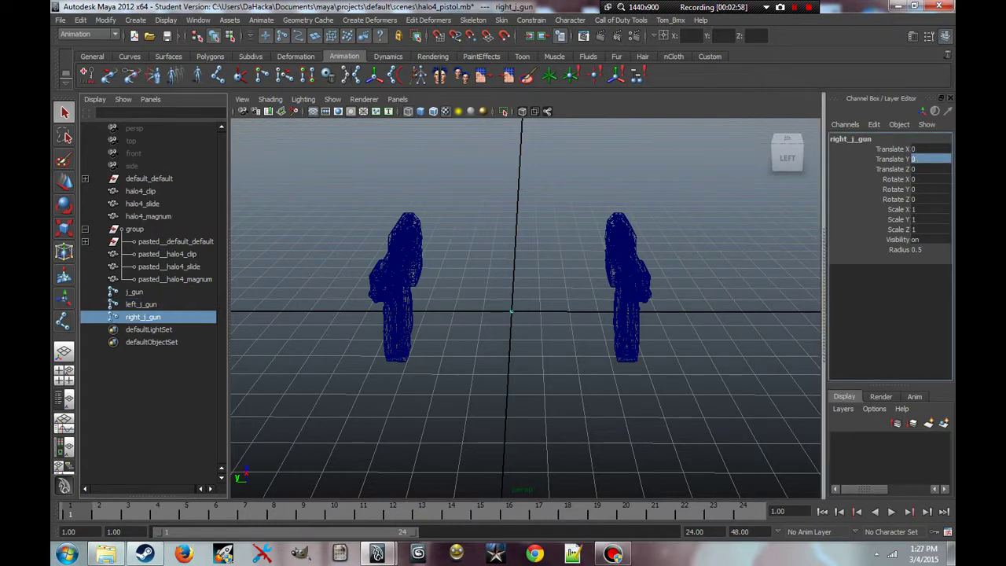
click(142, 304)
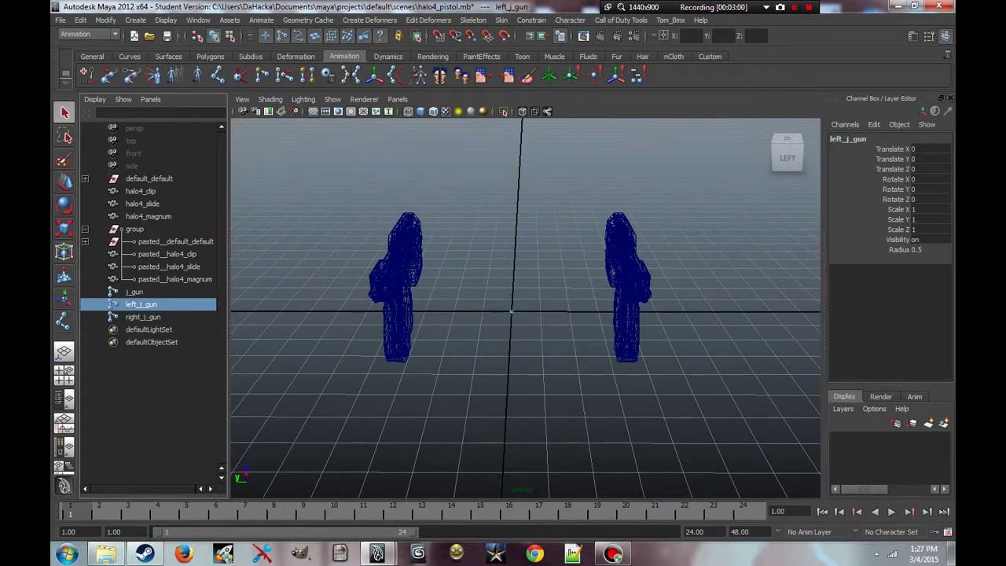
click(135, 291)
click(510, 312)
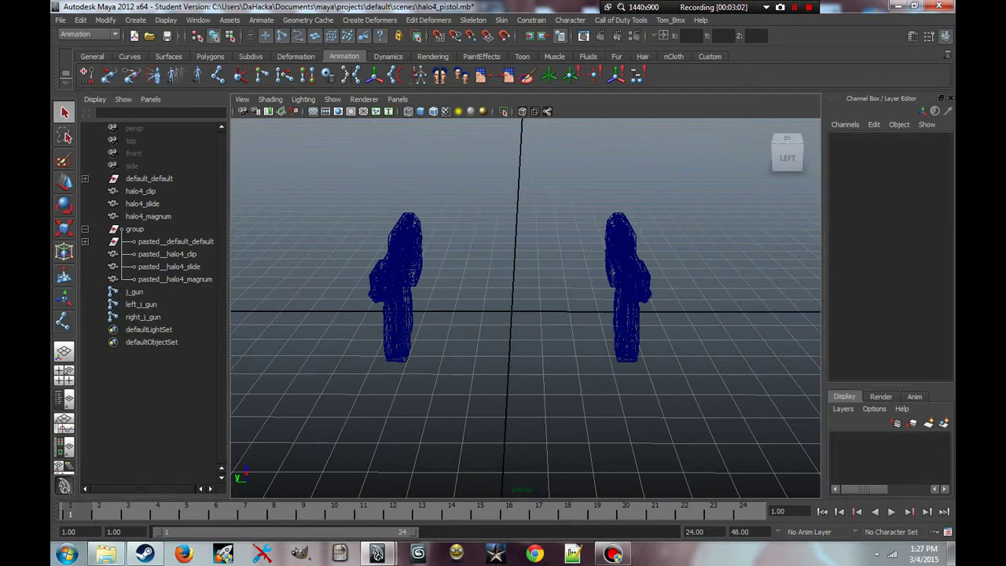
Place a new joint on the grid at about X -19.1, Y 7.6 and rename it tag_flash.
alt+drag(511, 312, 471, 319)
key(y)
click(422, 385)
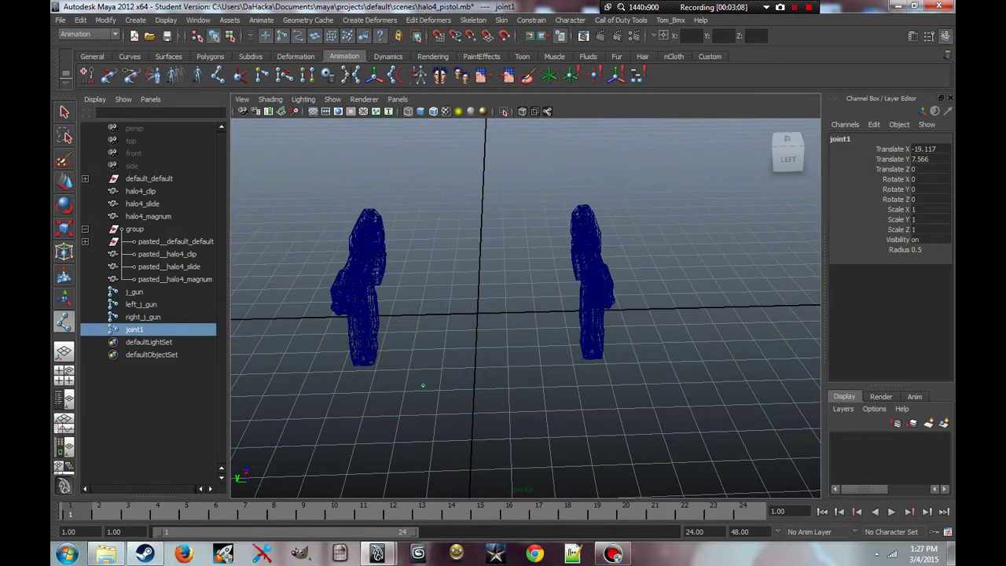
double_click(134, 329)
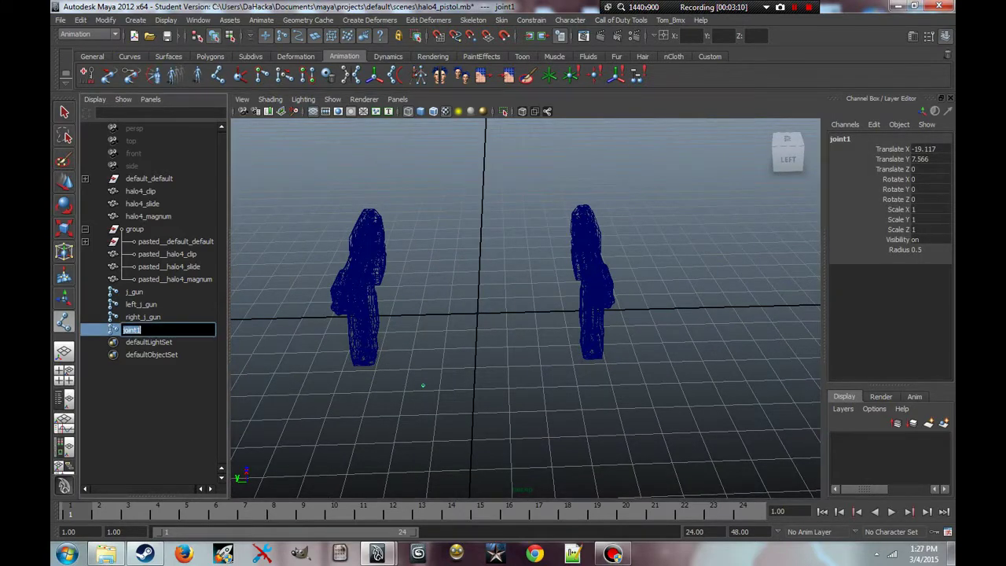
text(tag_flash)
key(Return)
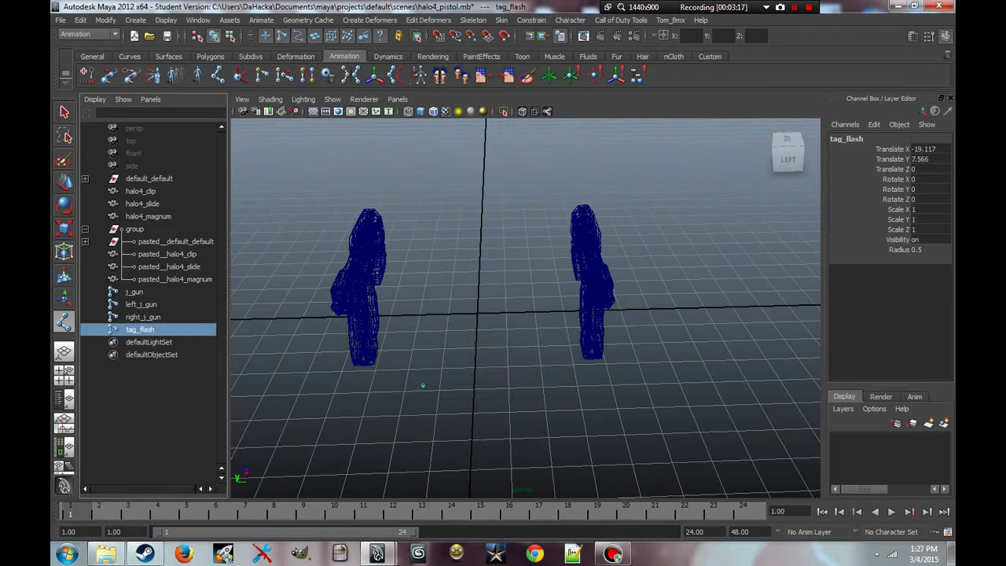
Set Translate X and Translate Y of the tag_flash joint to 0.
text(0)
key(Tab)
text(0)
key(Return)
Display the models shaded and move tag_flash to the halo4_magnum pistol's muzzle, at about X 20.4, Y 20.8, Z 7.8.
alt+drag(510, 314, 228, 354)
key(w)
alt+drag(314, 353, 491, 365)
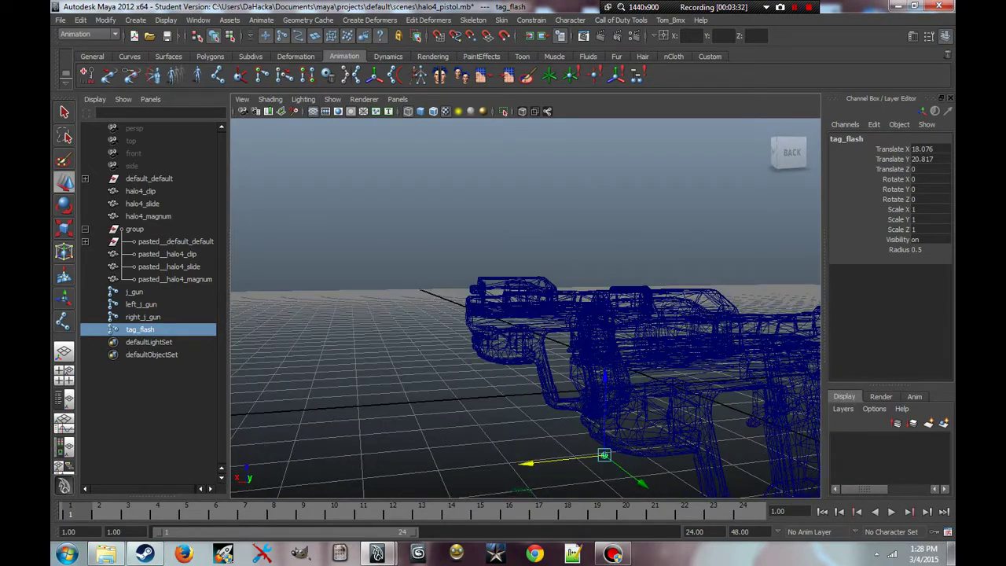
key(5)
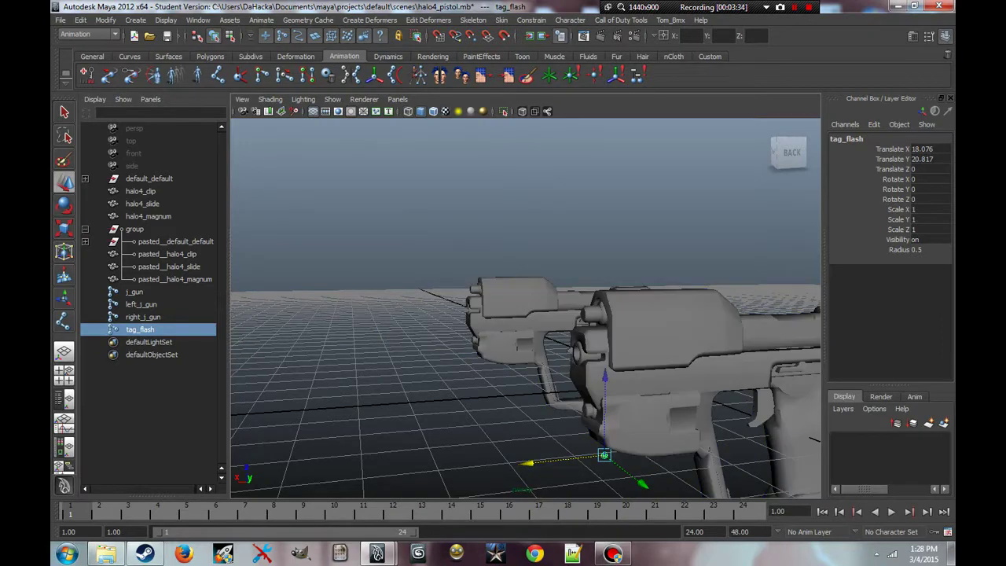
alt+drag(491, 365, 542, 366)
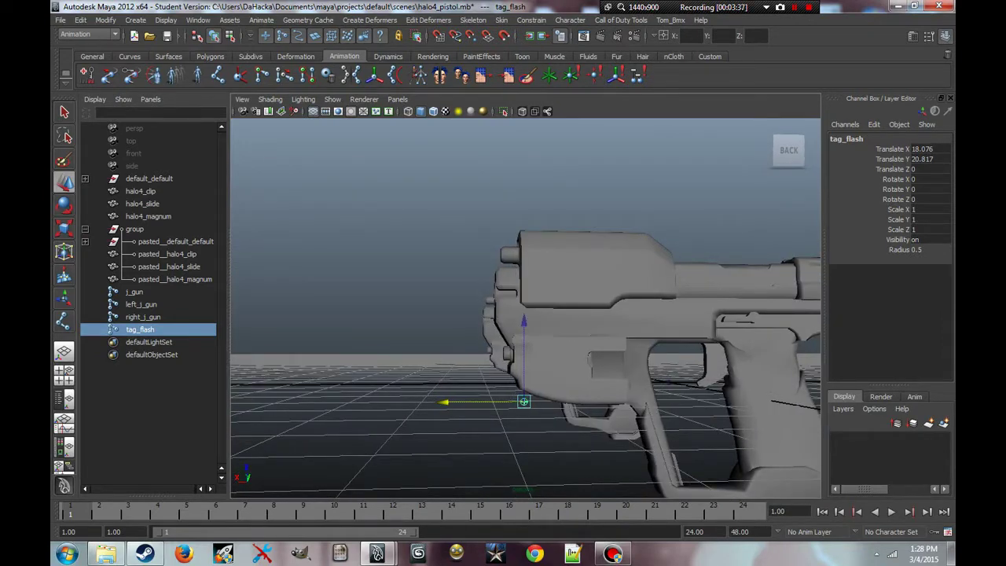
drag(524, 324, 465, 236)
drag(620, 355, 648, 349)
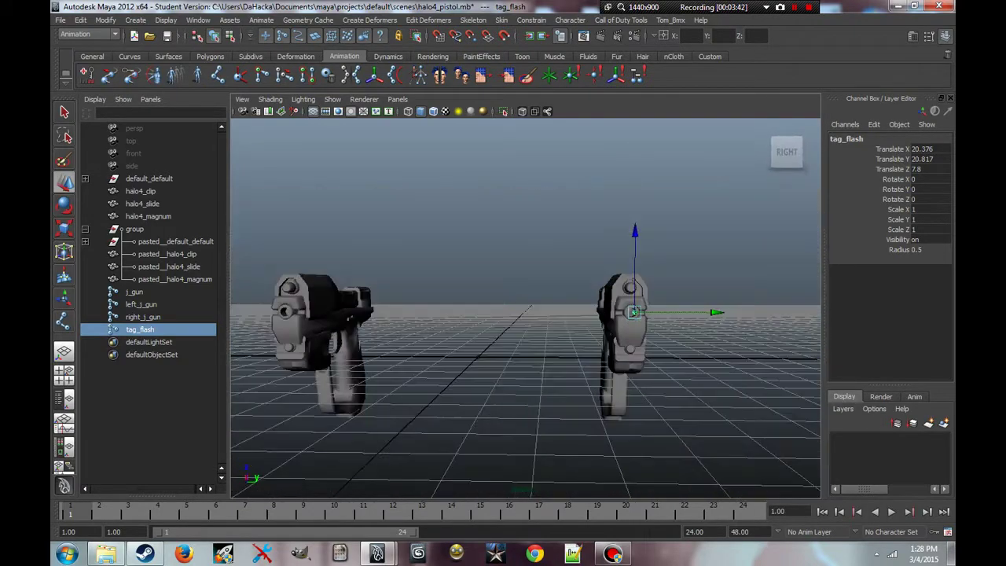
Center tag_flash in the halo4_magnum barrel opening and pull it back slightly, to about X 20.17, Y 20.48, Z 7.75.
alt+right_drag(648, 349, 743, 336)
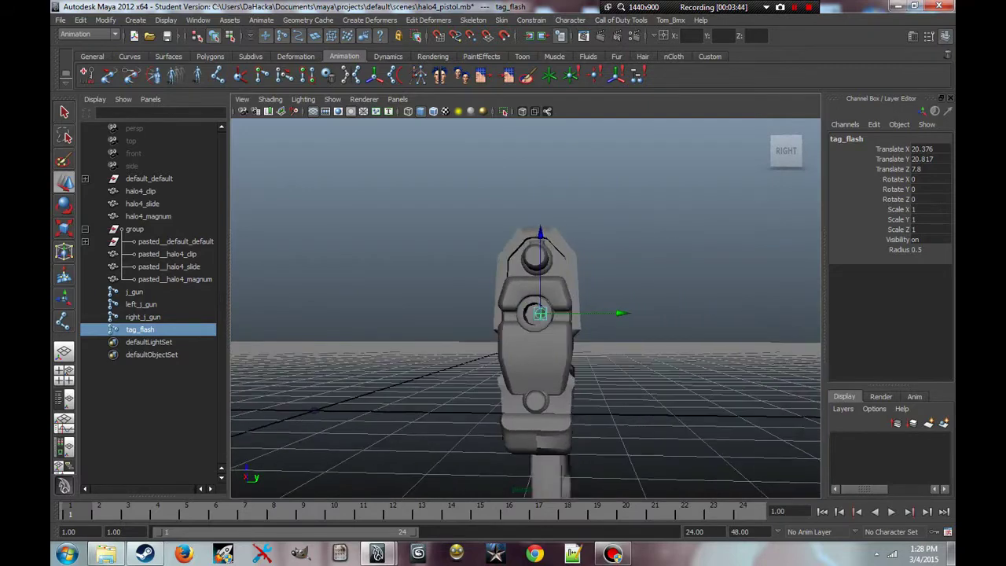
scroll(525, 308, up, 5)
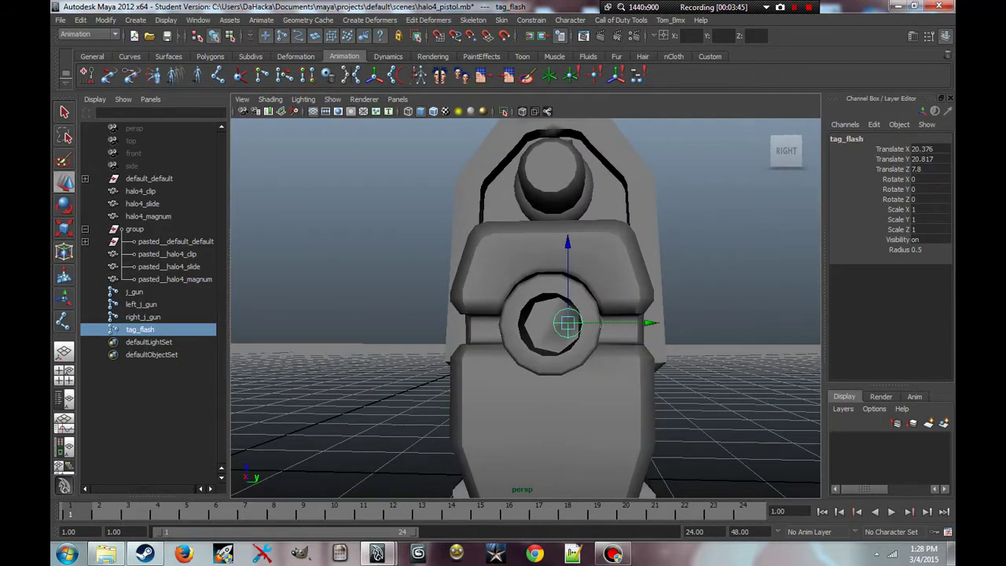
drag(143, 203, 148, 216)
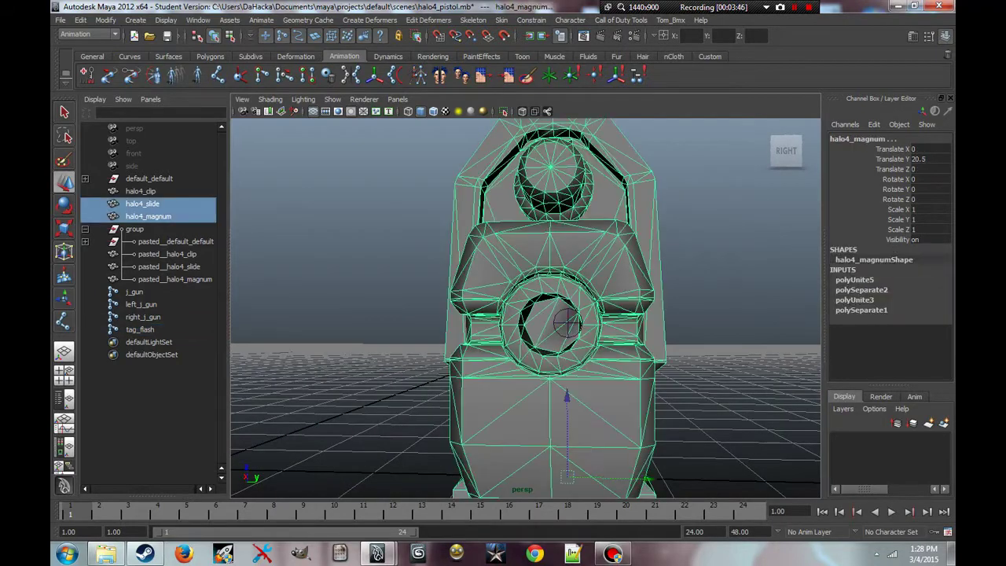
click(139, 329)
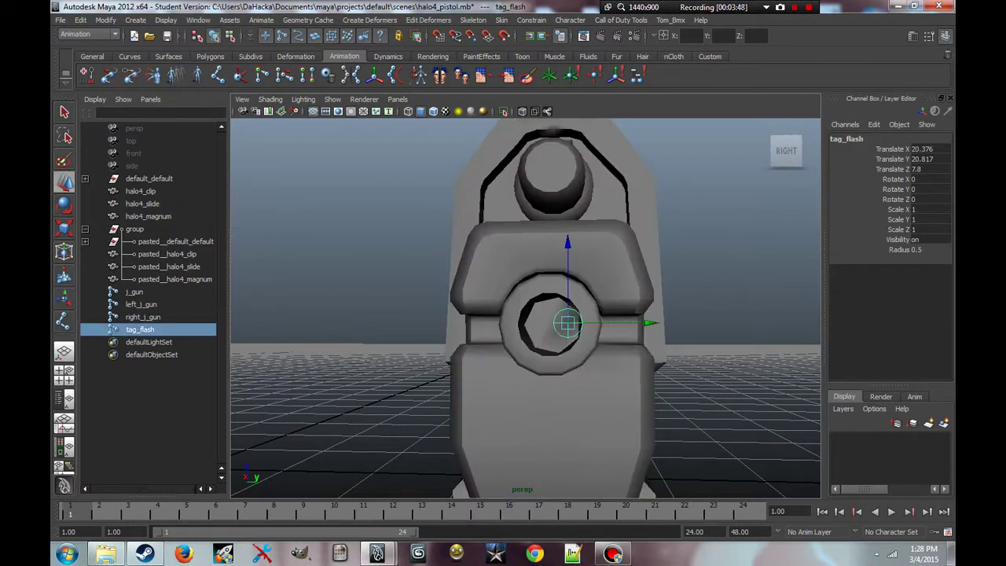
drag(649, 322, 639, 323)
scroll(525, 308, up, 1)
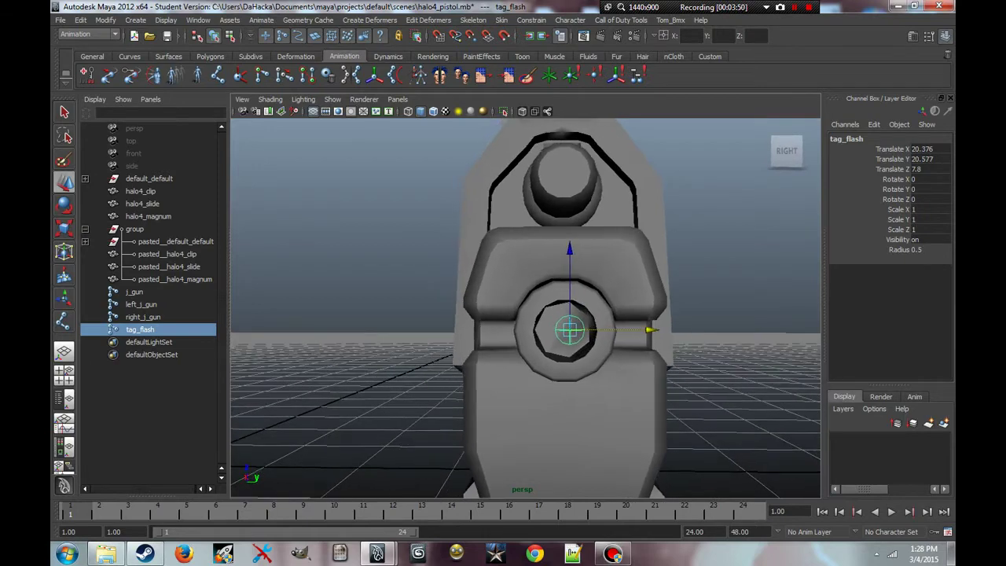
alt+drag(524, 298, 525, 322)
drag(654, 316, 503, 309)
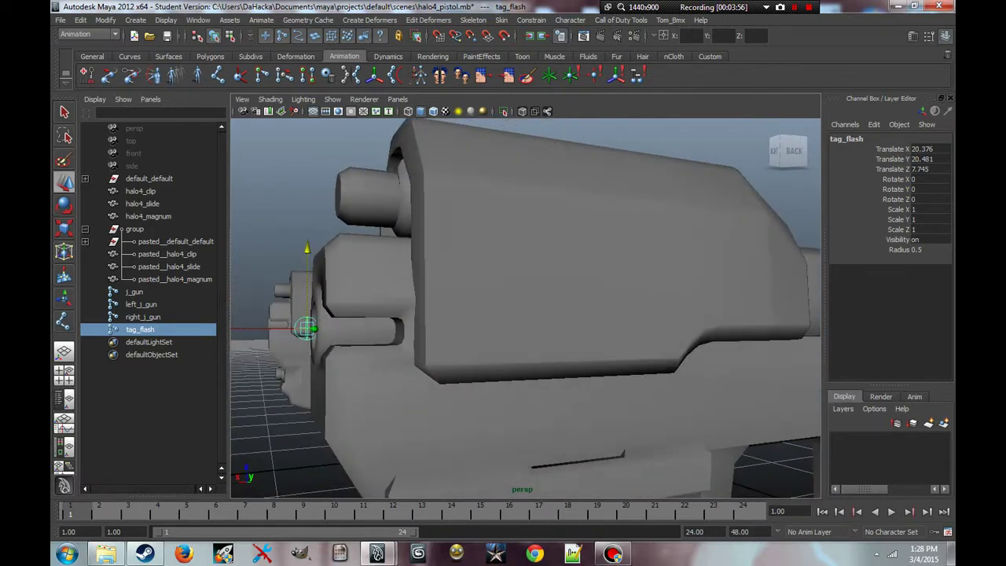
drag(297, 328, 424, 328)
scroll(525, 308, down, 8)
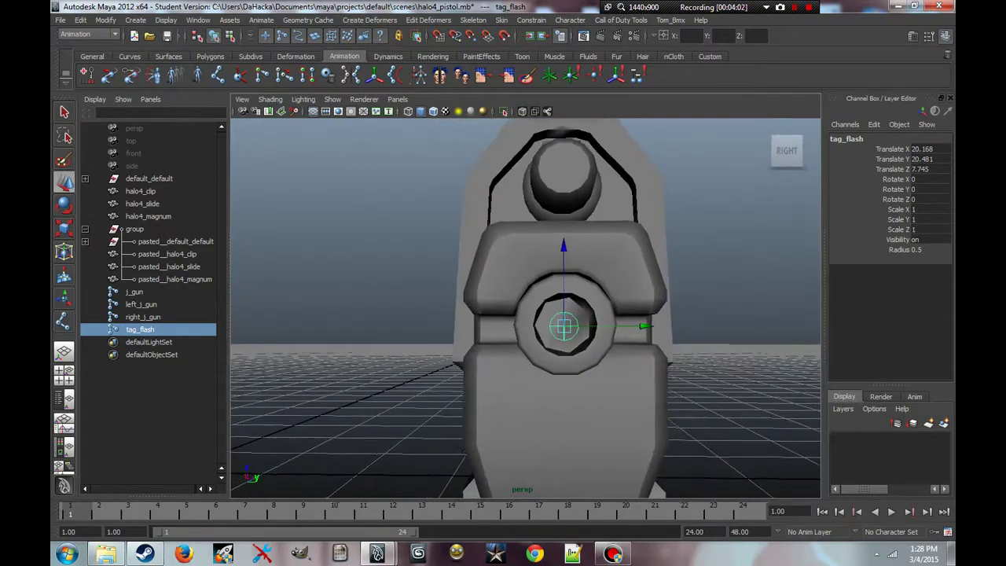
Deselect tag_flash, place a new joint on the grid at about X -4.2, Y 6.6 and rename it tag_flashy.
alt+drag(526, 308, 366, 328)
alt+drag(298, 322, 224, 331)
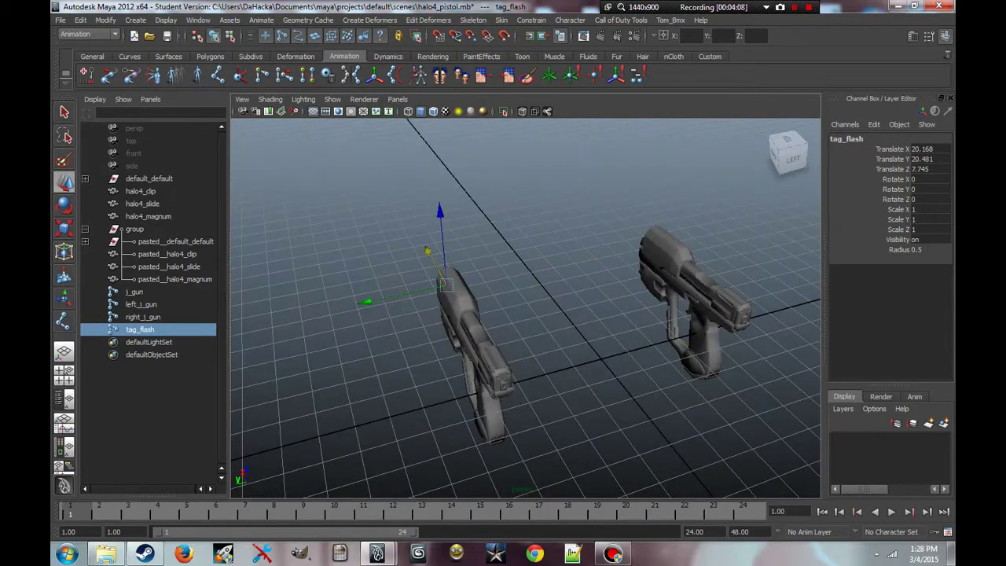
click(330, 393)
alt+drag(354, 353, 330, 306)
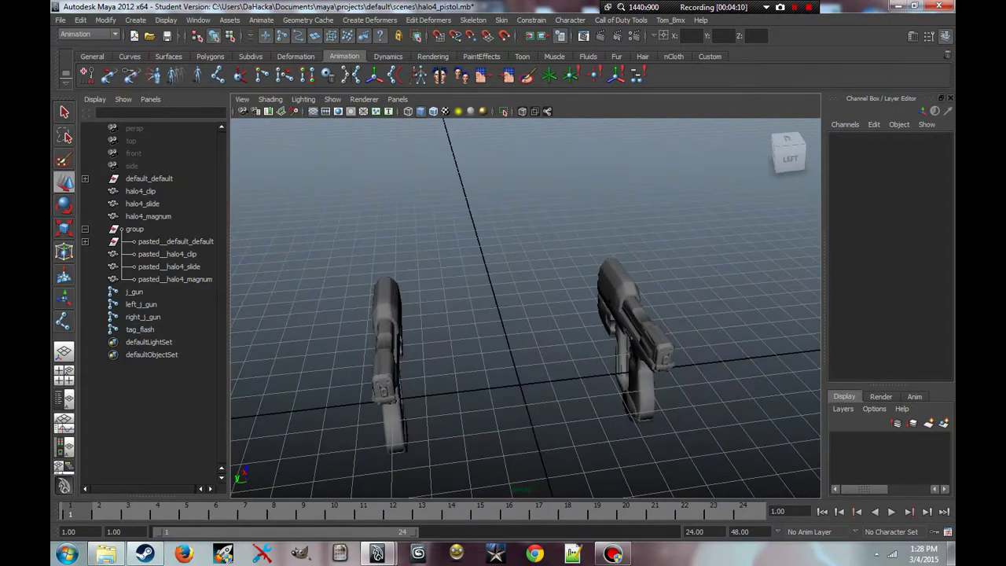
key(y)
click(482, 406)
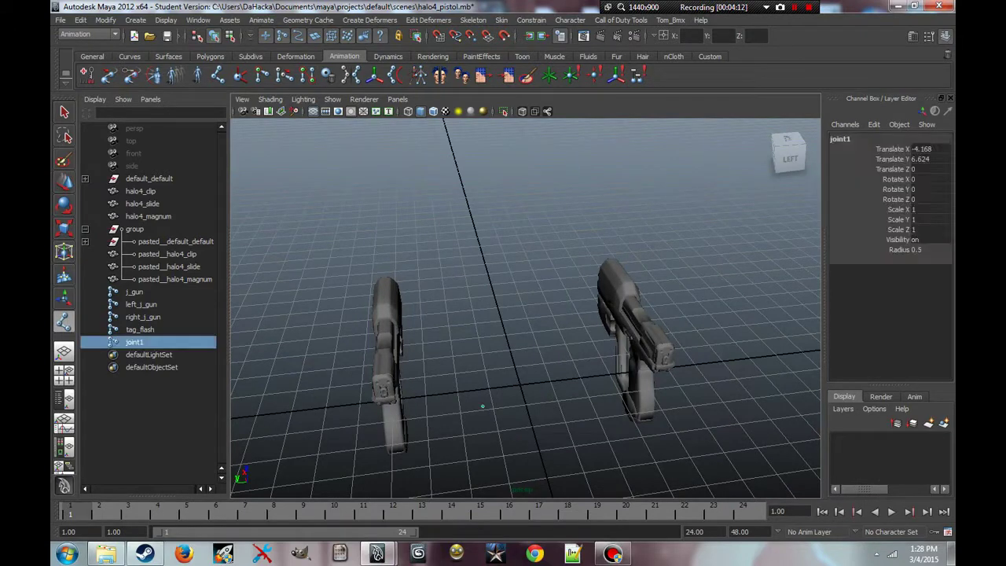
double_click(131, 342)
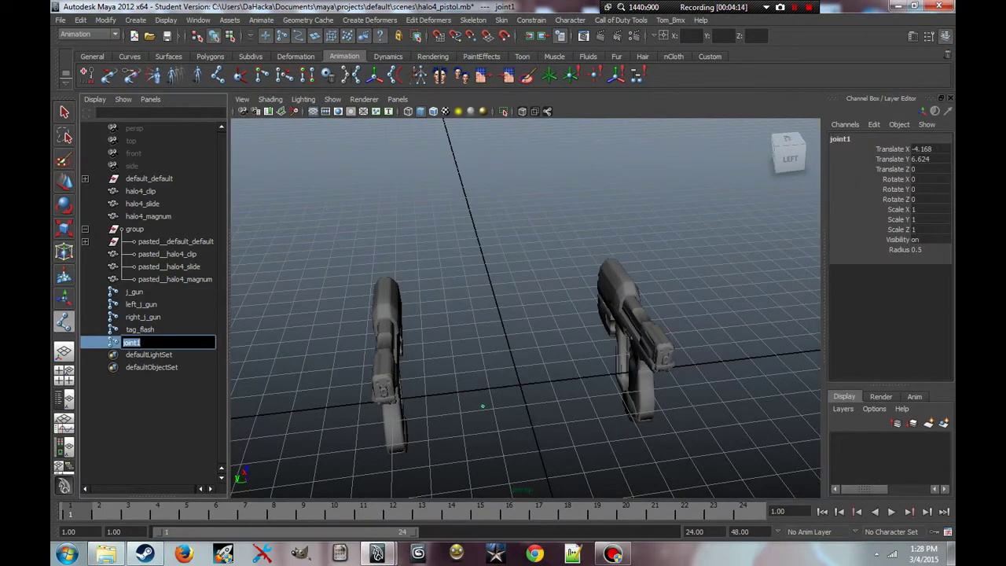
text(tag_flashy)
key(Return)
Set Translate X and Translate Y of tag_flashy to 0, and select the tag_flash joint.
click(923, 148)
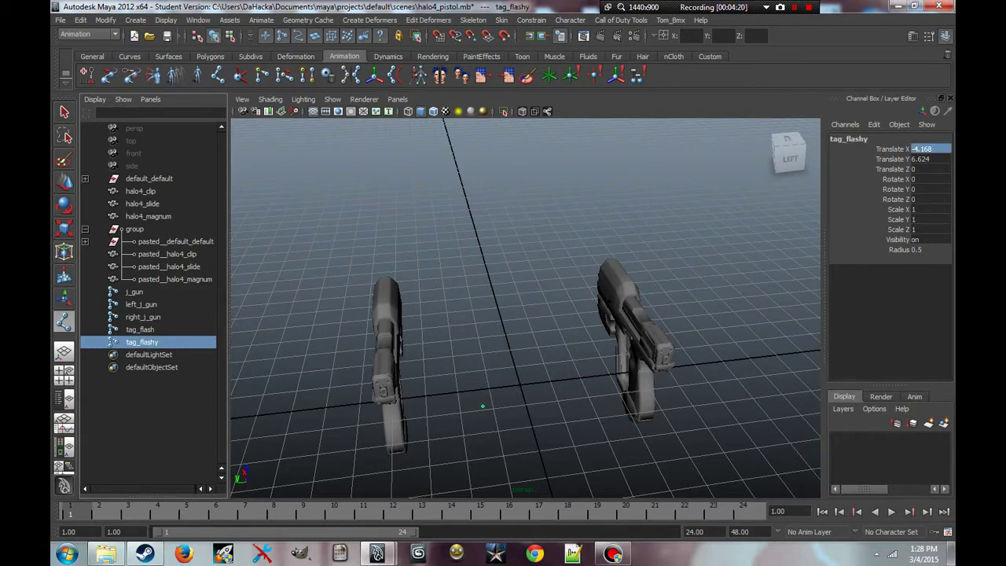
text(0)
key(Tab)
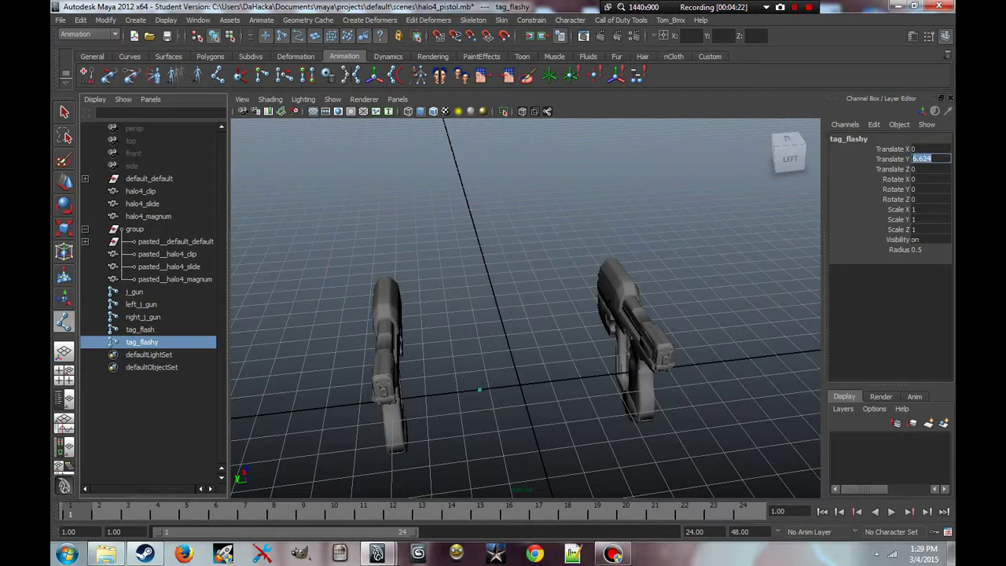
text(0)
click(140, 329)
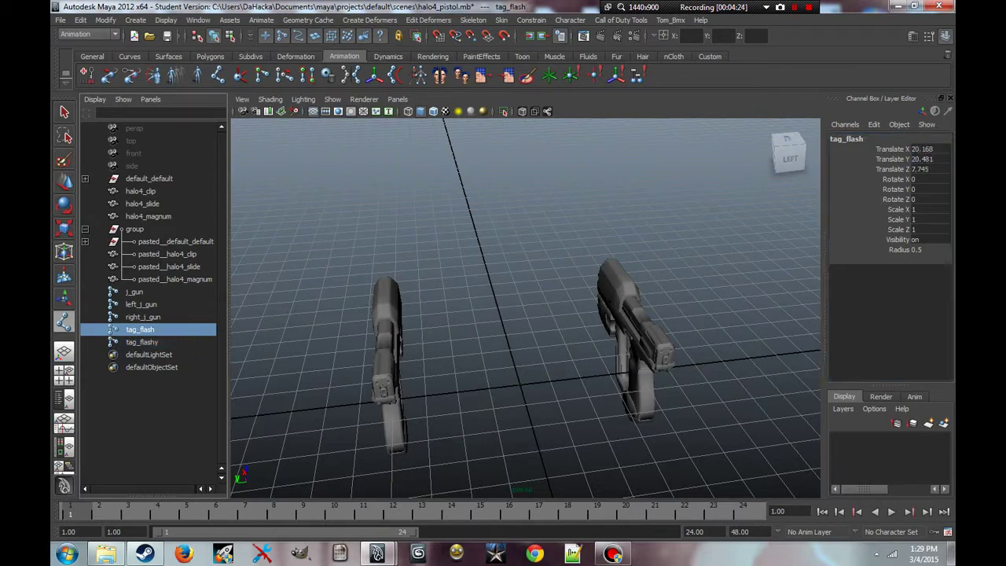
Copy the Translate X value of tag_flash, 20.168, into Translate X of tag_flashy.
click(927, 148)
key(ctrl+c)
right_click(927, 148)
click(931, 176)
right_click(927, 148)
click(931, 194)
click(142, 342)
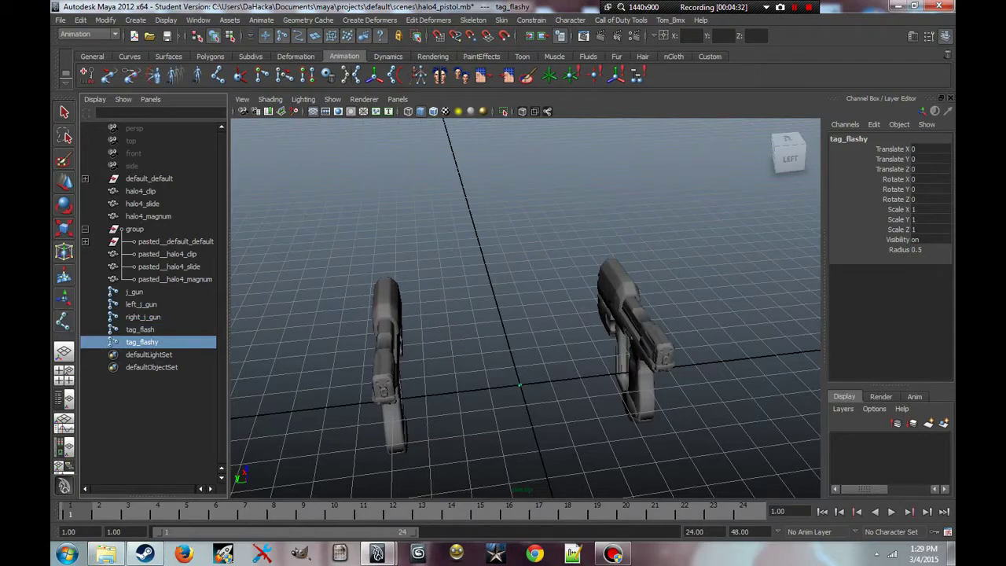
click(927, 149)
right_click(926, 149)
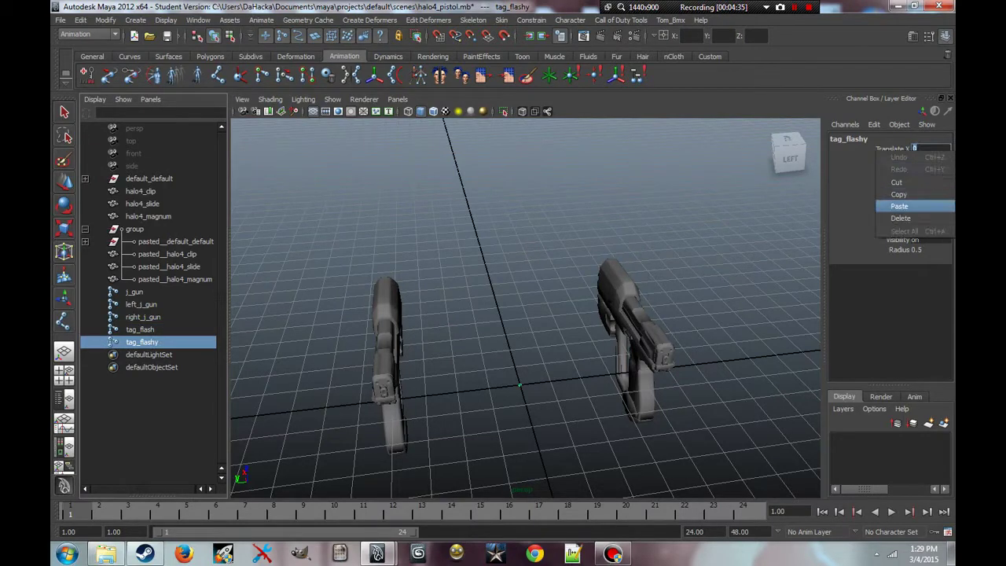
click(931, 197)
click(927, 148)
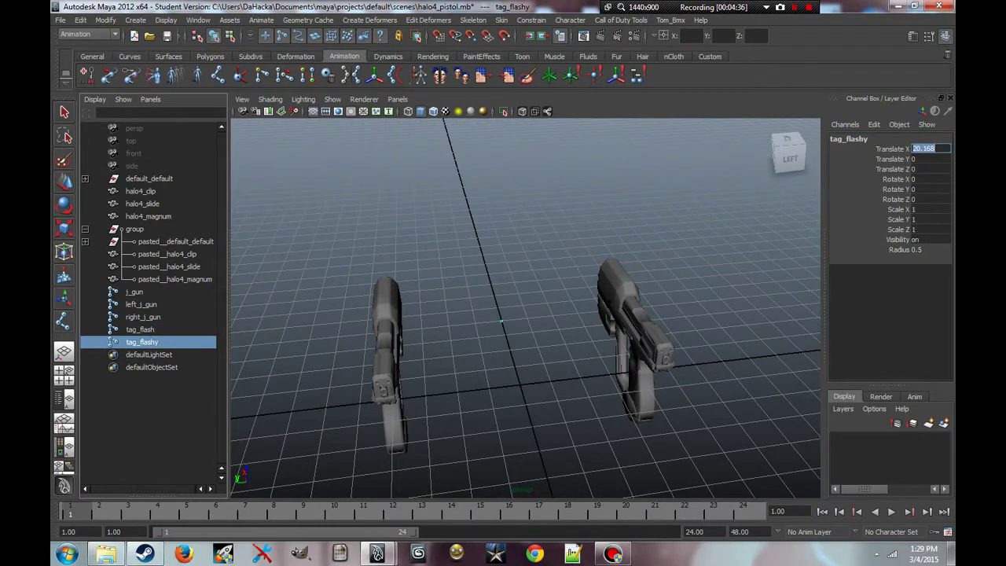
click(924, 149)
Copy the Translate Y value of tag_flash into tag_flashy and make it negative, setting Translate Y to -20.481.
click(140, 329)
click(923, 159)
key(ctrl+c)
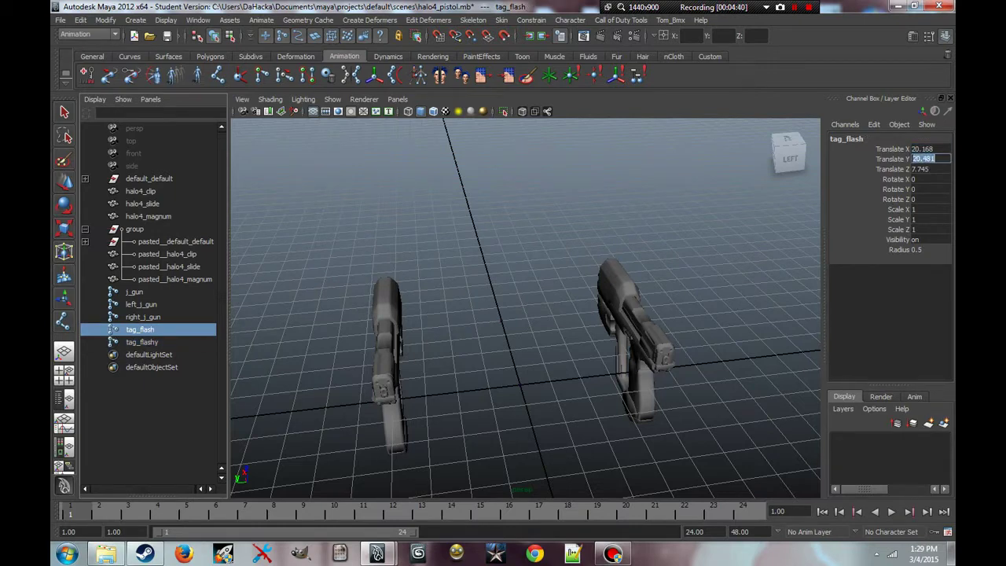
right_click(924, 158)
click(898, 204)
click(141, 341)
click(924, 159)
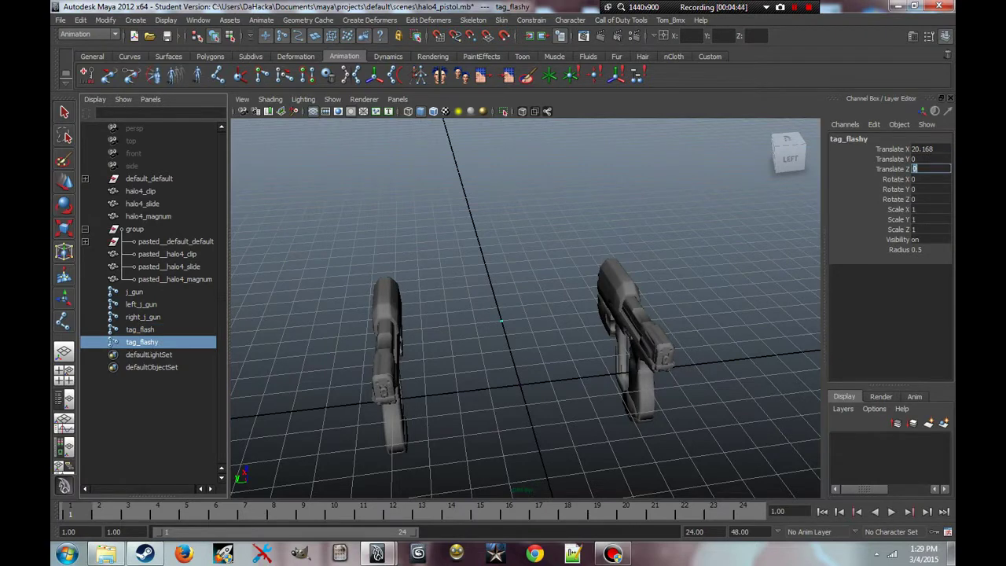
right_click(924, 159)
key(Escape)
click(923, 158)
right_click(923, 158)
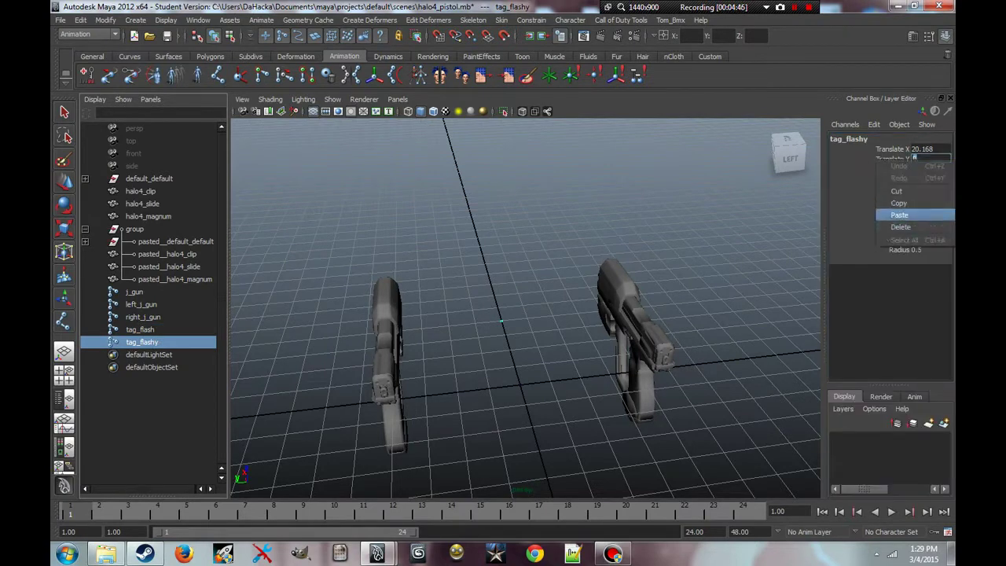
click(900, 215)
text(-20.481)
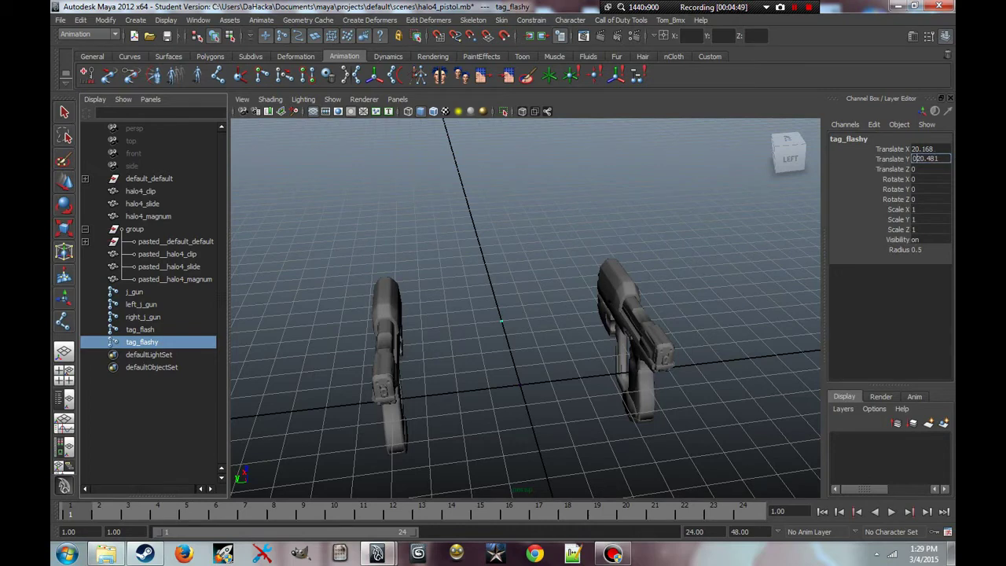
key(Return)
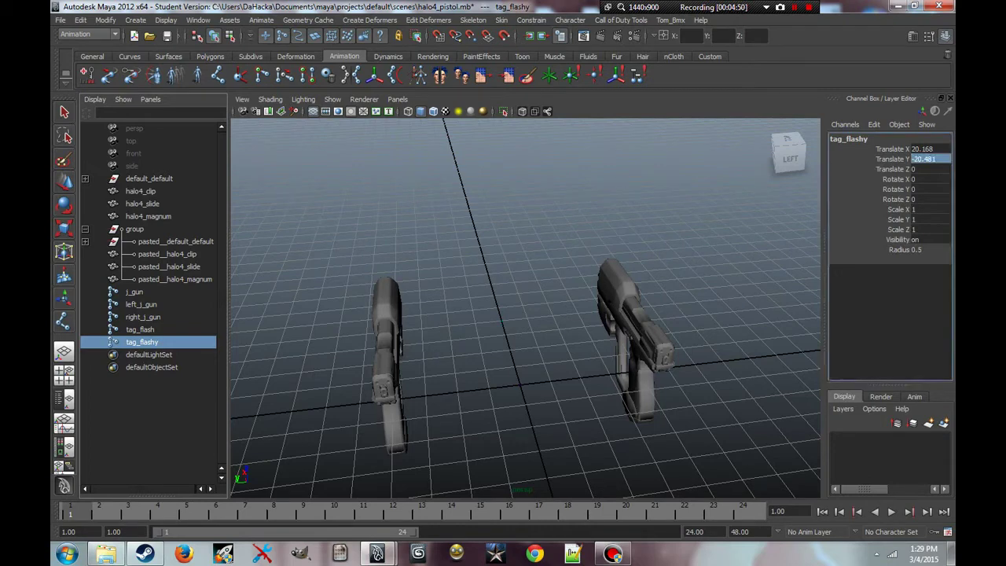
Copy the Translate Z value of tag_flash, 7.745, into Translate Z of tag_flashy.
alt+drag(525, 314, 451, 297)
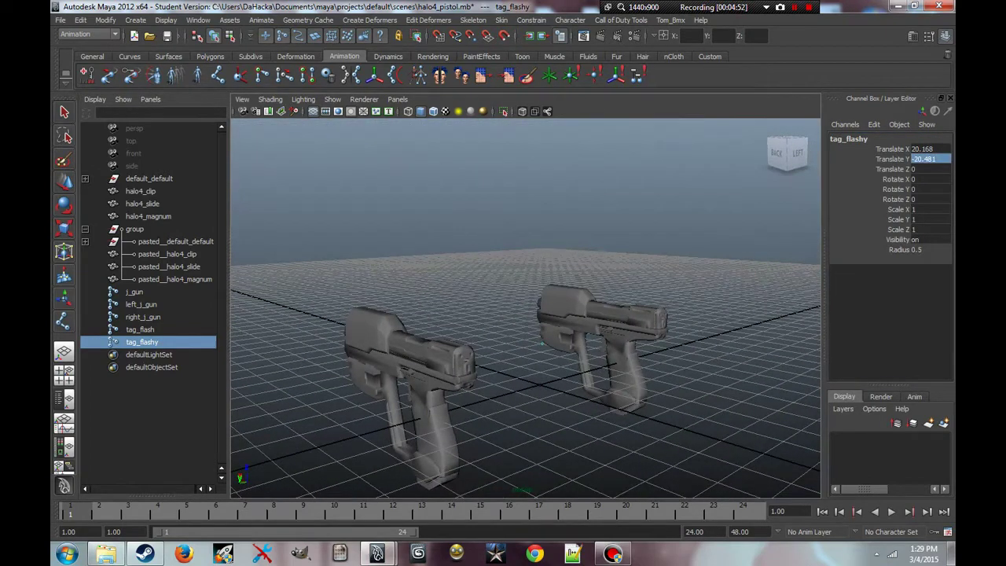
click(140, 329)
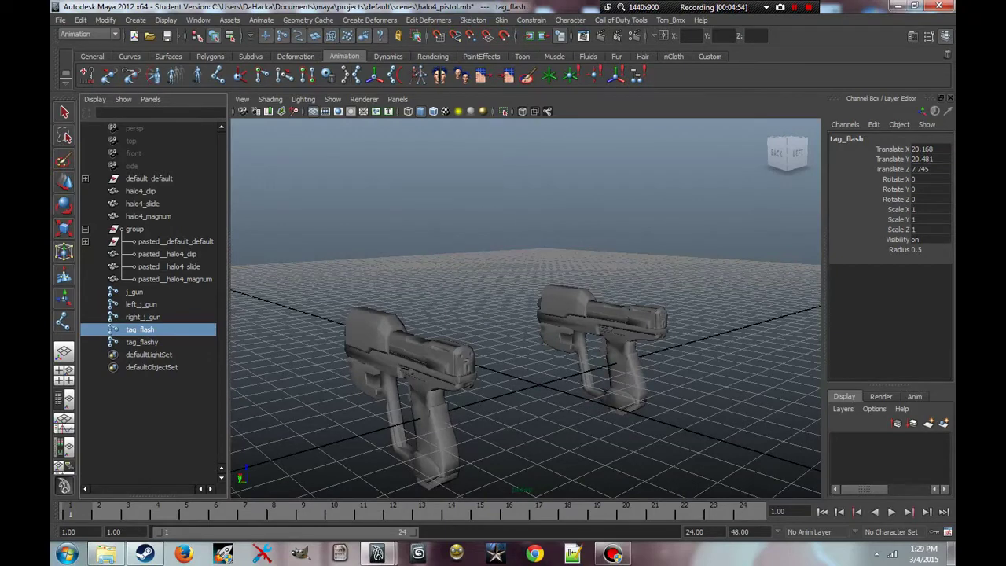
click(921, 169)
right_click(921, 169)
double_click(920, 168)
key(Down)
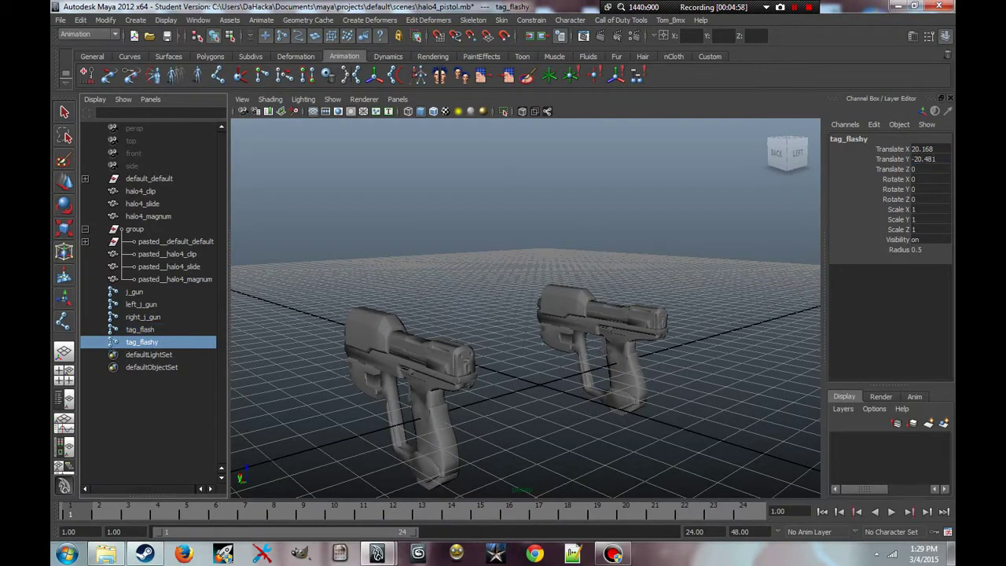
click(921, 169)
right_click(920, 169)
click(899, 222)
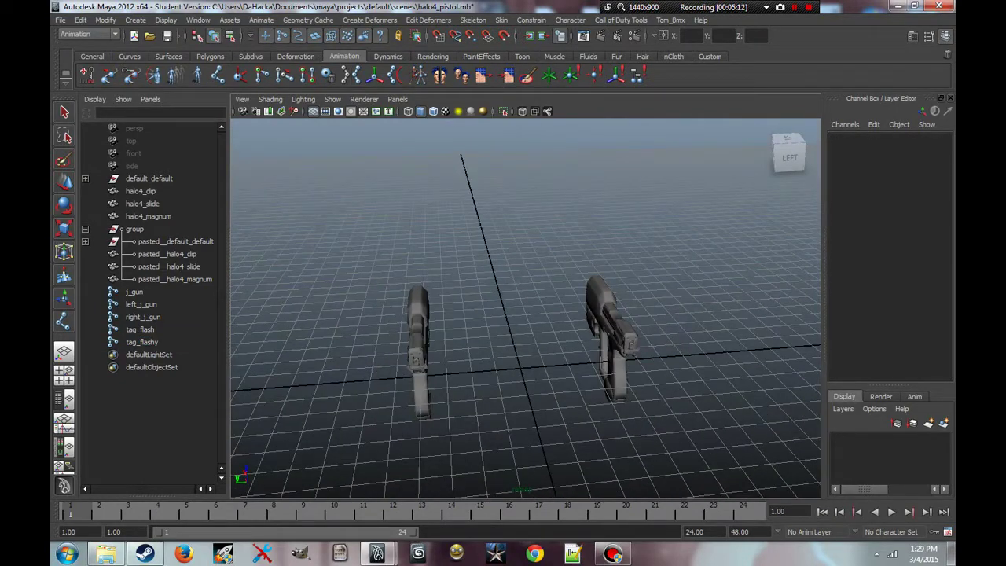
Place a new joint on the grid at about X -18.4, Y 5.1 and rename it tag_brass.
click(506, 423)
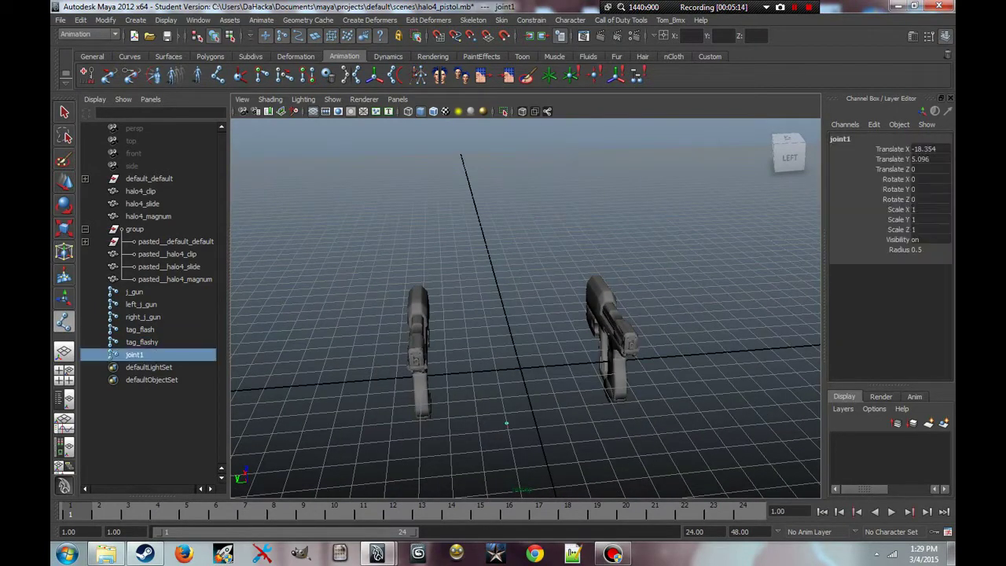
double_click(134, 355)
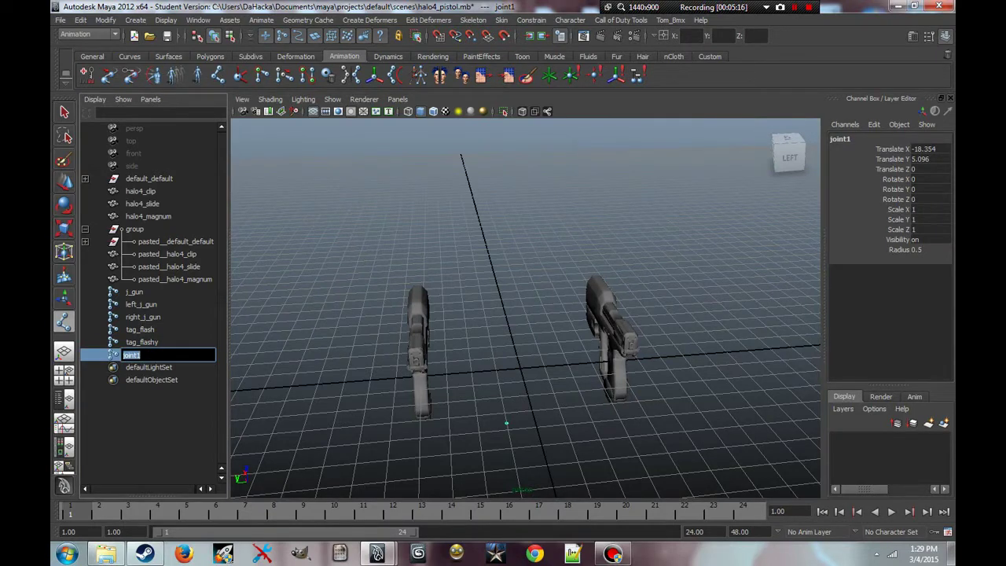
text(tag_b)
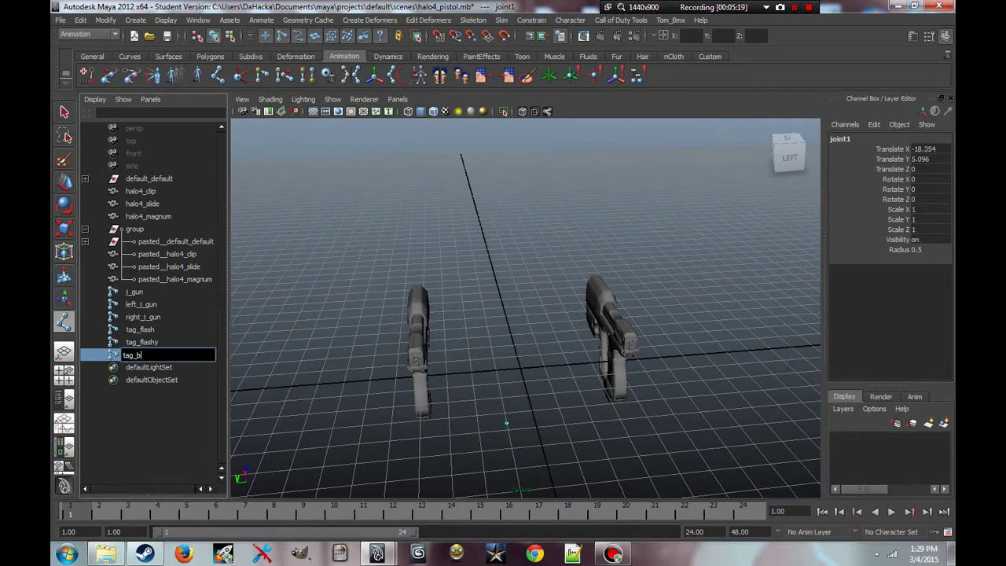
text(rass)
key(Return)
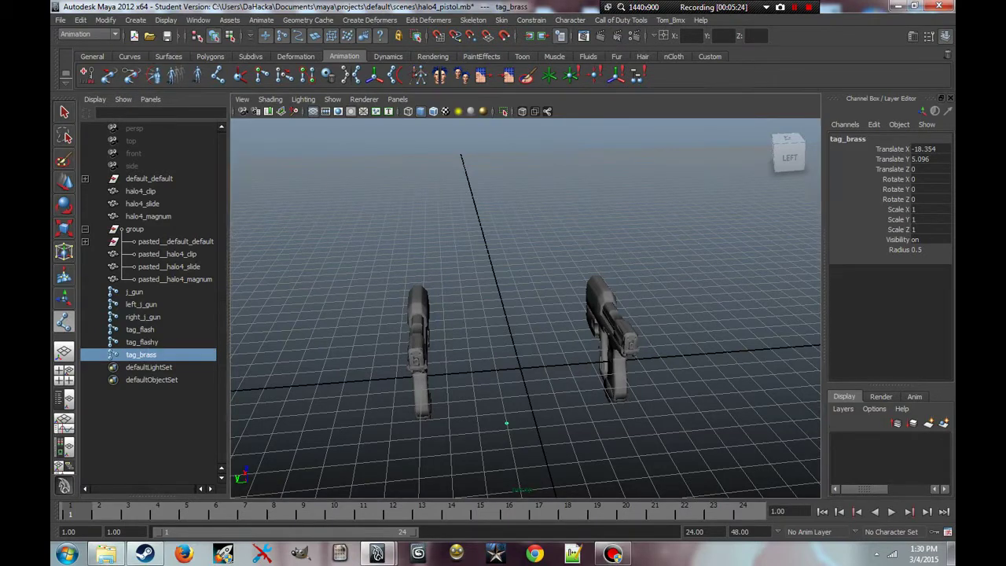
Set Translate X and Translate Y of tag_brass to 0 and activate the Move tool.
alt+drag(502, 314, 503, 290)
key(w)
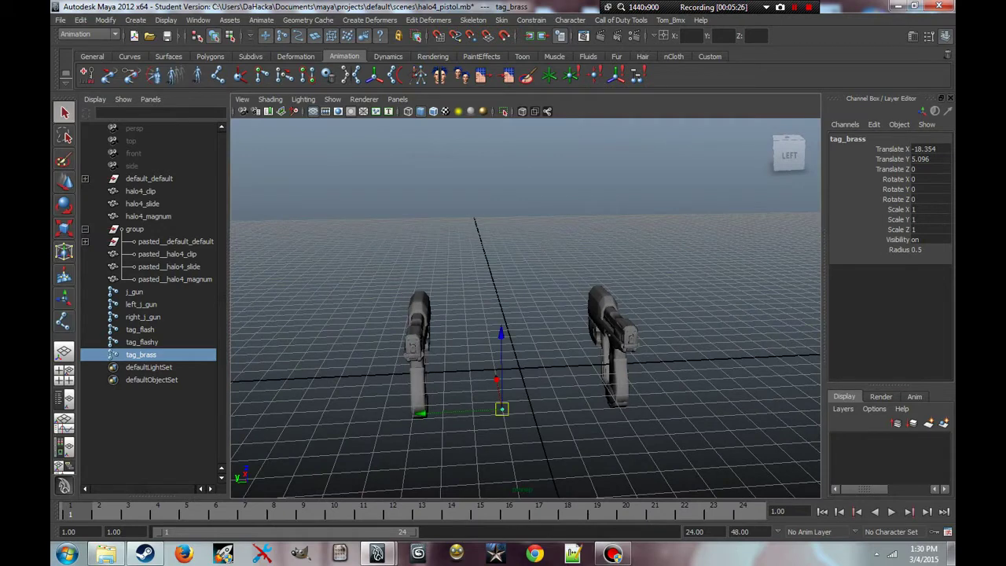
key(y)
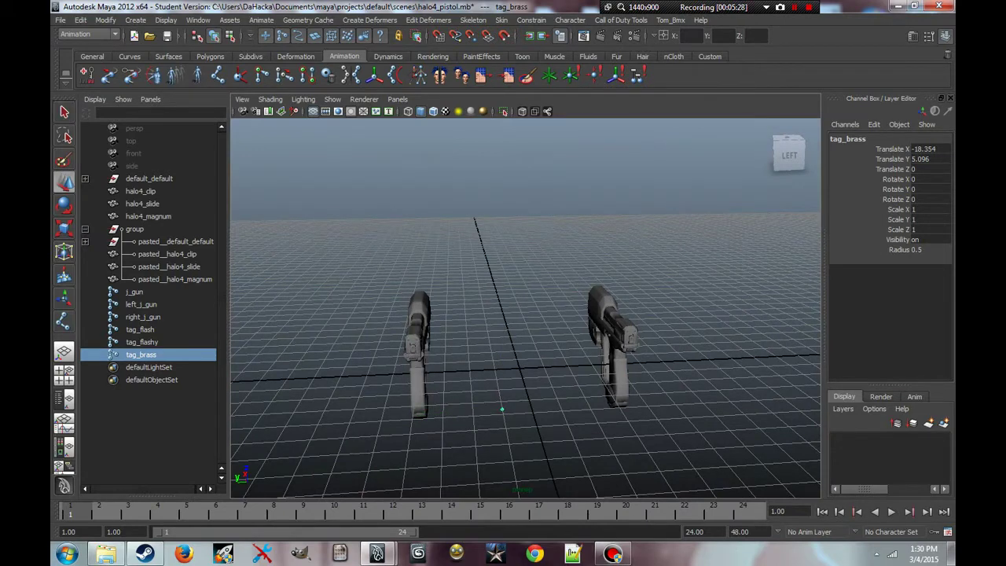
click(923, 149)
text(0)
key(Tab)
text(0w)
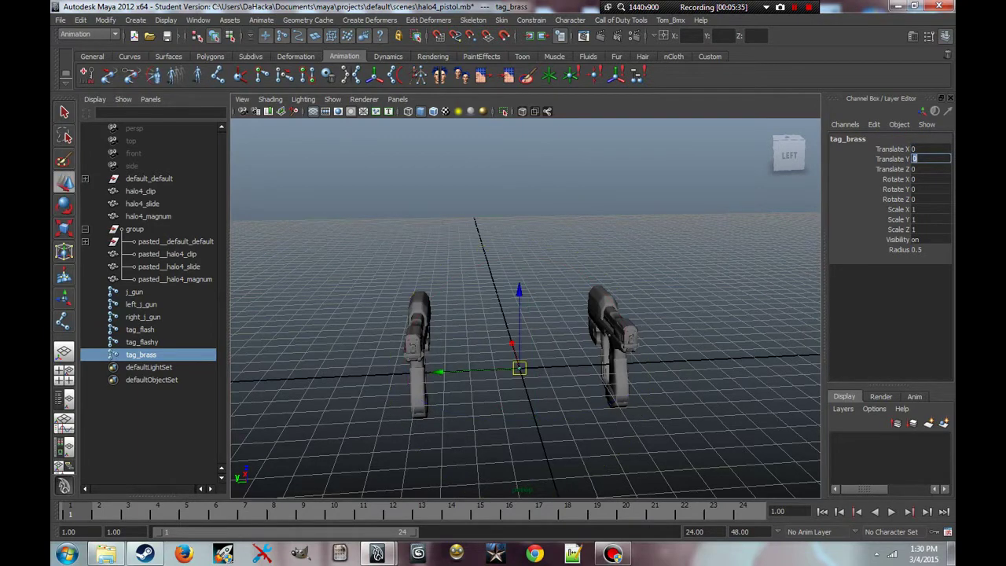
Display the models as wireframe and move tag_brass into the halo4_magnum pistol, at about Y 20.72, Z 9.03.
drag(518, 367, 410, 367)
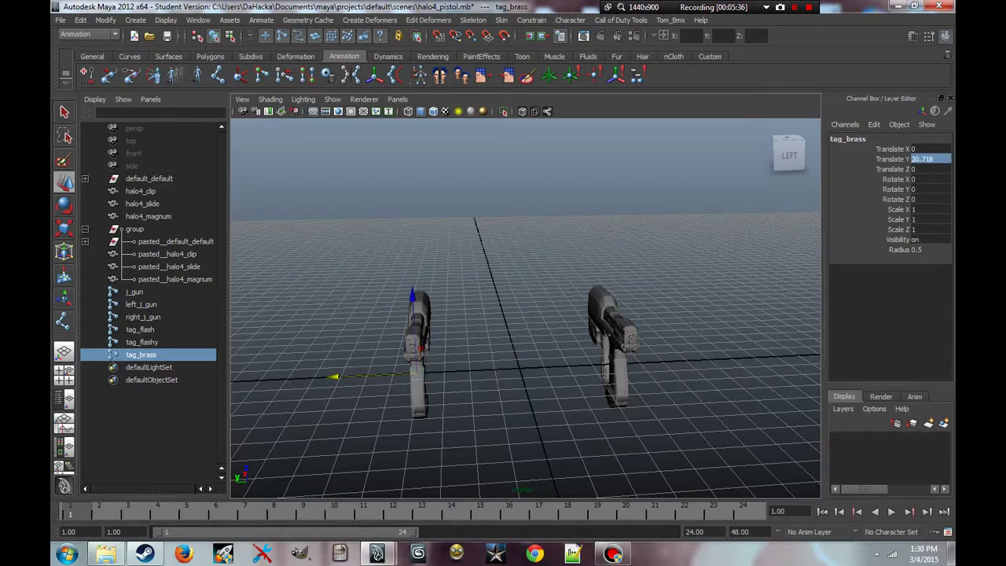
scroll(525, 308, up, 2)
key(4)
scroll(525, 308, up, 4)
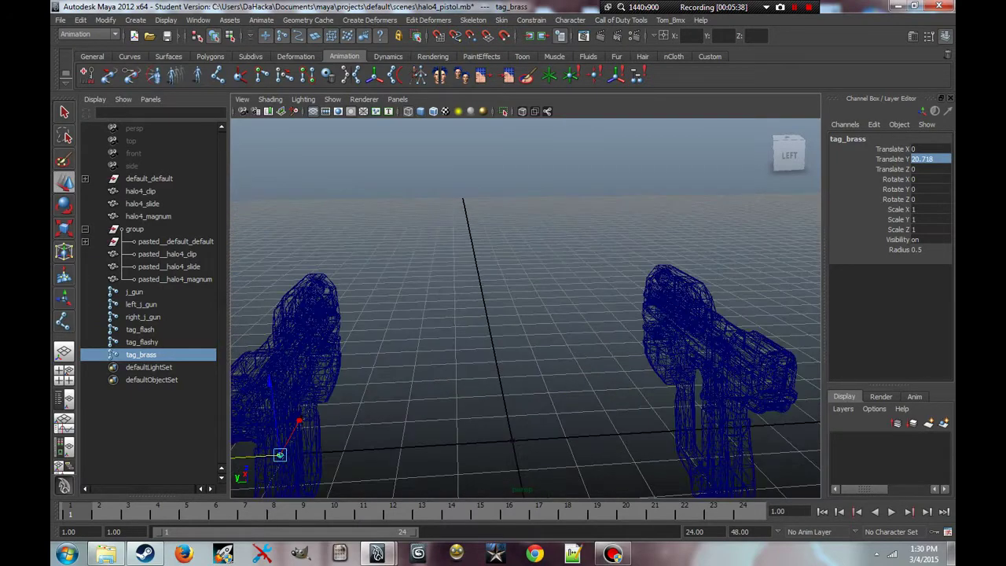
drag(402, 251, 400, 118)
alt+drag(471, 314, 550, 306)
scroll(525, 308, up, 5)
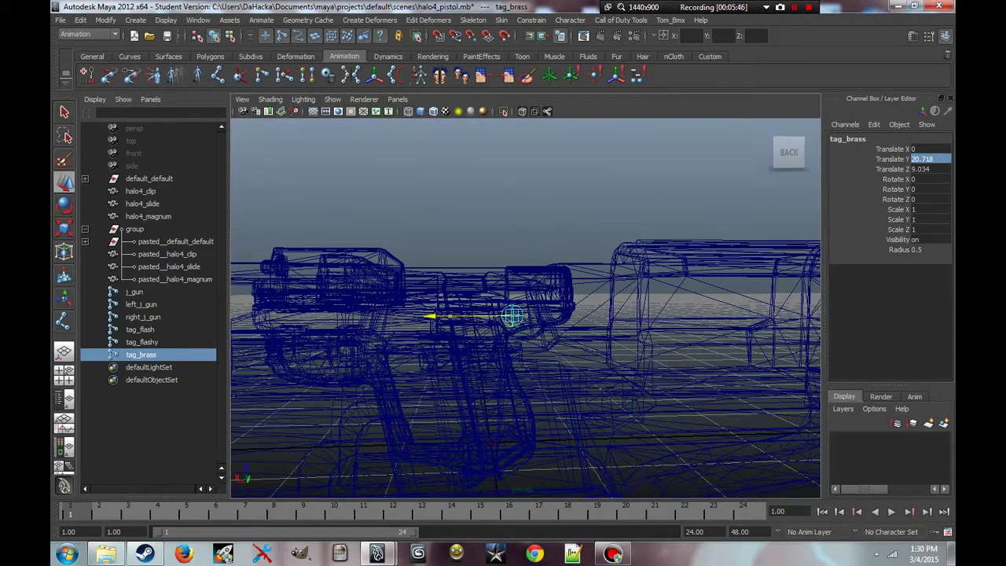
Fine-tune tag_brass within the halo4_magnum pistol's slide, to about X 1.49, Y 19.98.
alt+drag(511, 314, 487, 231)
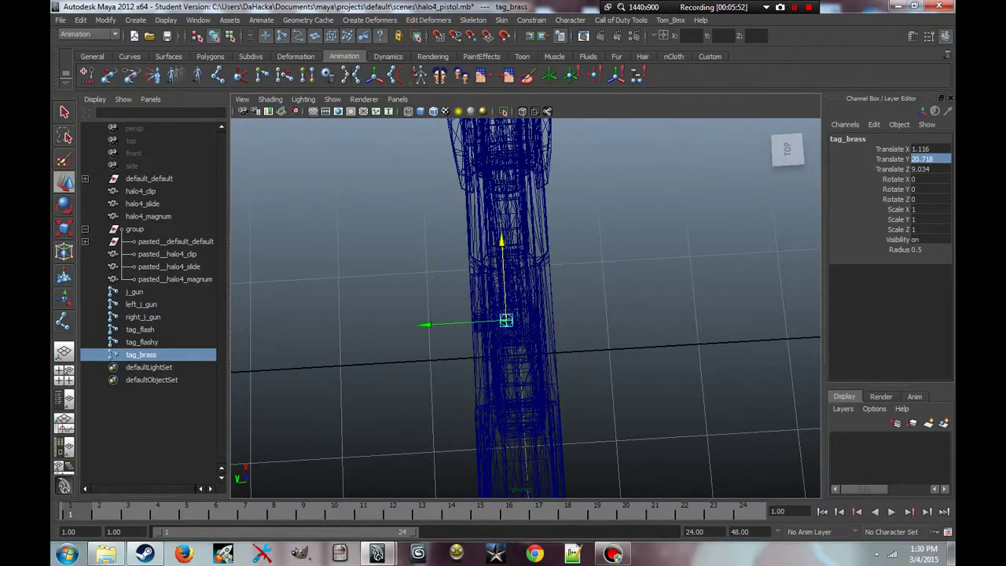
middle_drag(487, 232, 472, 236)
alt+drag(472, 236, 392, 240)
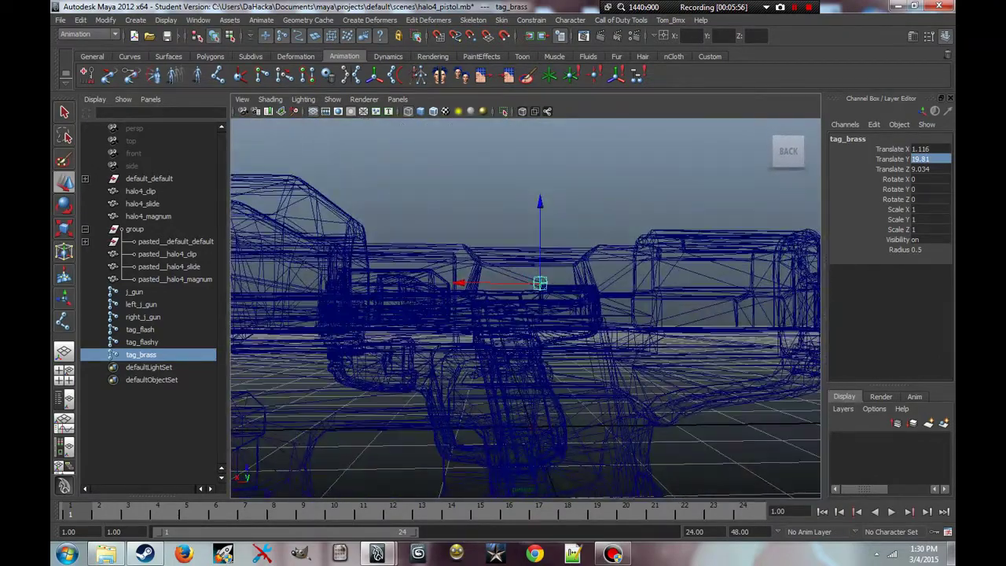
drag(460, 283, 364, 279)
middle_drag(506, 308, 507, 302)
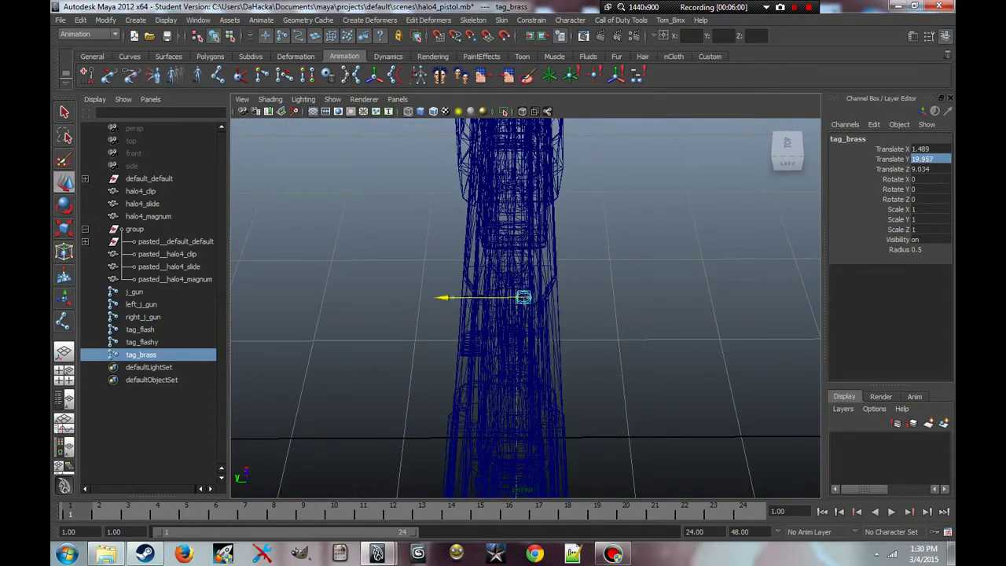
alt+drag(506, 302, 574, 303)
scroll(525, 306, down, 5)
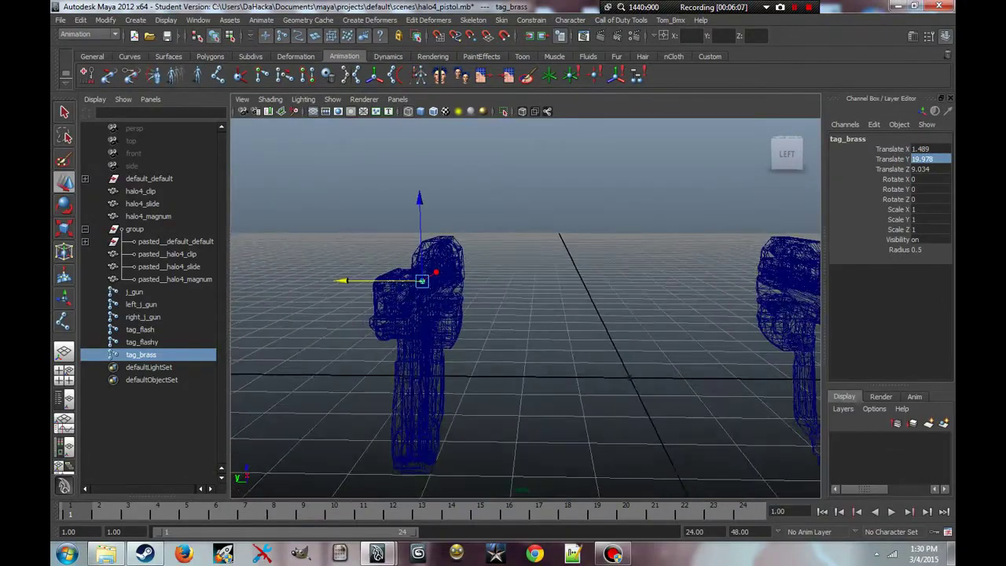
Deselect tag_brass, place a new joint on the grid at about X -32.9, Y 26.8 and rename it tag_brassy.
scroll(524, 307, down, 4)
scroll(525, 306, up, 1)
click(440, 440)
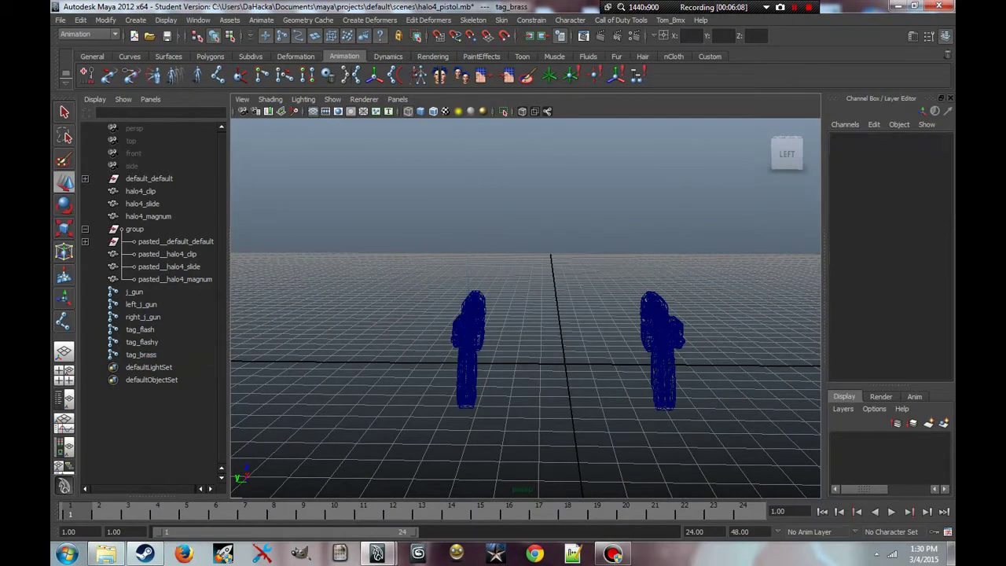
click(65, 321)
click(396, 422)
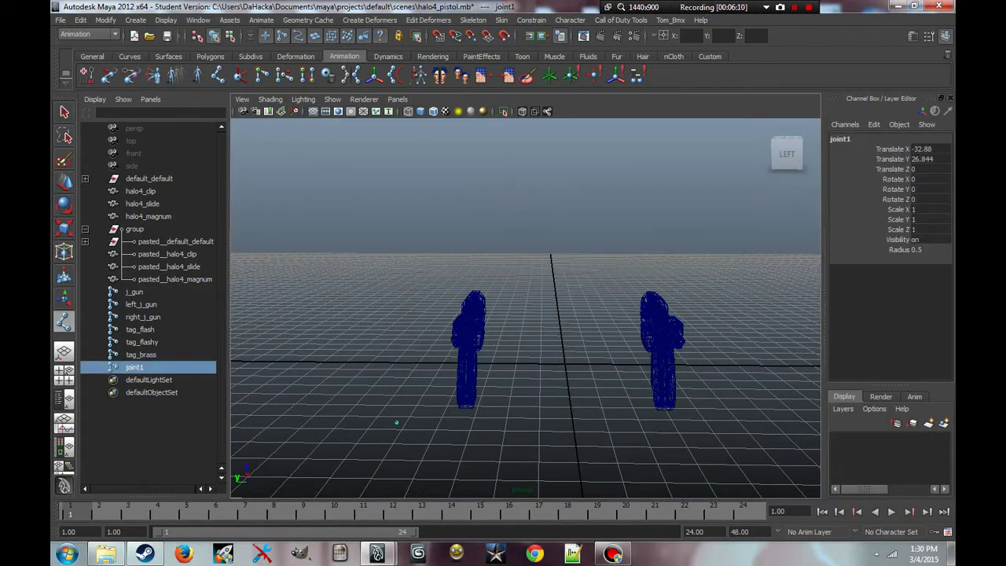
double_click(133, 366)
text(tag_bra)
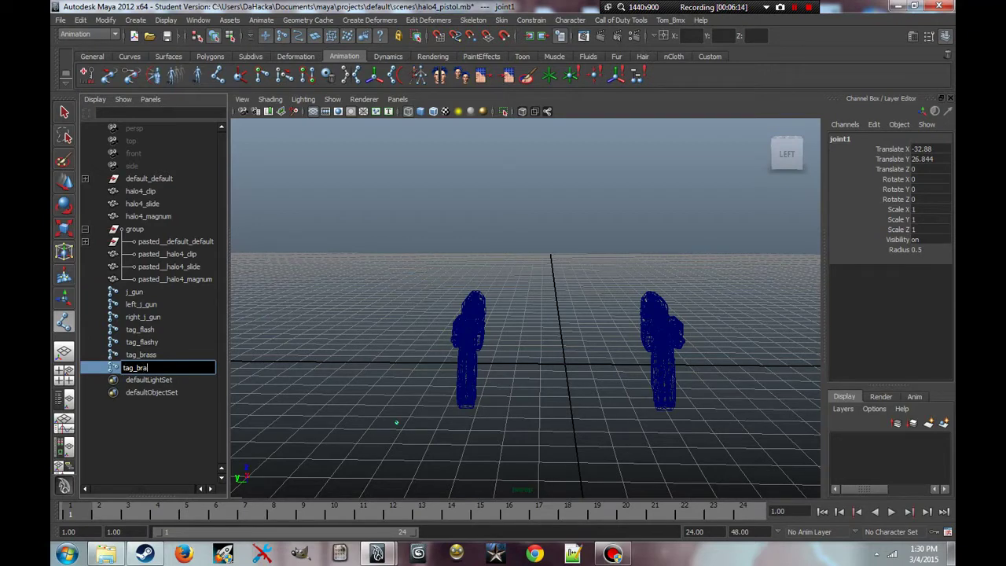
text(ssy)
key(Return)
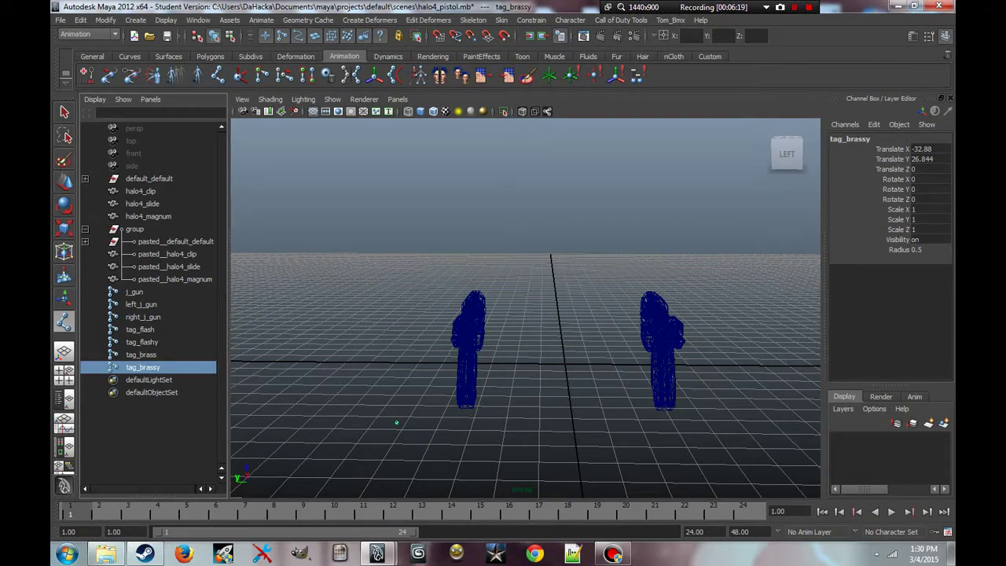
Set Translate X and Translate Y of tag_brassy to 0.
click(931, 148)
text(0)
key(Tab)
text(0)
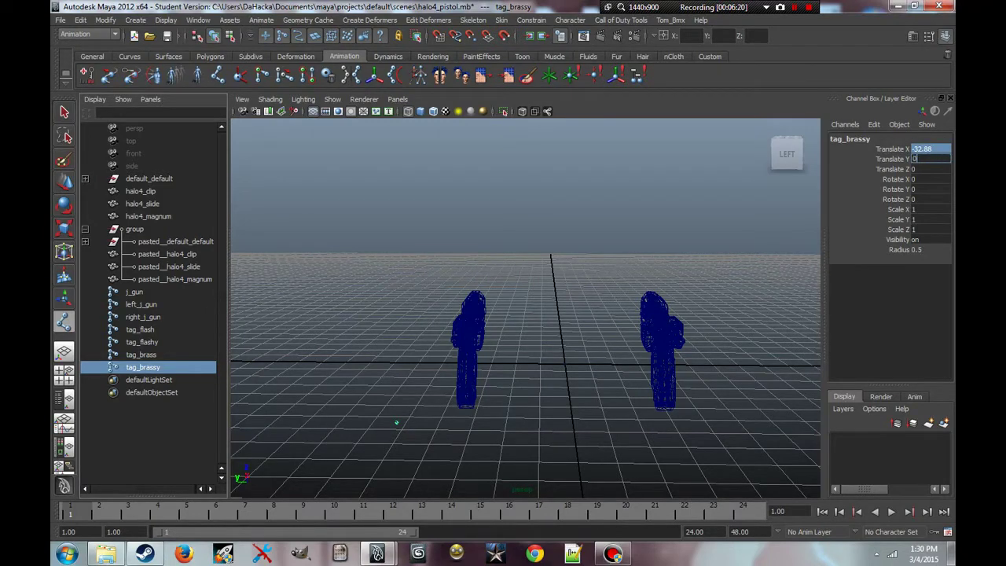
Copy the Translate X value of tag_brass, 1.489, into Translate X of tag_brassy, and select tag_brass again.
click(141, 354)
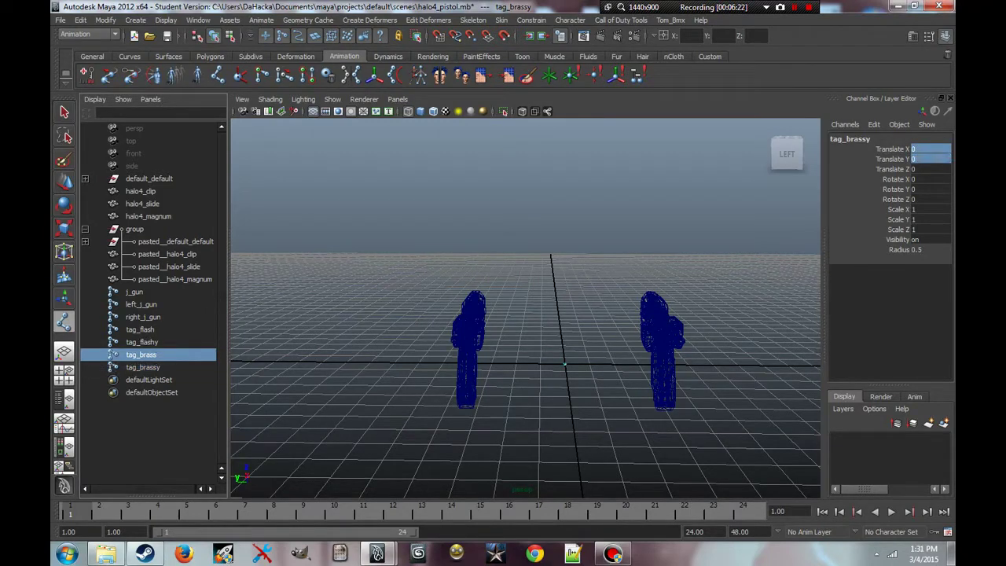
click(921, 149)
key(ctrl+c)
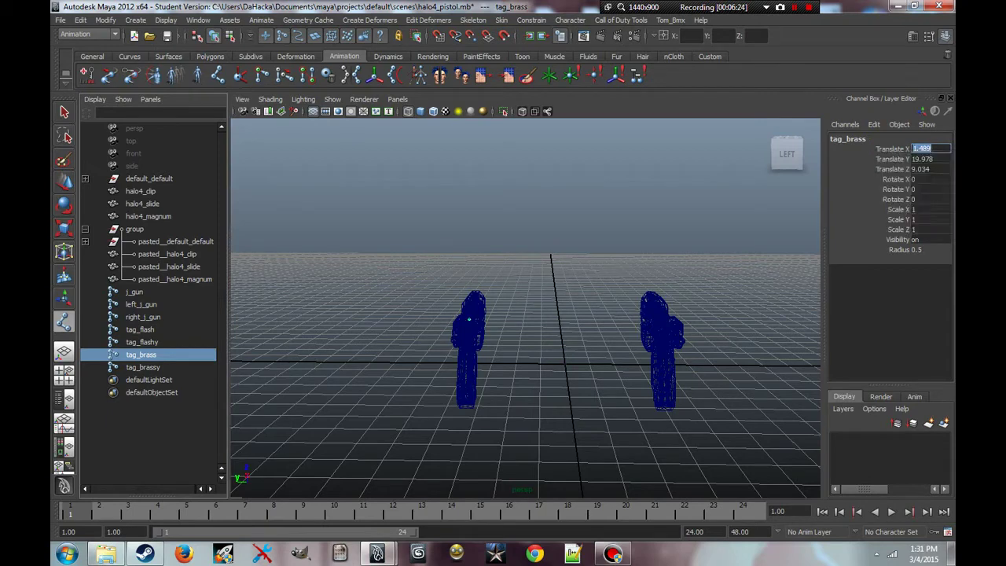
click(142, 367)
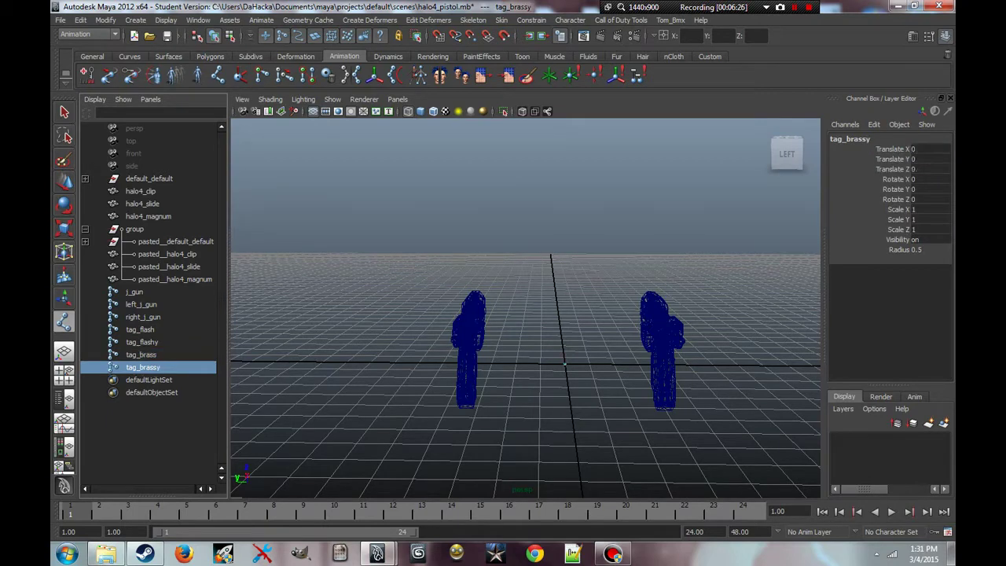
click(920, 149)
right_click(921, 149)
click(900, 203)
click(142, 354)
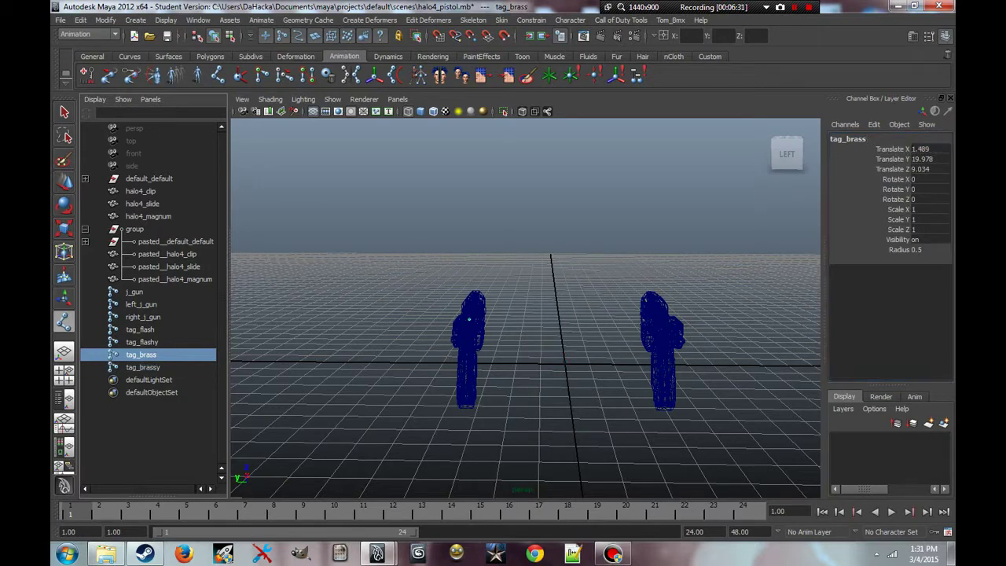
Copy the Translate Y value of tag_brass into Translate Y of tag_brassy and negate it to -19.978.
right_click(875, 152)
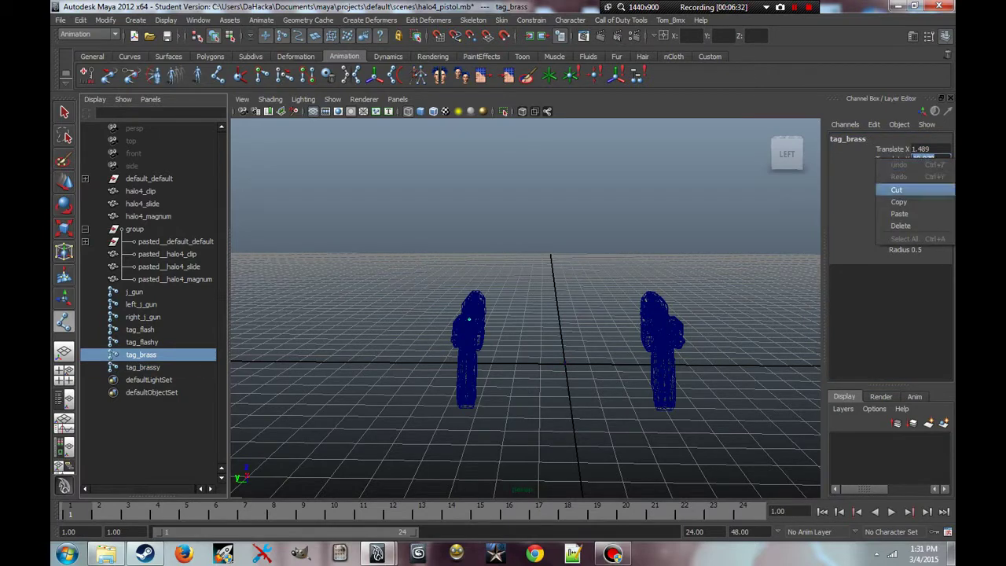
click(899, 200)
key(ctrl+c)
click(142, 367)
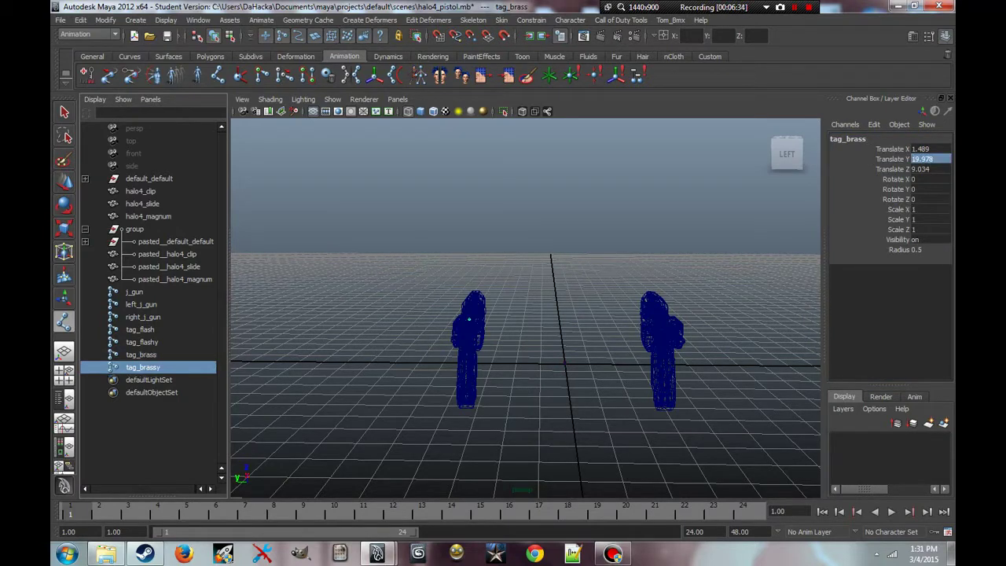
click(923, 159)
right_click(923, 159)
click(900, 210)
text(-)
key(Return)
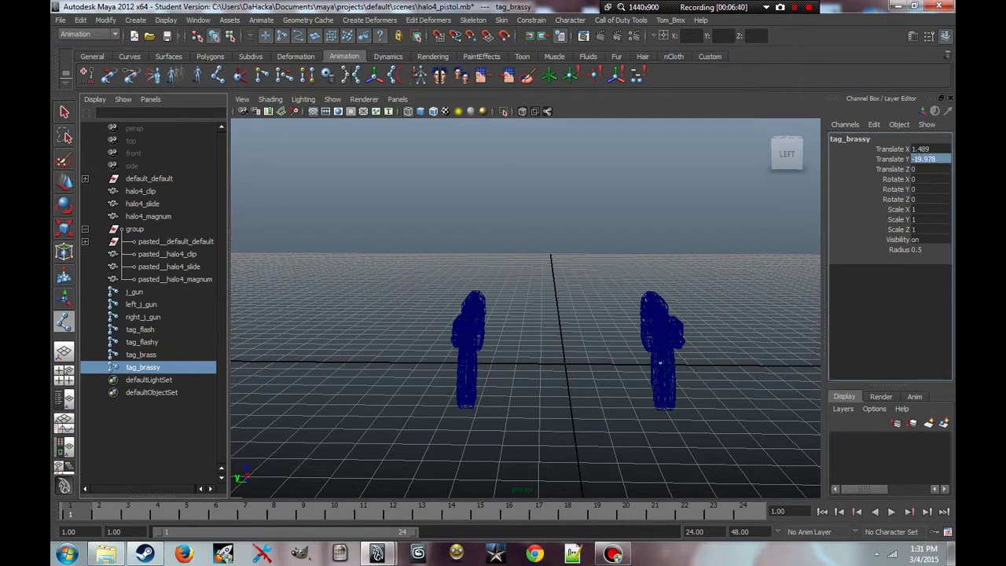
Copy the Translate Z value of tag_brass, 9.034, into Translate Z of tag_brassy.
click(141, 354)
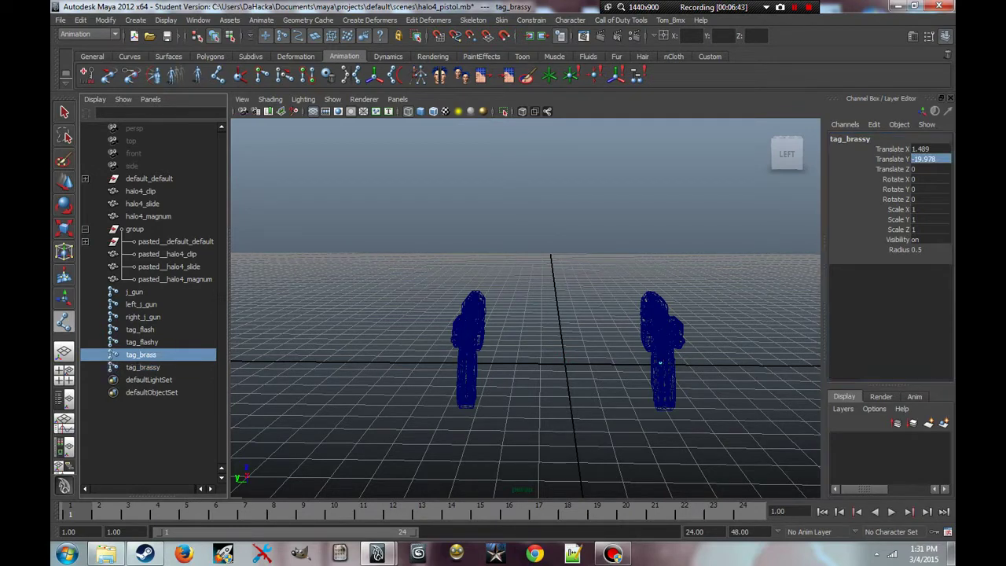
right_click(920, 168)
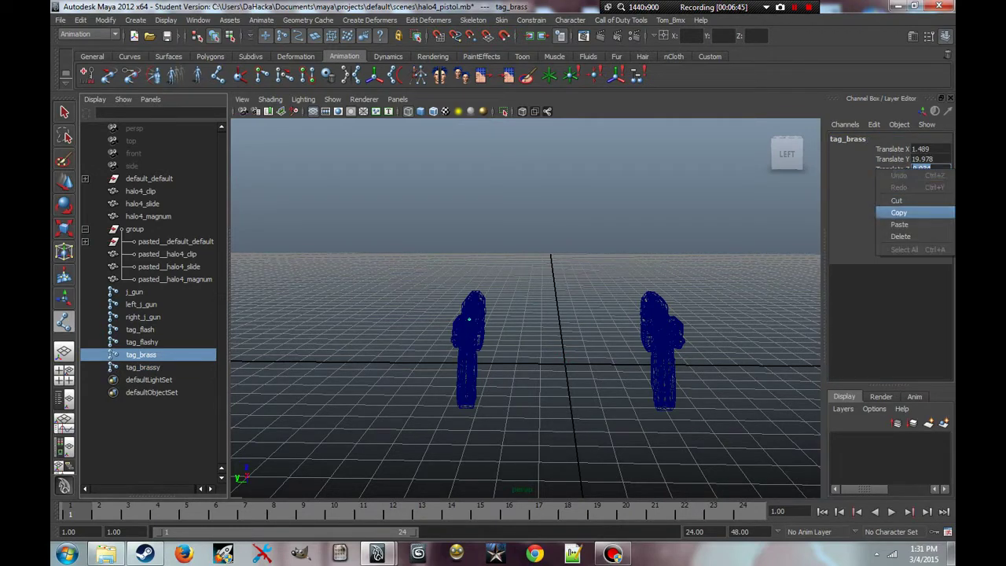
click(915, 250)
click(142, 367)
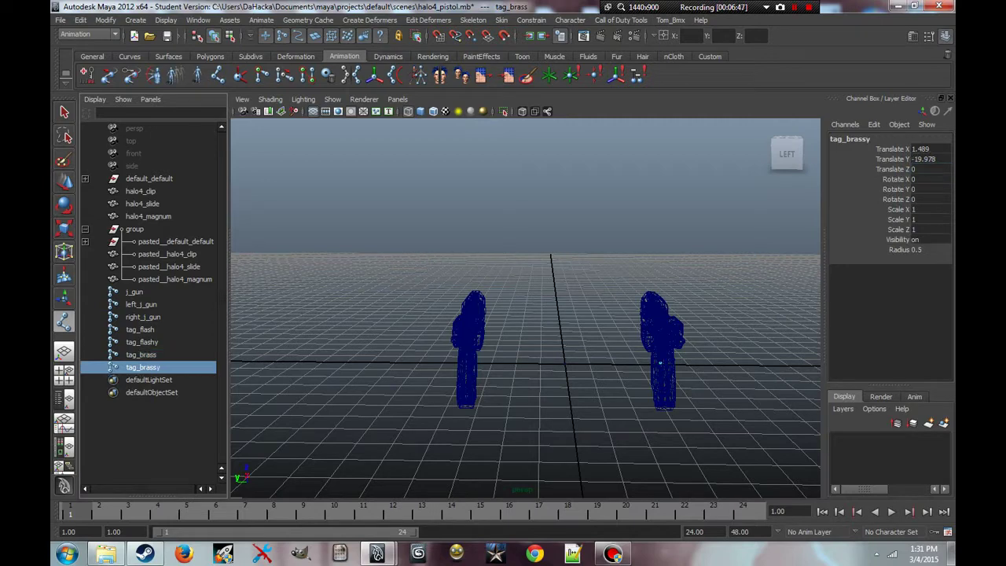
right_click(920, 169)
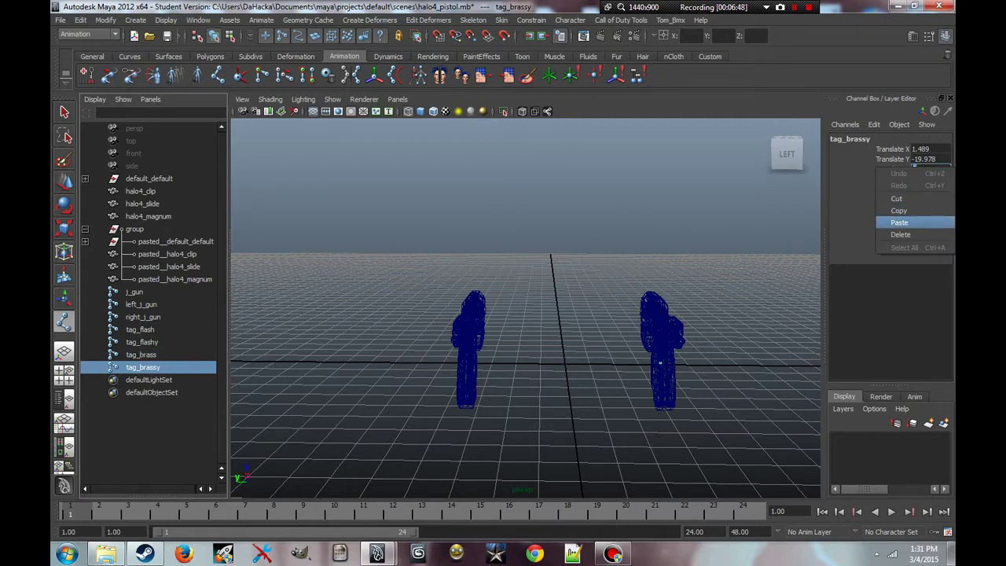
click(916, 221)
alt+drag(525, 314, 766, 283)
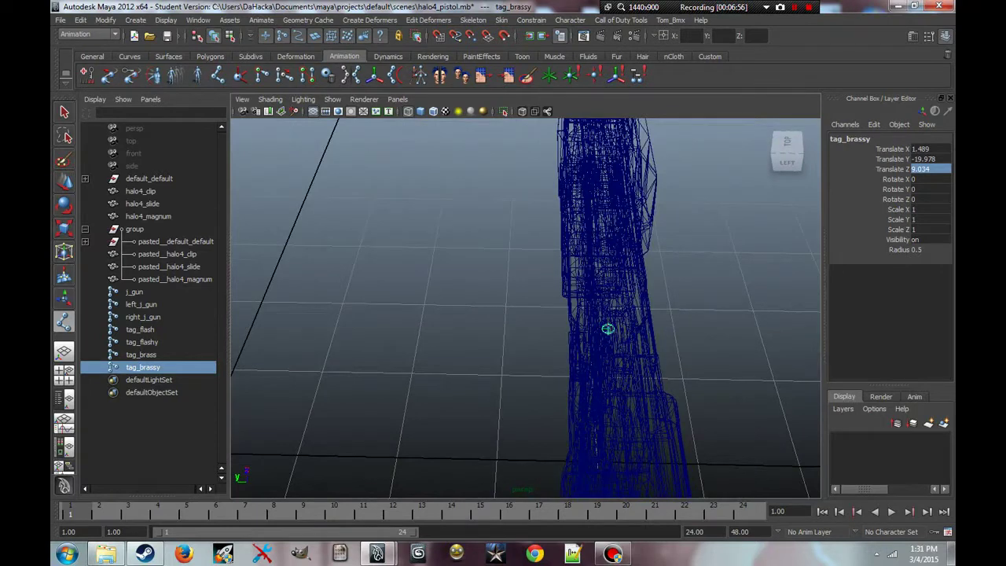
Try a Translate X of -1.489 for tag_brassy, and restore it to 1.489.
click(922, 169)
click(923, 148)
click(923, 148)
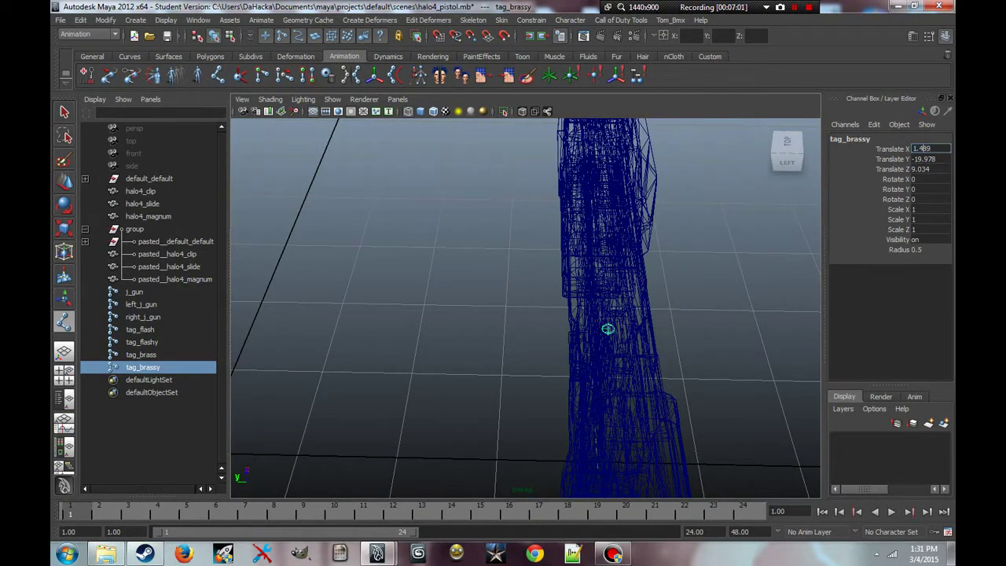
text(-)
key(Return)
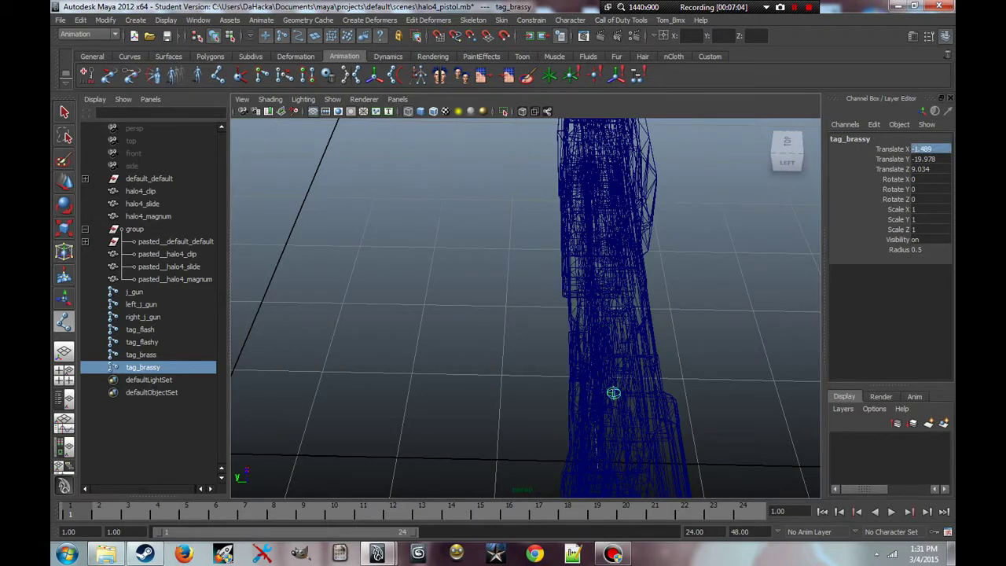
click(925, 149)
key(BackSpace)
key(Return)
Try a Translate Z of -9.034 for tag_brassy, and restore it to 9.034.
click(914, 179)
click(914, 179)
click(927, 168)
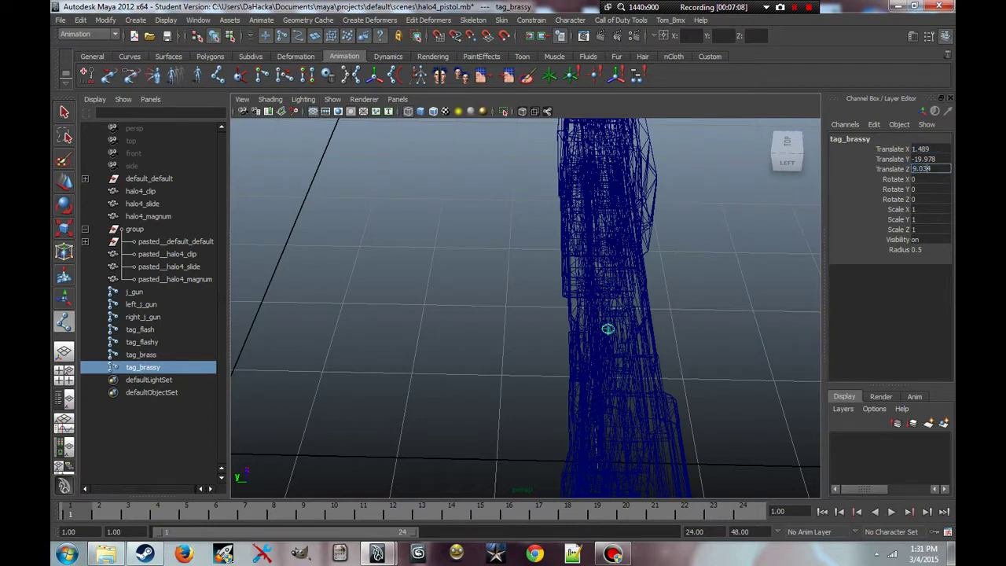
text(-)
key(Return)
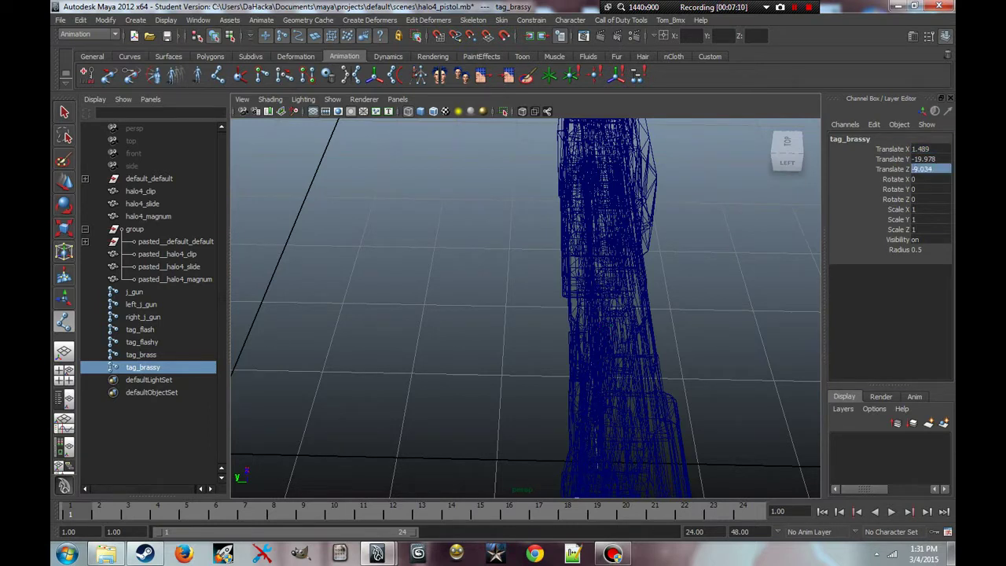
click(931, 169)
key(BackSpace)
key(Return)
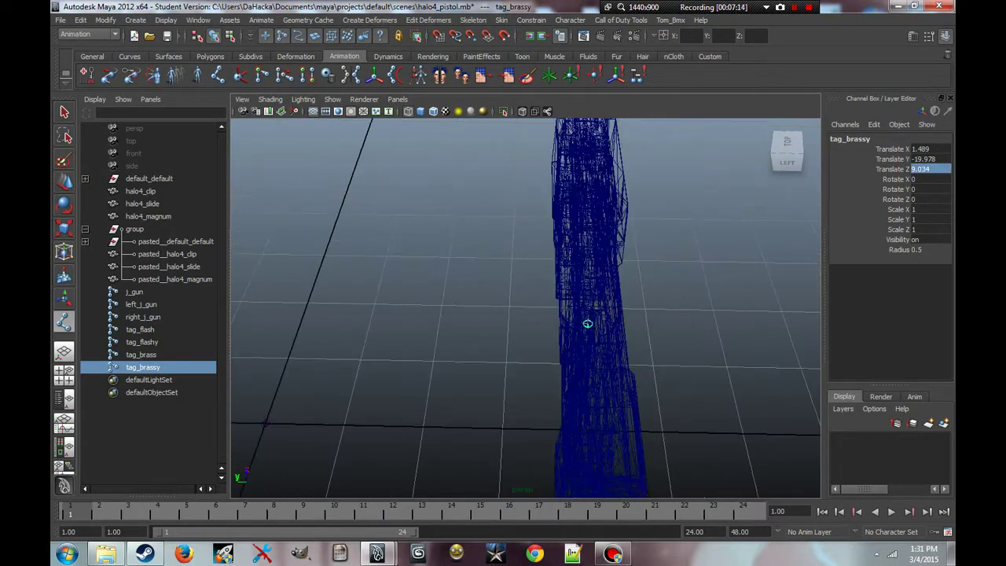
Fine-tune the position of tag_brassy along the Y axis within the pasted pistol's slide, and deselect it.
key(w)
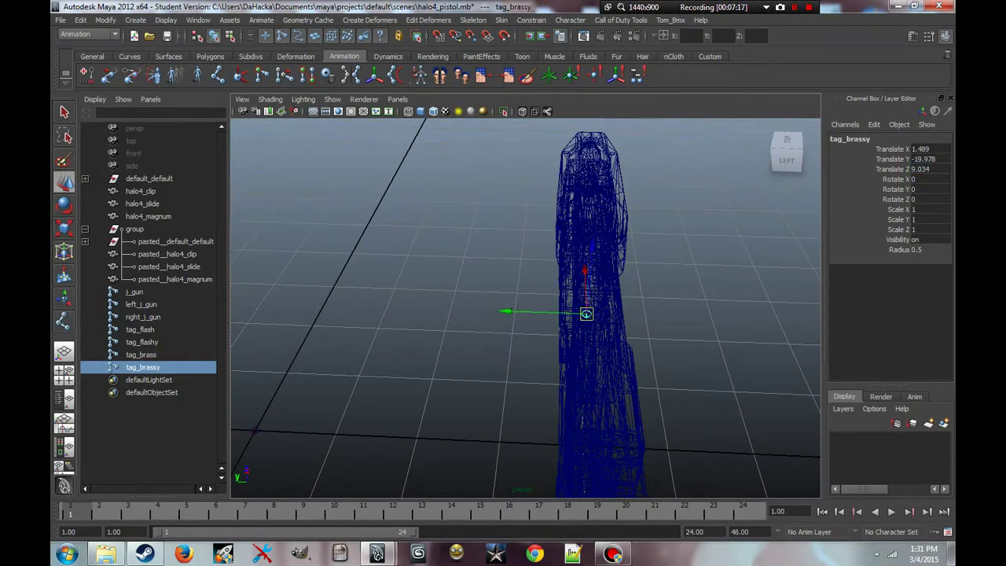
alt+drag(550, 314, 487, 294)
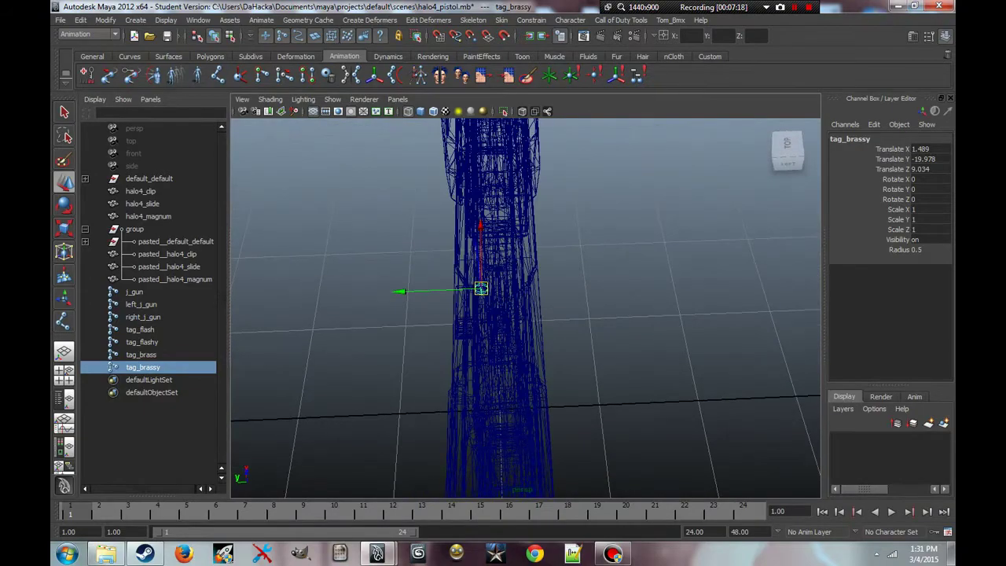
drag(424, 291, 580, 295)
scroll(526, 306, down, 4)
scroll(524, 306, down, 5)
click(578, 277)
Place a new joint on the grid at about X -15.7, Y 5.9 and rename it tag_clip.
key(y)
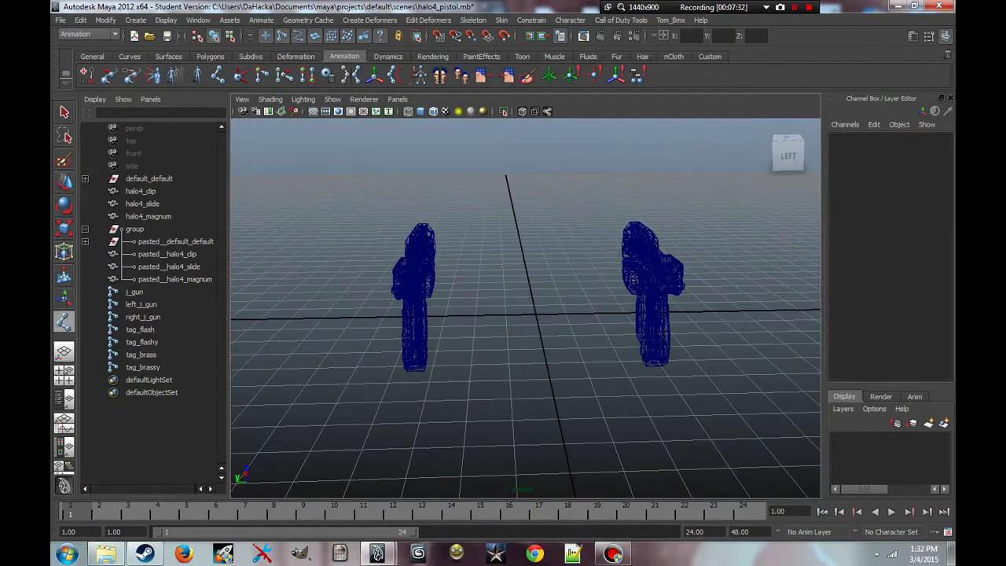
click(501, 350)
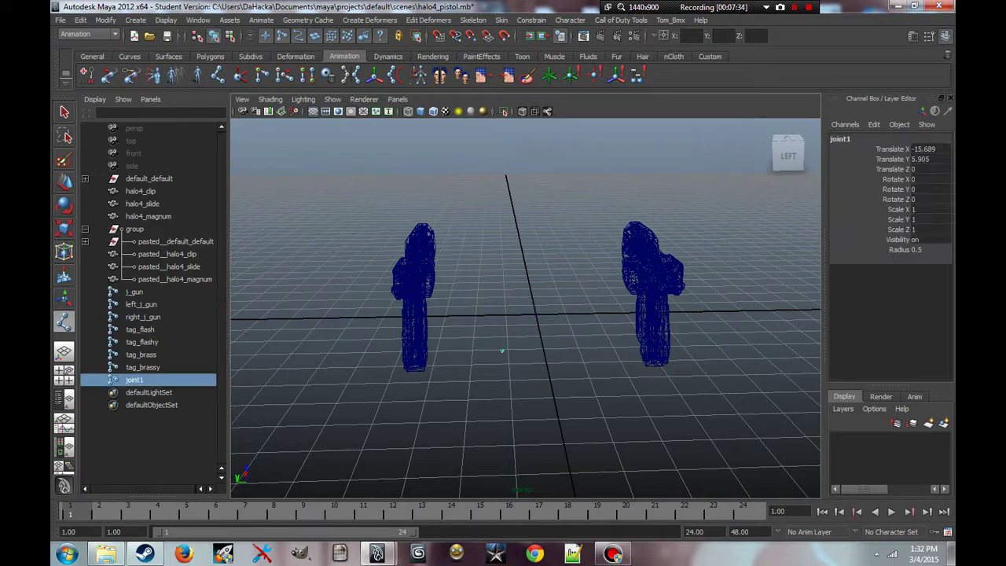
key(Return)
double_click(131, 380)
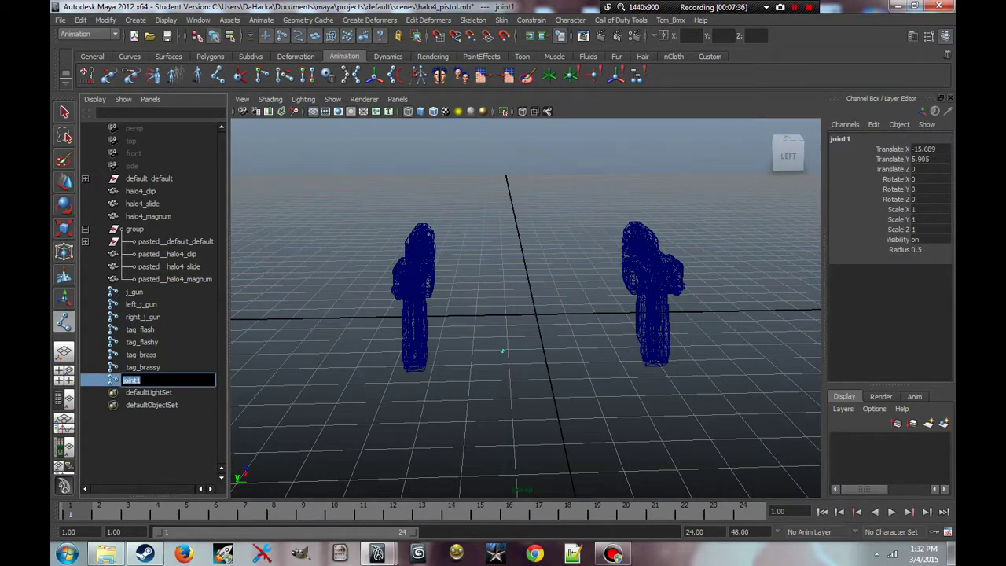
text(tag_clip)
key(Return)
Set Translate X and Translate Y of tag_clip to 0.
drag(919, 149, 919, 159)
text(0)
key(Return)
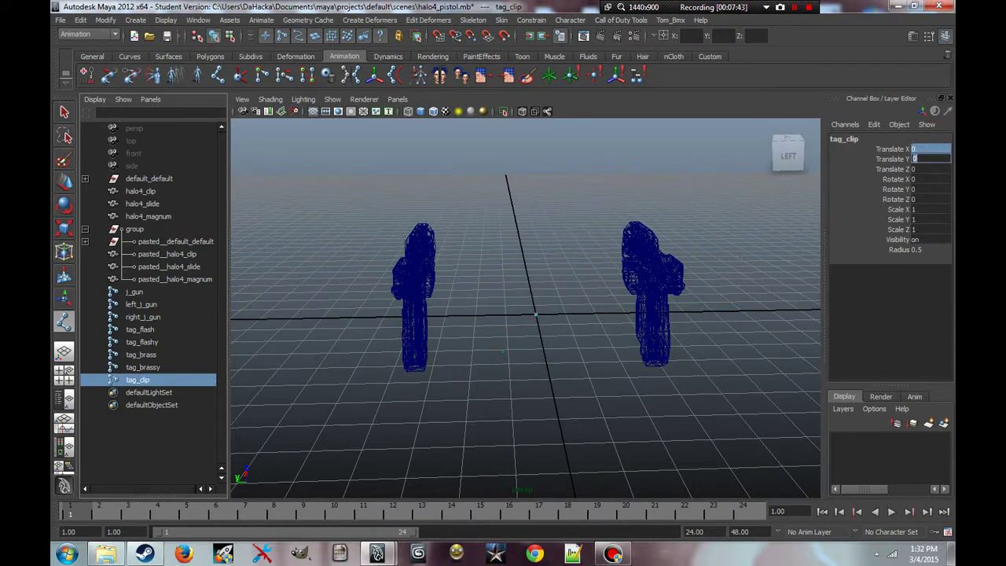
key(w)
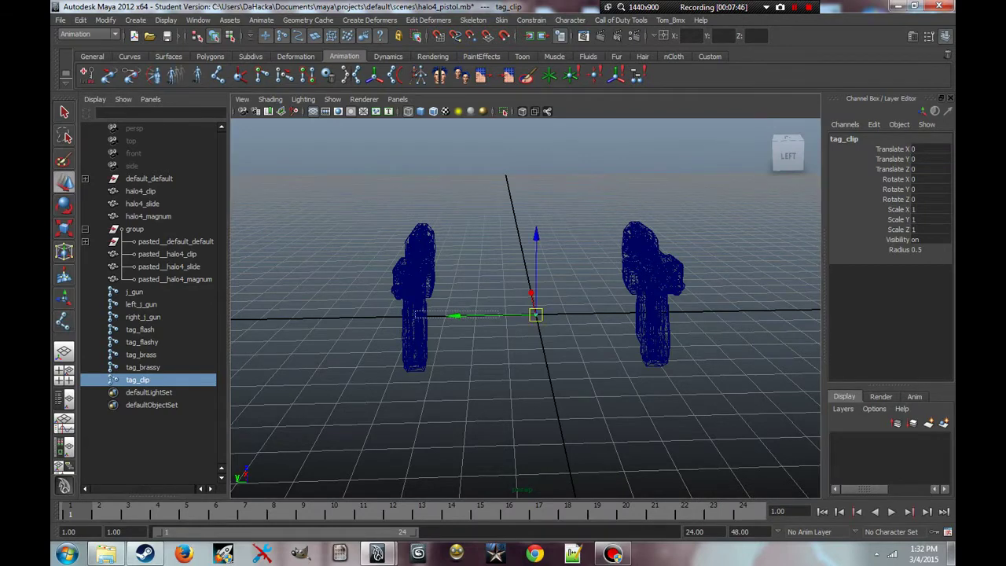
click(414, 314)
click(518, 424)
Move j_gun along the Y axis into the halo4_magnum pistol's grip, to about Y 20.5, and deselect it.
scroll(524, 315, up, 5)
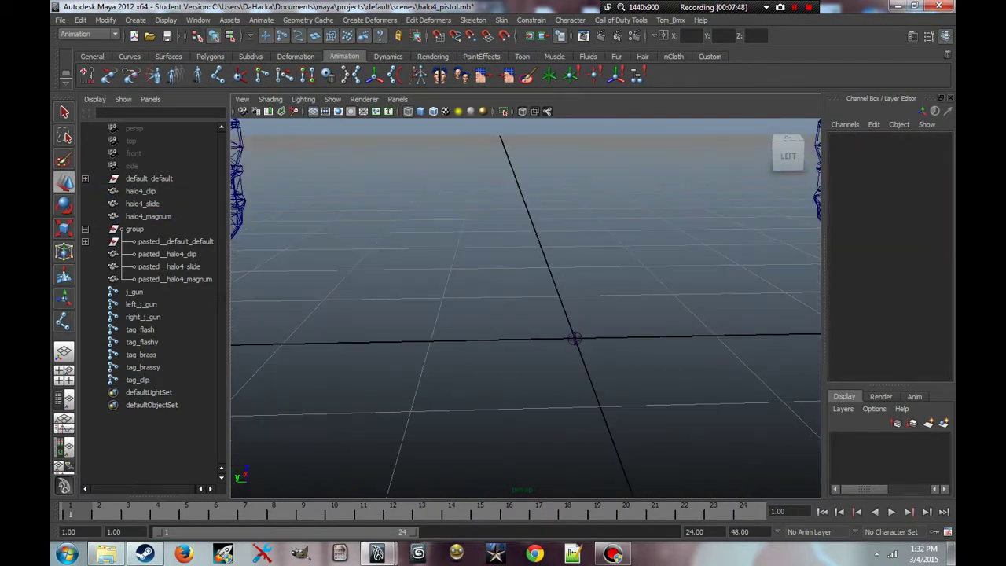
click(133, 292)
scroll(524, 315, down, 3)
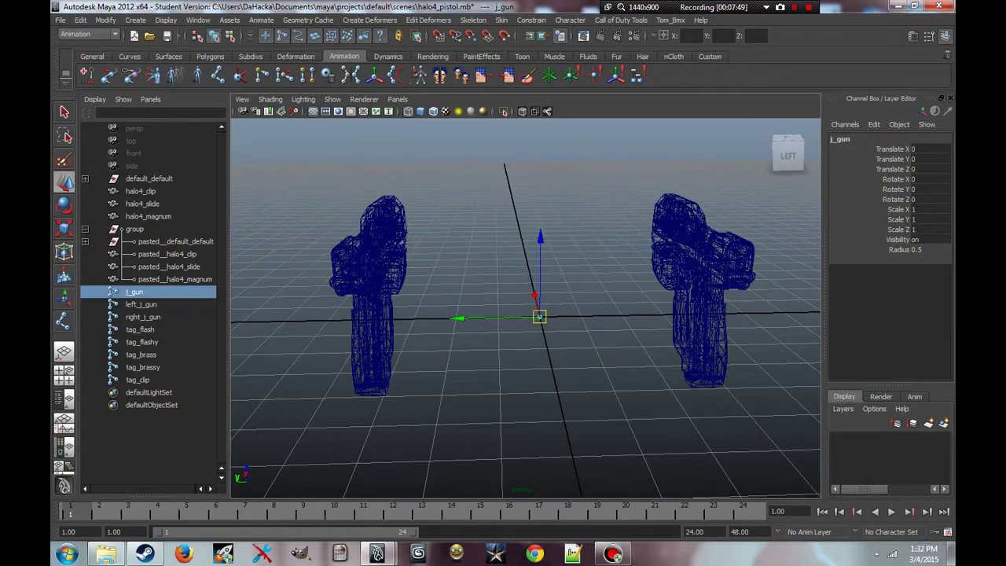
drag(539, 316, 366, 317)
alt+drag(366, 317, 561, 254)
scroll(525, 306, up, 8)
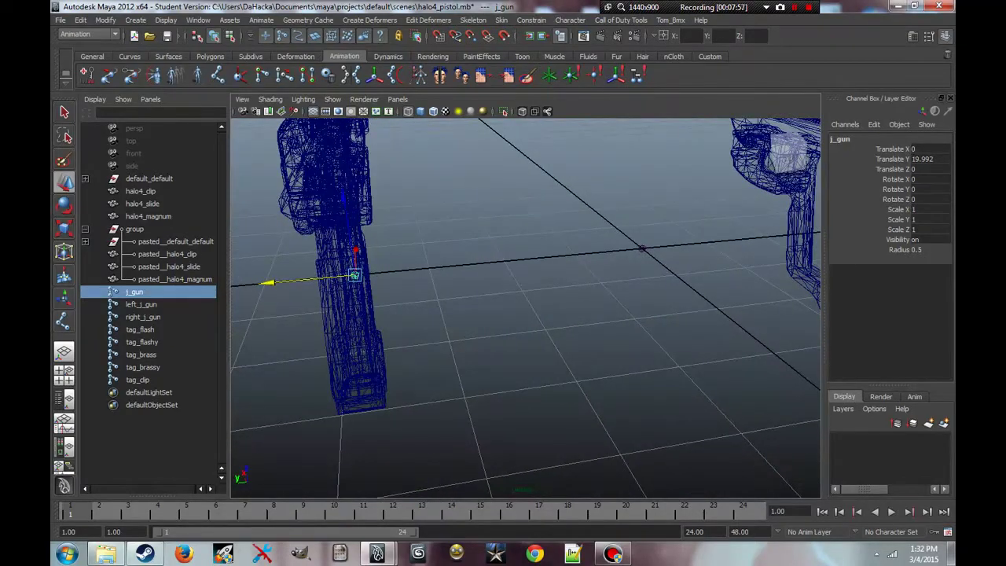
drag(354, 275, 341, 275)
alt+drag(341, 275, 440, 236)
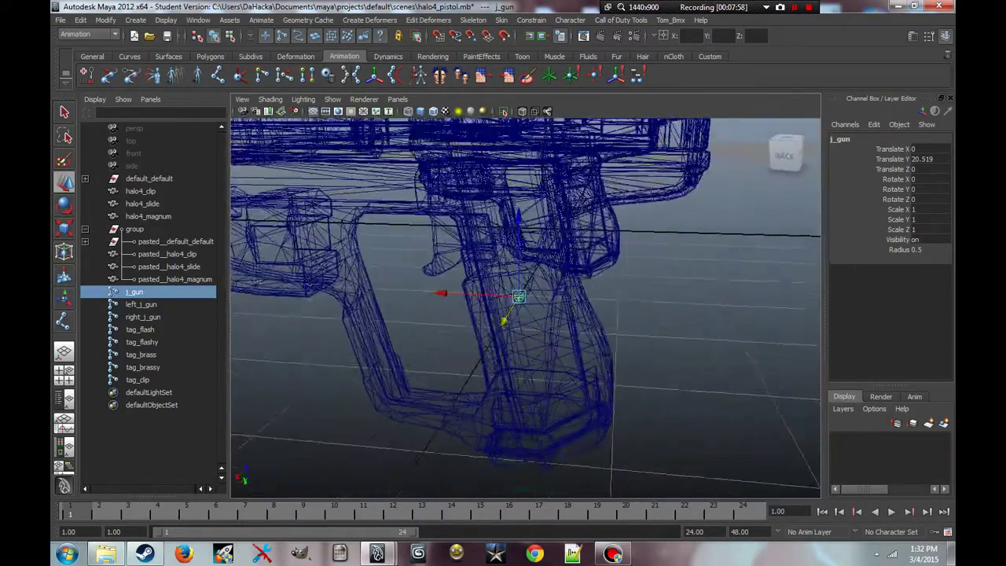
scroll(525, 306, down, 8)
alt+drag(525, 306, 424, 299)
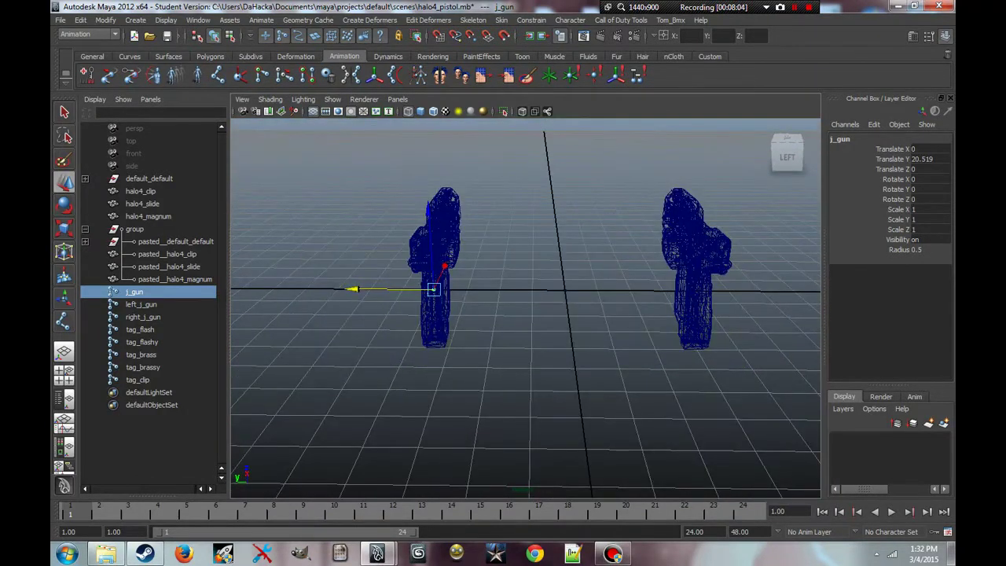
key(Escape)
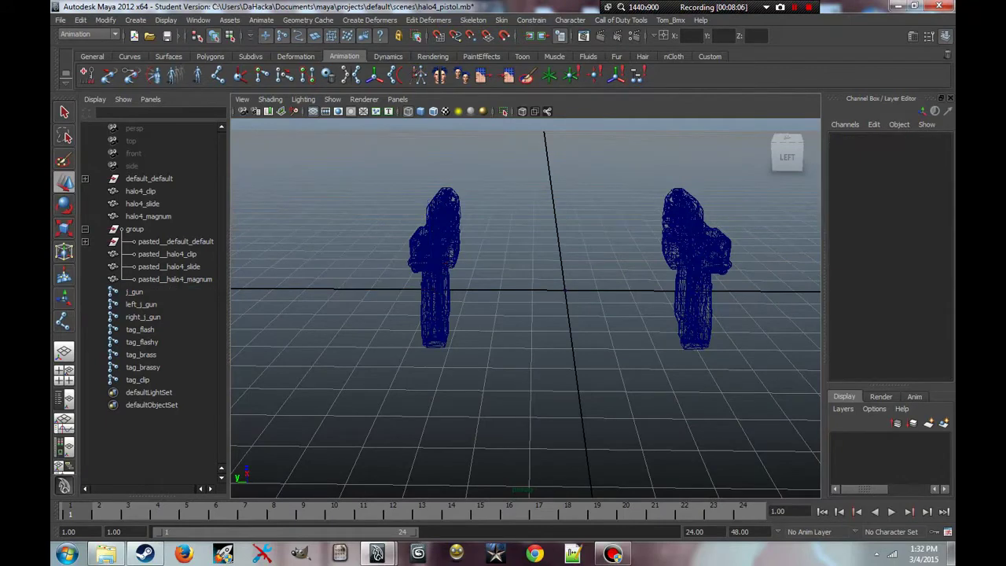
Set Translate Y of j_gun back to 0.
click(133, 292)
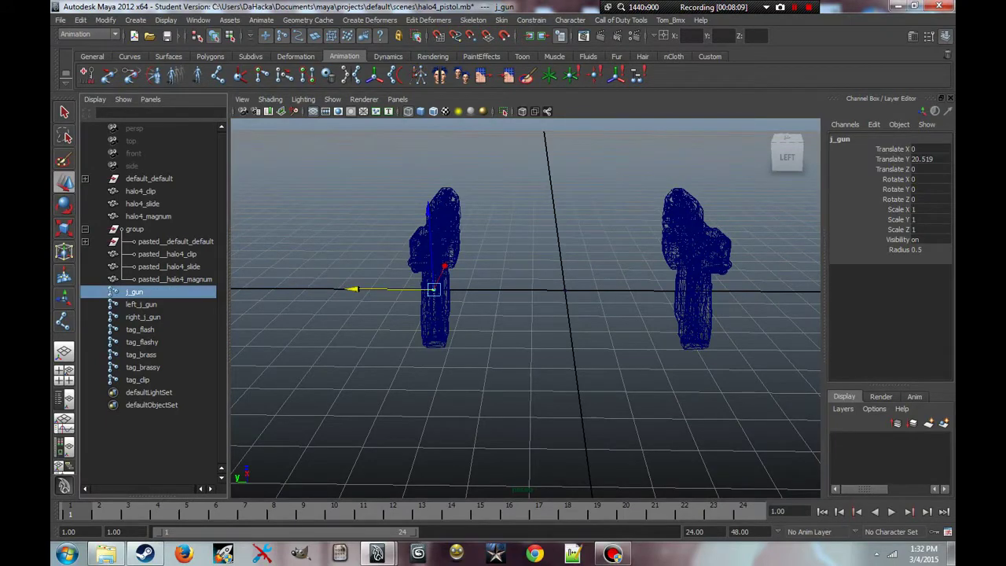
click(922, 159)
text(0)
key(Return)
Move tag_clip along the Y axis into the halo4_magnum pistol's grip, and deselect it.
click(138, 380)
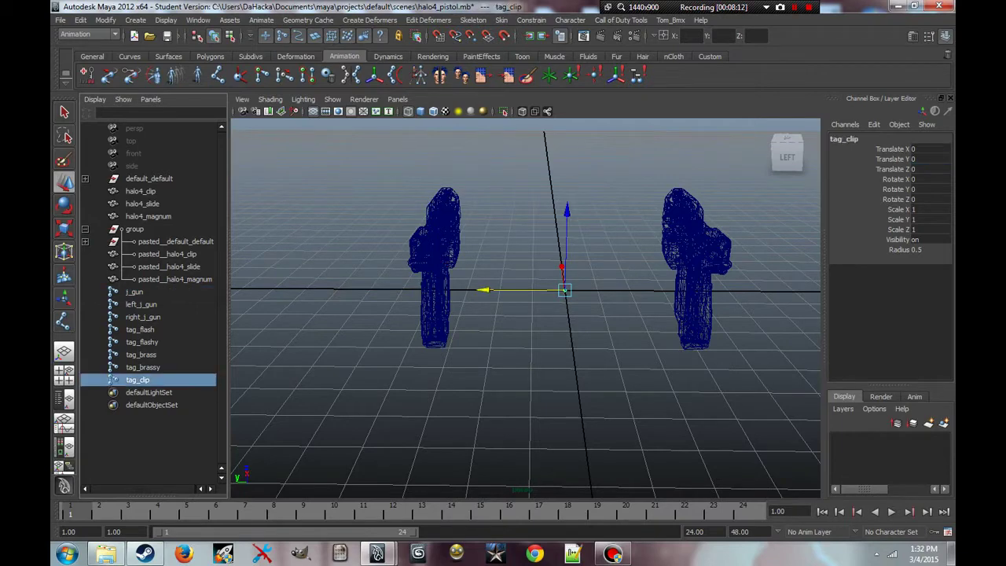
drag(511, 290, 377, 288)
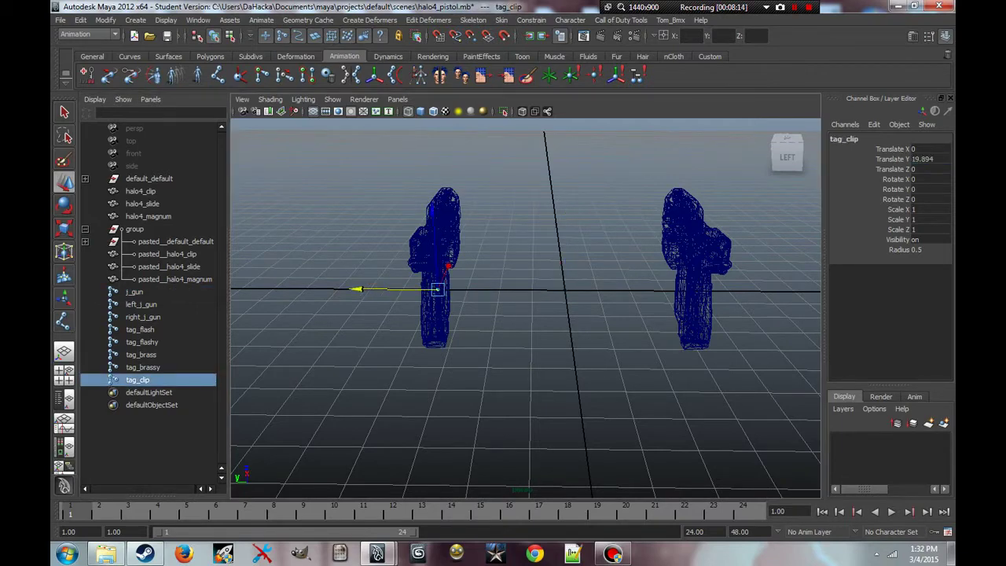
scroll(472, 275, up, 5)
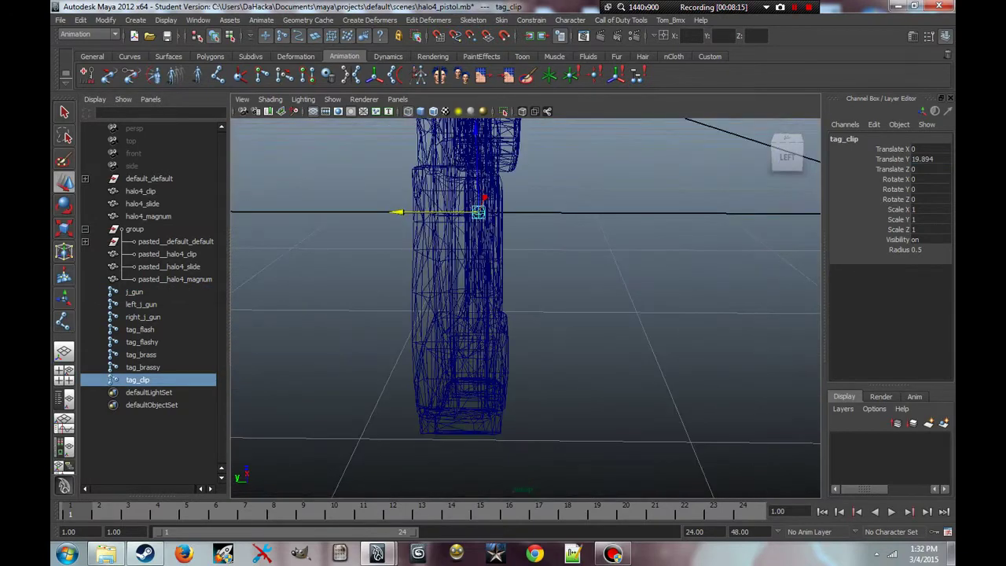
alt+drag(472, 275, 566, 296)
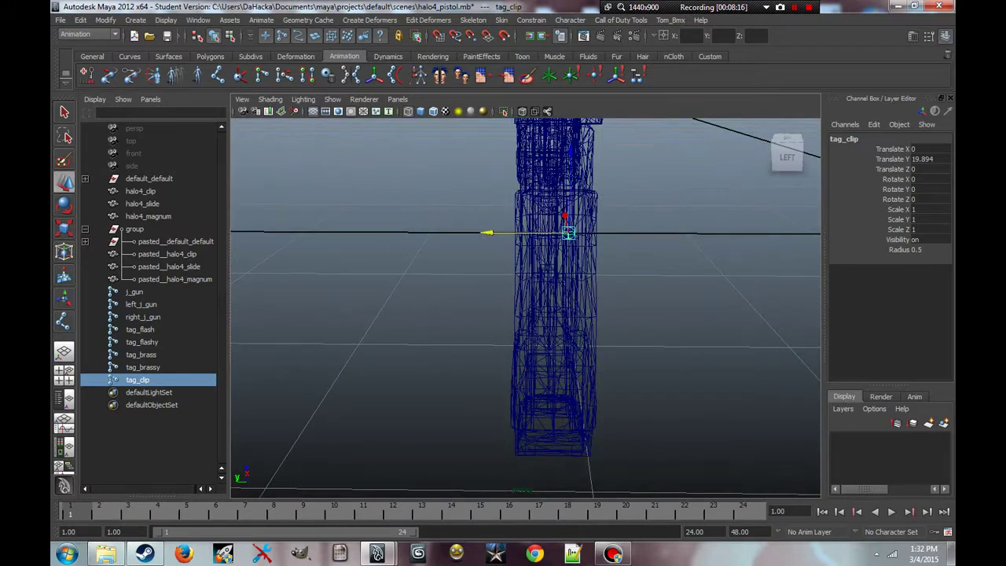
drag(568, 232, 636, 236)
scroll(545, 233, down, 3)
click(637, 235)
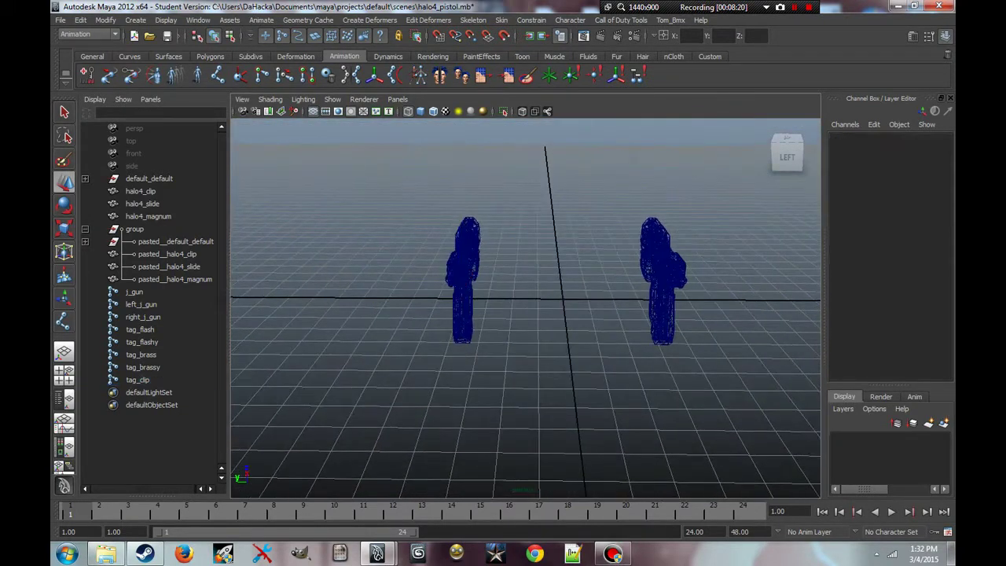
Place a new joint on the grid at about X -35.6, Y 31.0 and rename it tag_clipy.
click(64, 320)
click(362, 387)
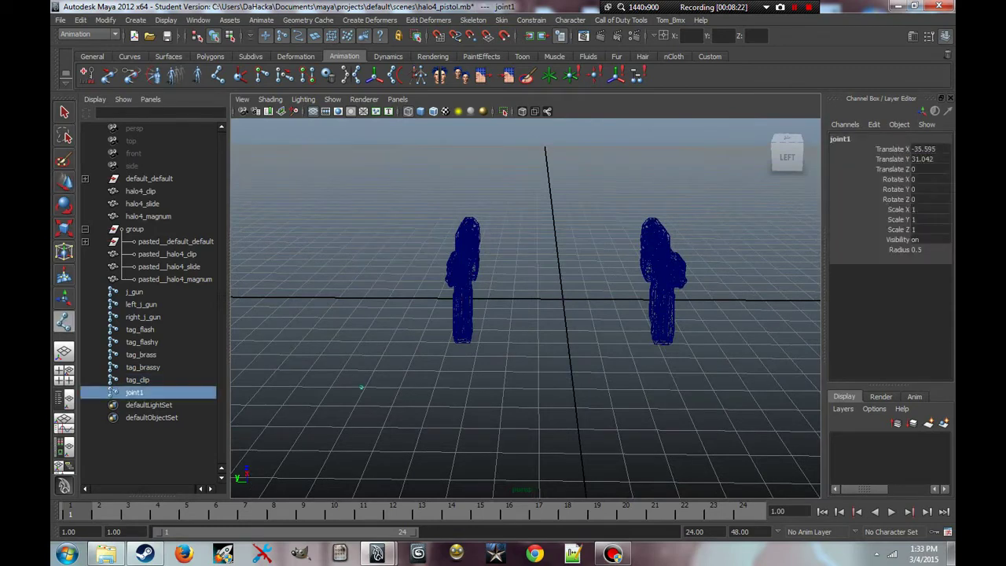
double_click(133, 392)
text(ta)
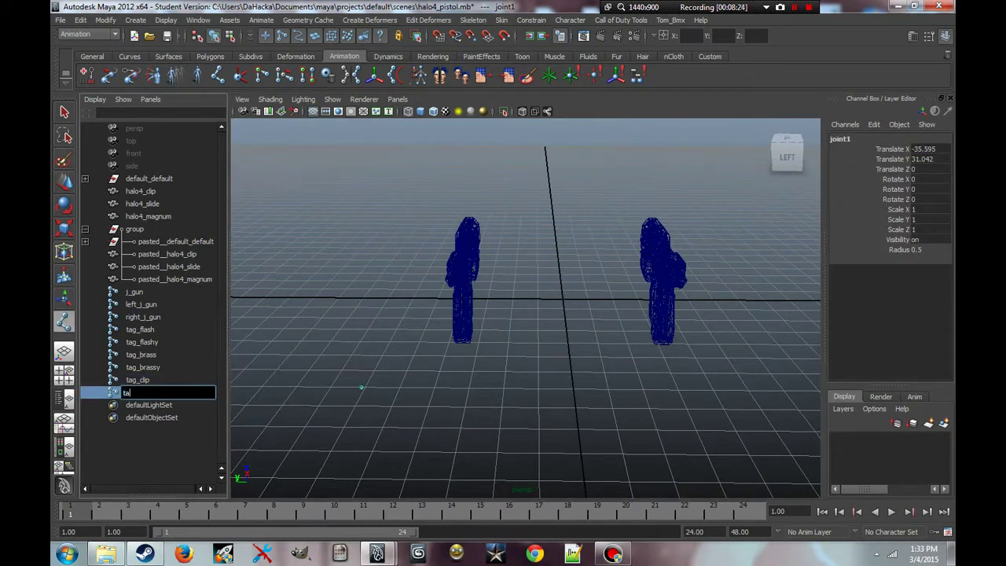
text(g_clipy)
key(Return)
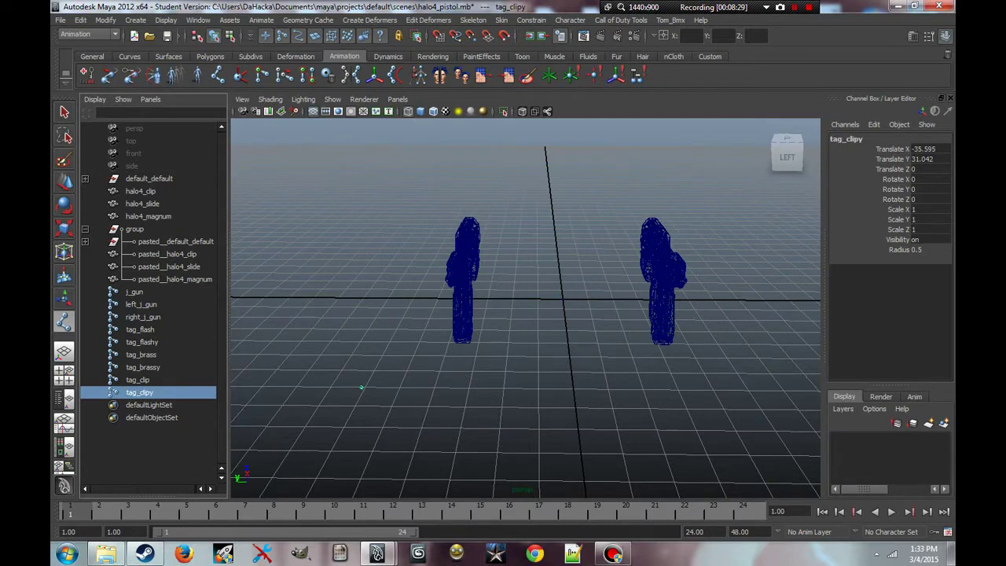
Set Translate X and Translate Y of tag_clipy to 0.
drag(931, 149, 931, 159)
text(0)
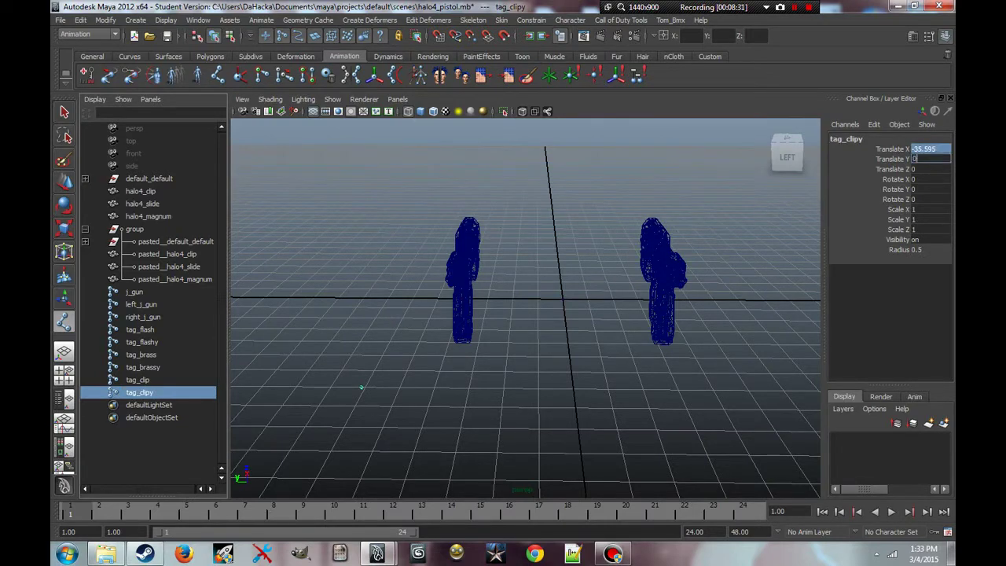
key(Return)
Copy tag_clip's Translate Y value to tag_clipy with a negative sign, giving -20.598, and deselect the joint.
click(137, 379)
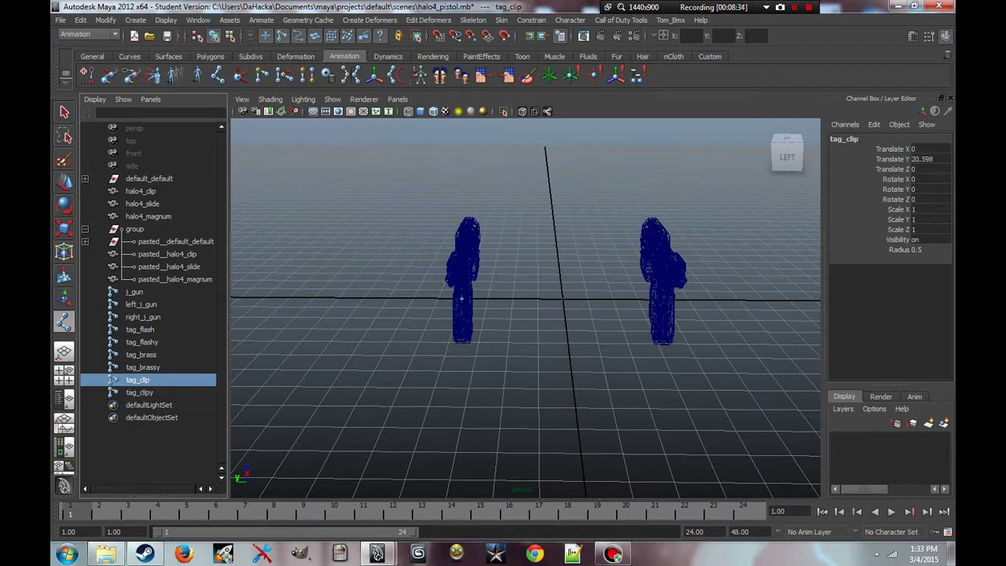
click(923, 158)
key(ctrl+c)
click(139, 392)
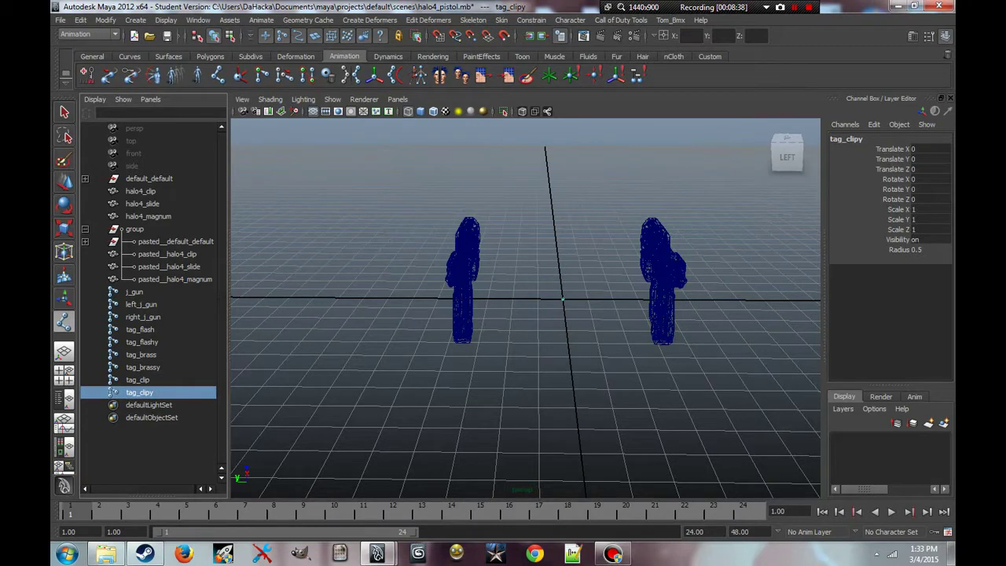
click(923, 159)
right_click(923, 158)
click(911, 214)
text(-20.598)
key(Return)
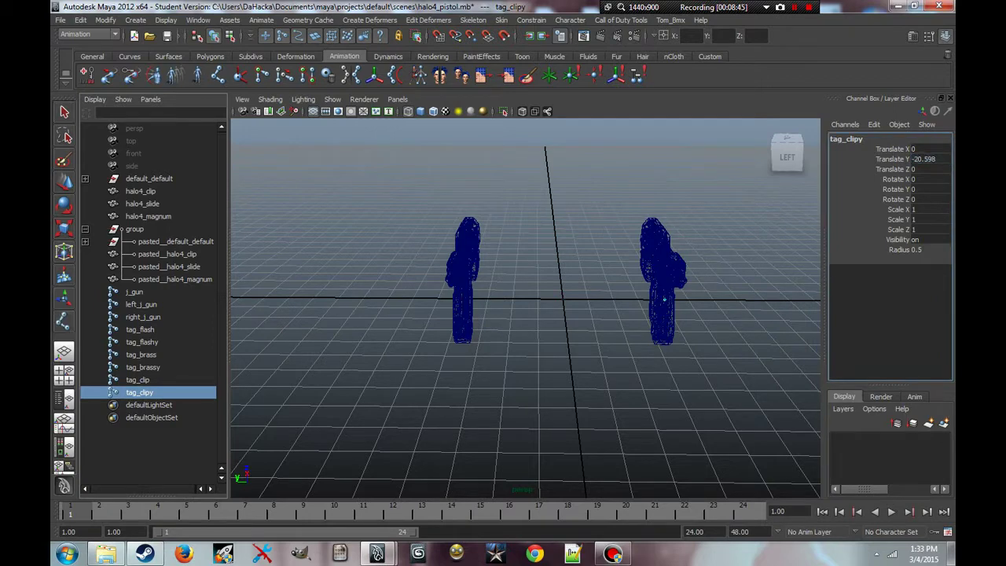
key(Escape)
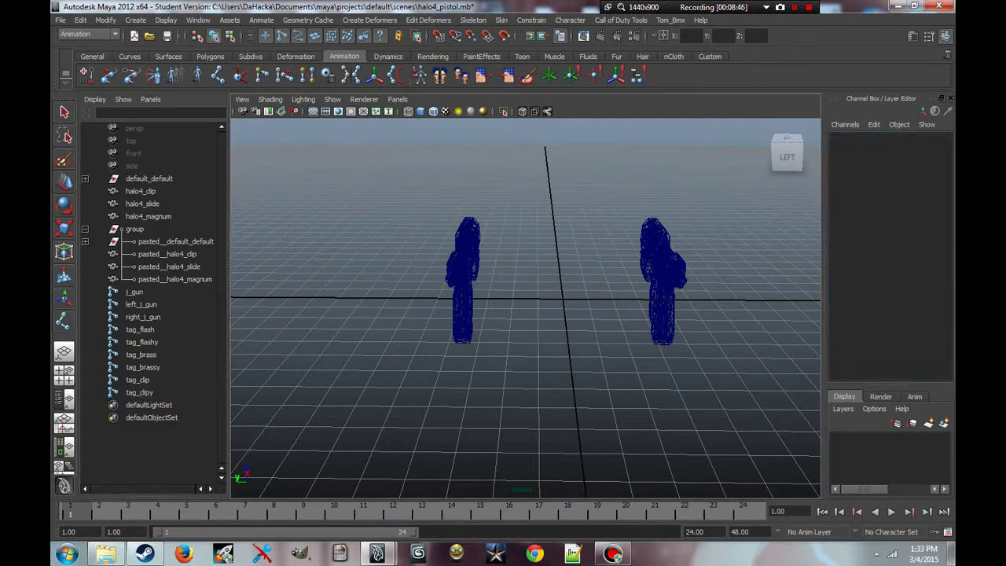
Save the scene, accepting the Student Version notice.
click(60, 20)
click(82, 63)
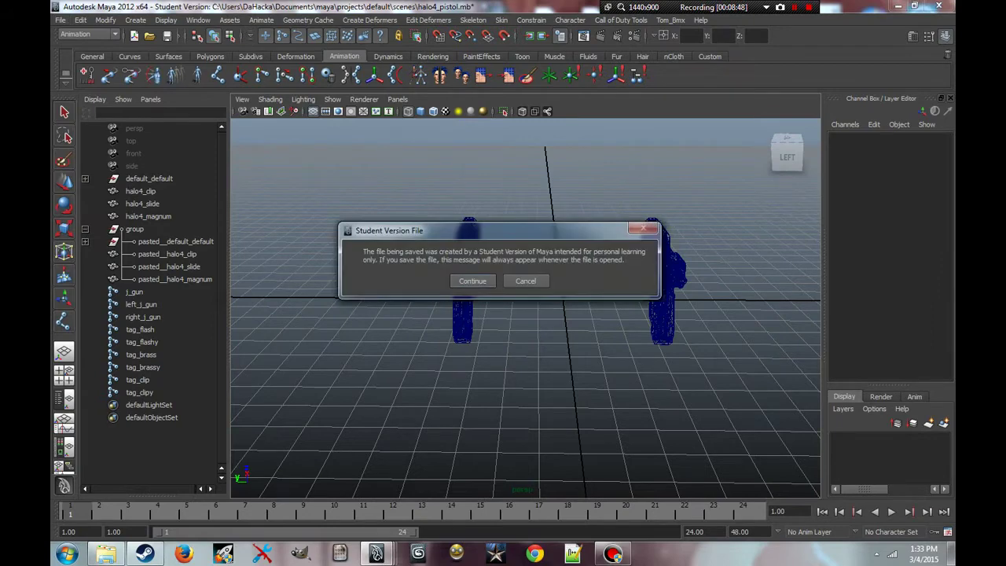
key(Return)
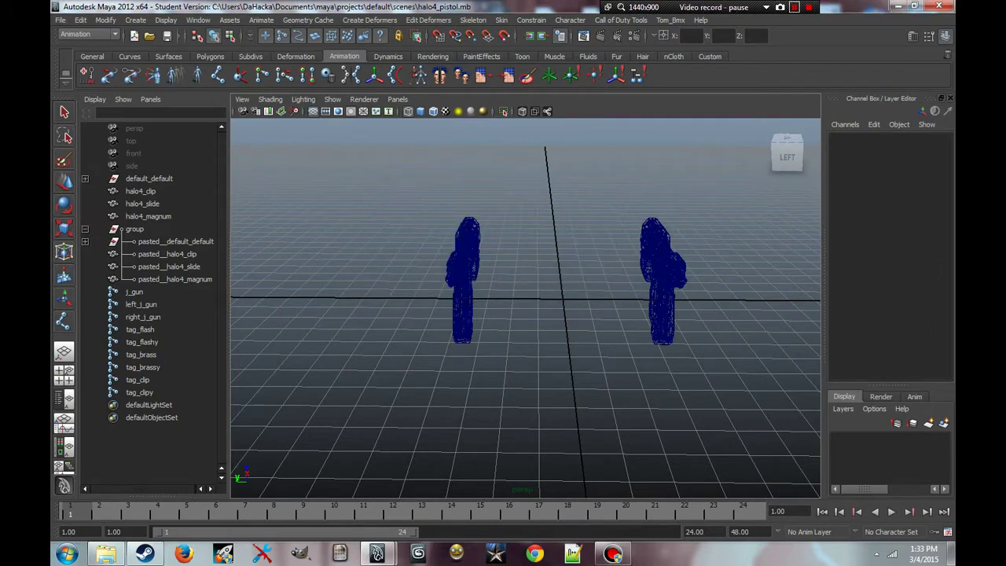
Place a new joint on the grid at about X -17.2, Y 5.5 and rename it tag_bolt.
key(a)
alt+drag(525, 315, 550, 316)
click(489, 369)
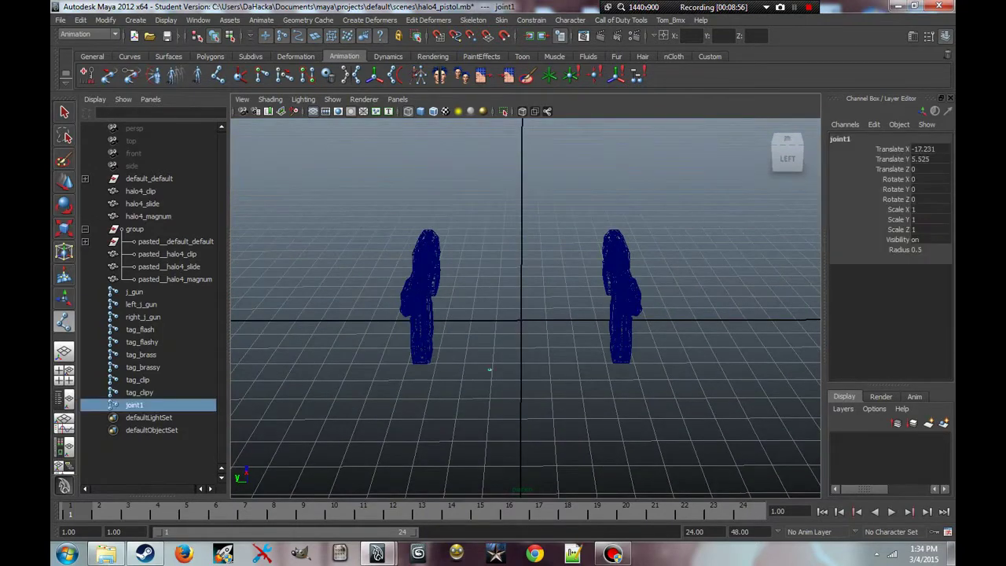
double_click(131, 405)
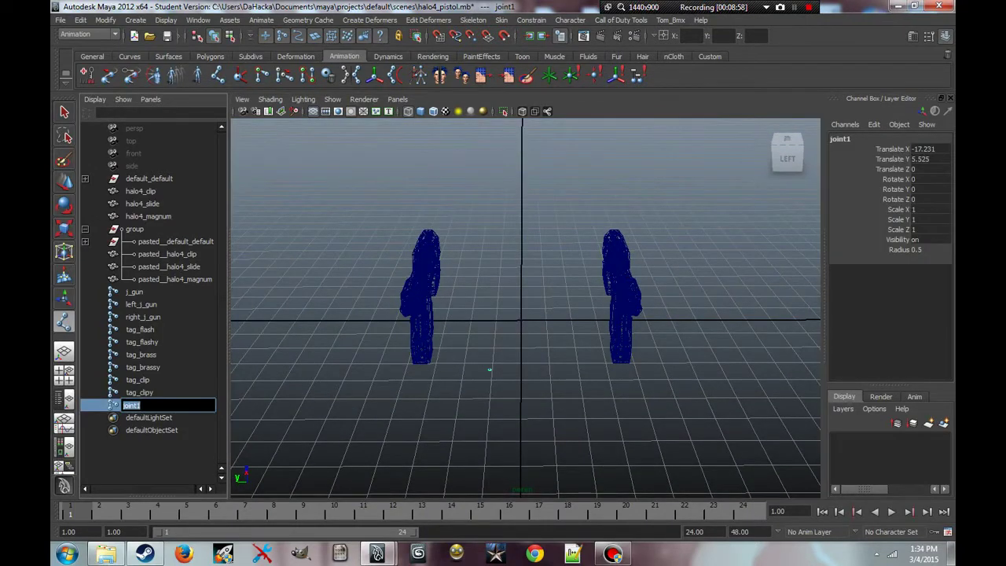
text(tag_bolt)
key(Return)
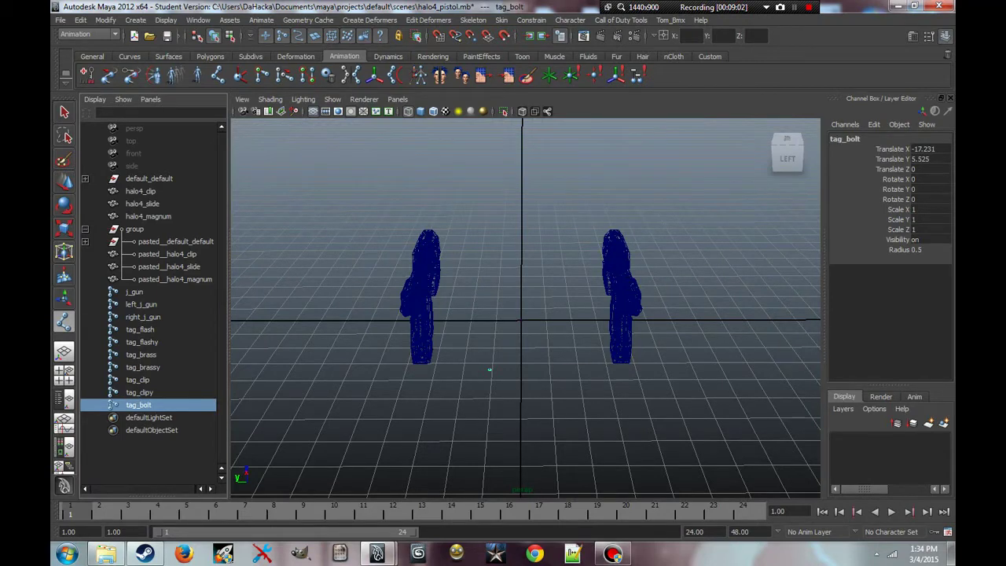
Set Translate X and Translate Y of tag_bolt to 0.
click(930, 148)
text(0)
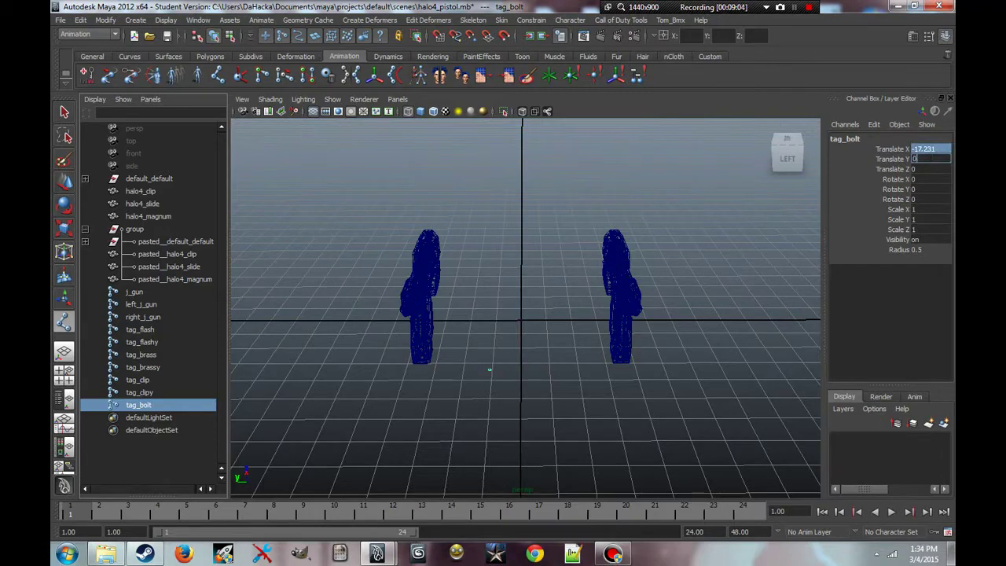
key(Return)
Move tag_bolt into the slide of the halo4_magnum pistol, to about Y 20.0, Z 9.1.
key(w)
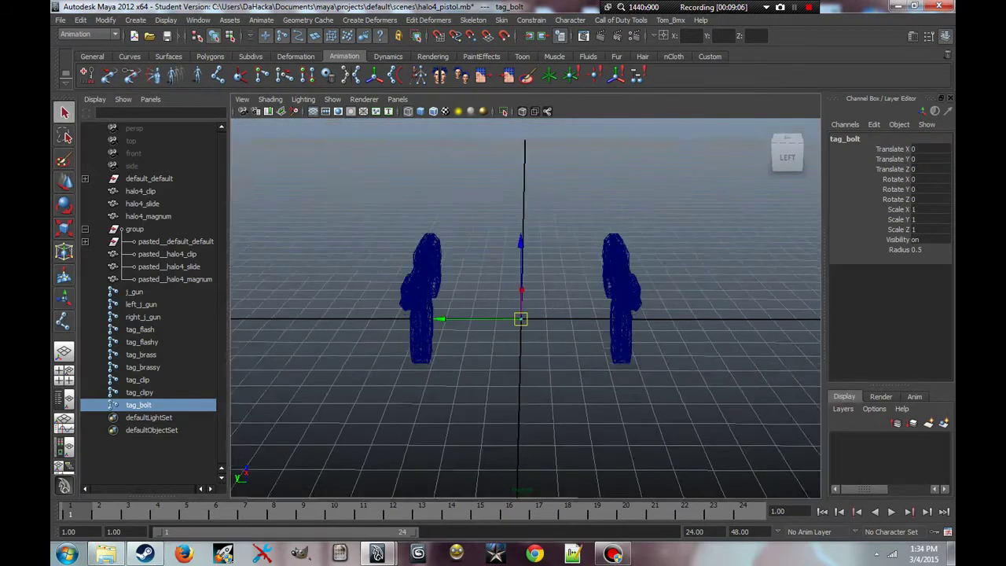
drag(471, 318, 510, 302)
scroll(577, 334, up, 5)
drag(628, 357, 532, 196)
scroll(632, 209, up, 5)
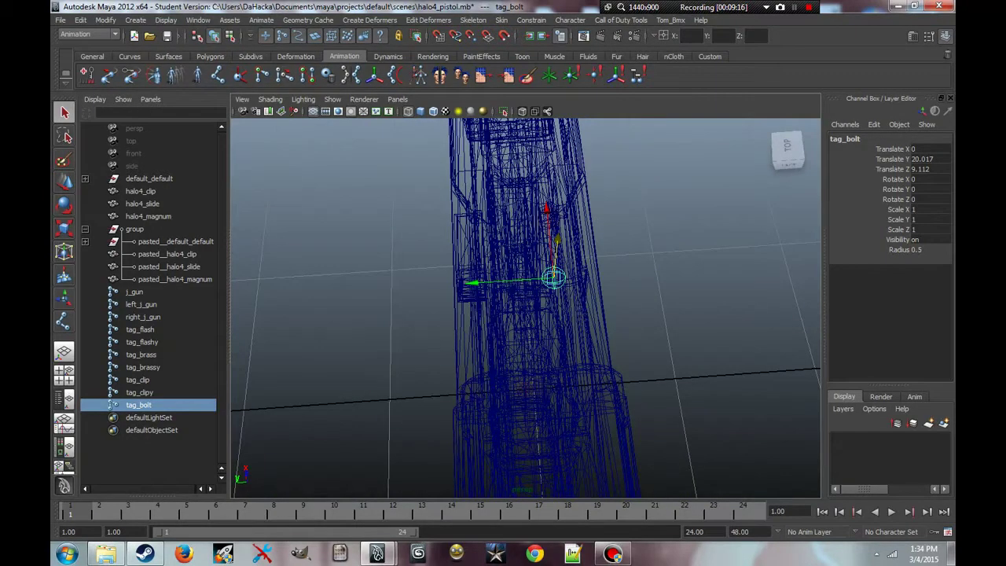
Centre tag_bolt across the pistol's slide by moving it along Y to about 20.7, check its placement and deselect it.
drag(141, 191, 148, 216)
click(138, 404)
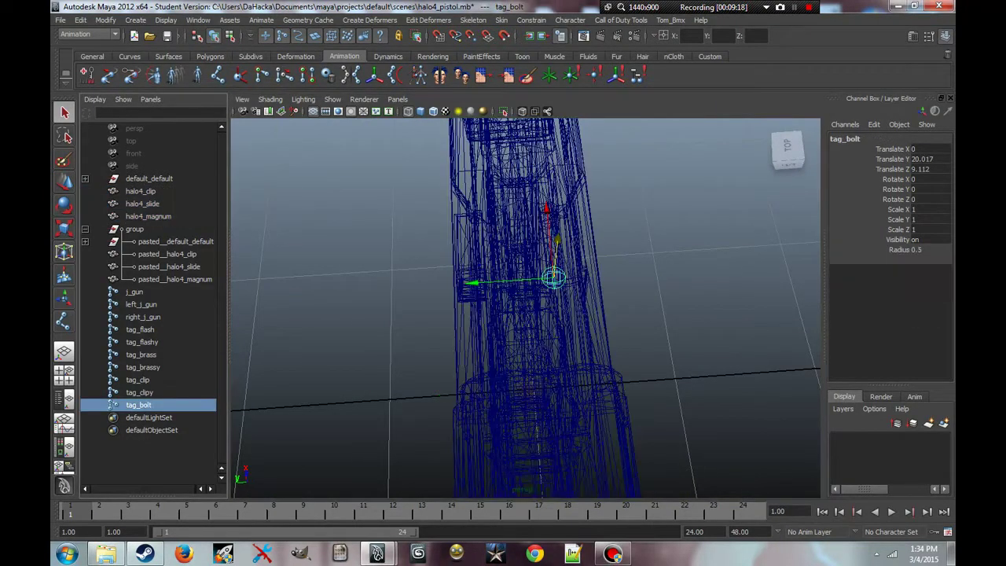
drag(503, 279, 473, 282)
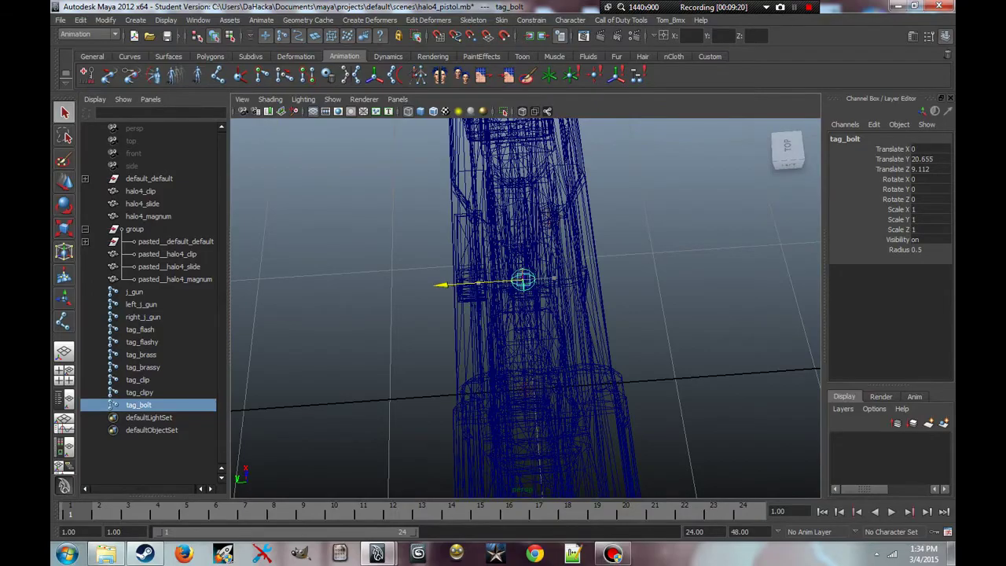
alt+drag(550, 314, 463, 310)
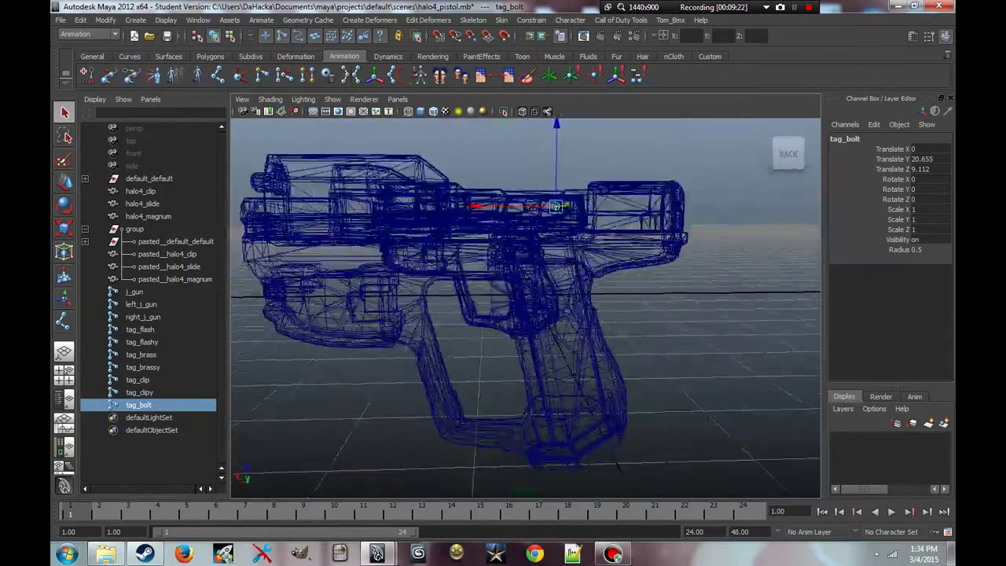
scroll(525, 307, up, 4)
scroll(525, 307, down, 4)
scroll(524, 306, up, 4)
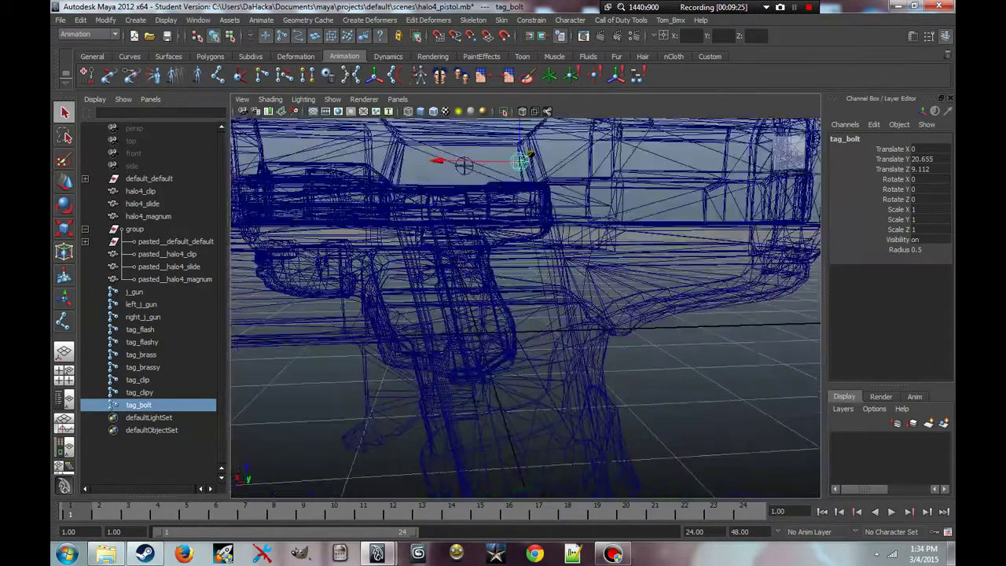
scroll(525, 307, down, 4)
alt+drag(464, 310, 291, 322)
click(290, 322)
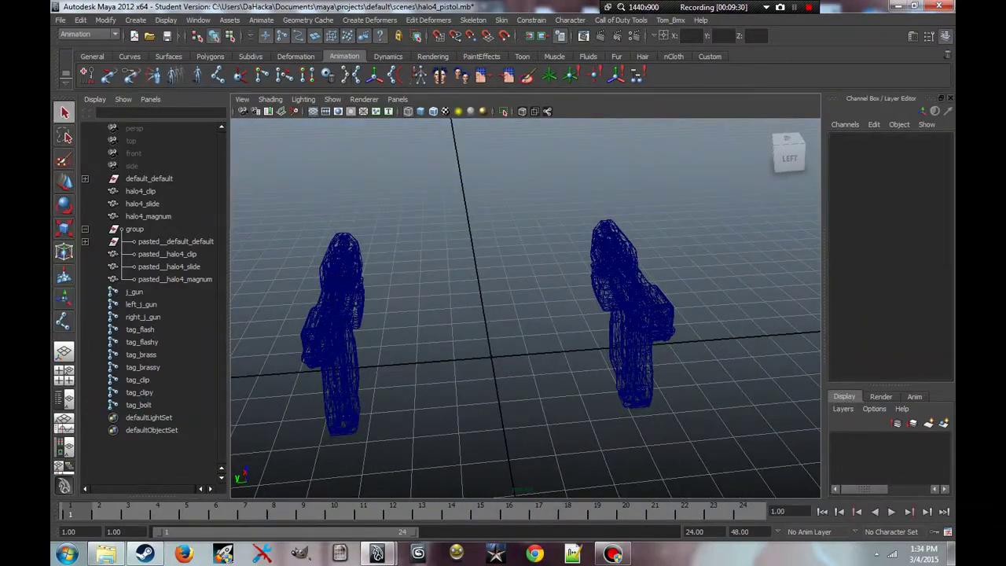
Place a new joint on the grid at about X 0.6, Y 18.8 and rename it tag_bolty.
key(y)
click(351, 365)
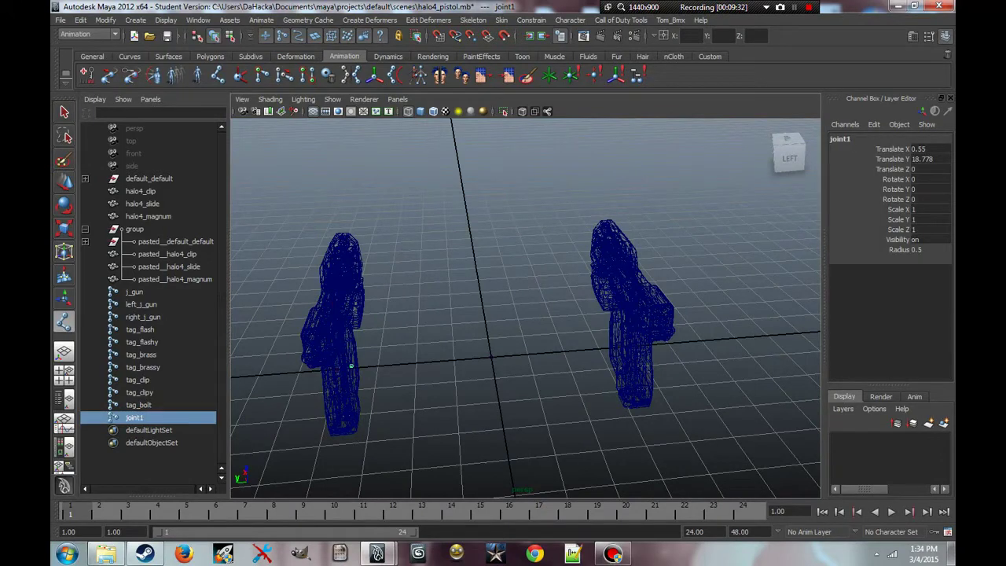
double_click(132, 417)
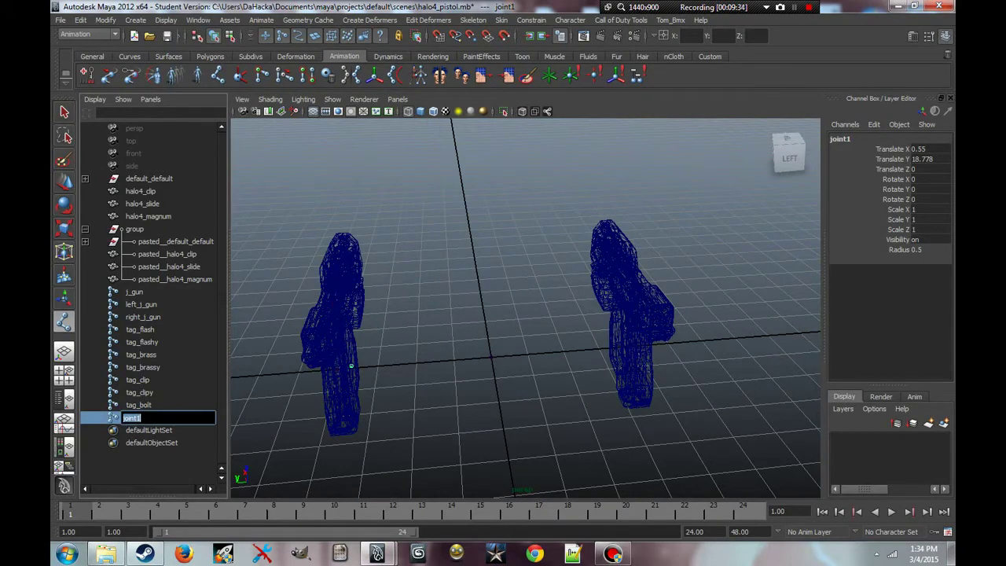
text(tag_bolty)
key(Return)
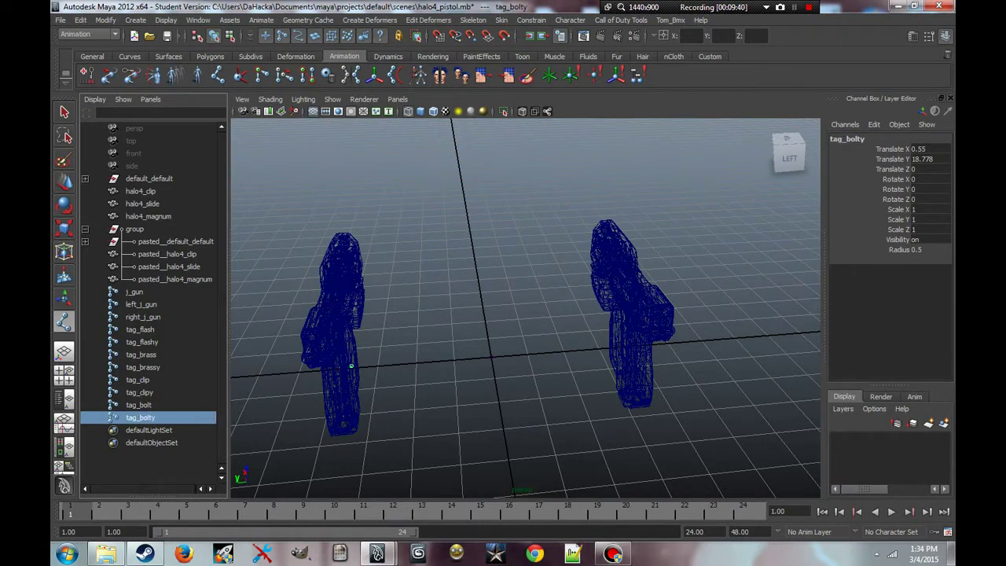
Set Translate X and Translate Y of tag_bolty to 0.
click(923, 149)
key(Tab)
text(0)
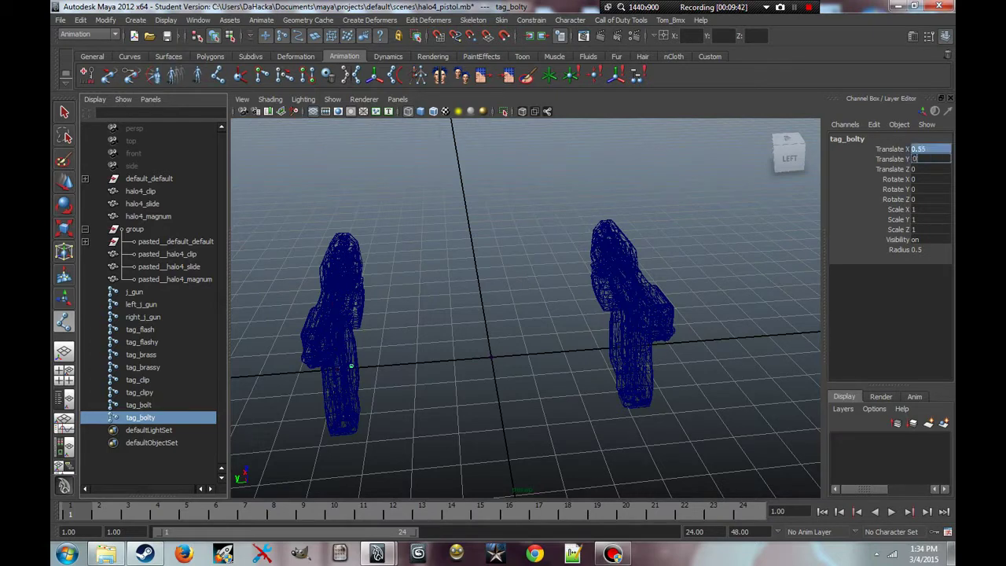
key(Return)
Copy tag_bolt's Translate Y value to tag_bolty with a negative sign, giving -20.655.
click(139, 405)
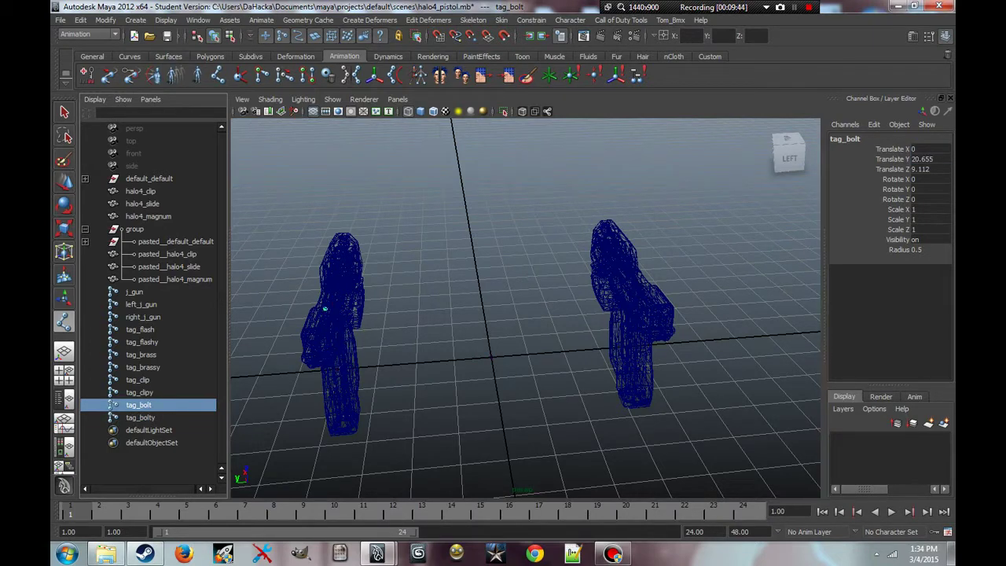
double_click(923, 159)
key(ctrl+c)
click(139, 417)
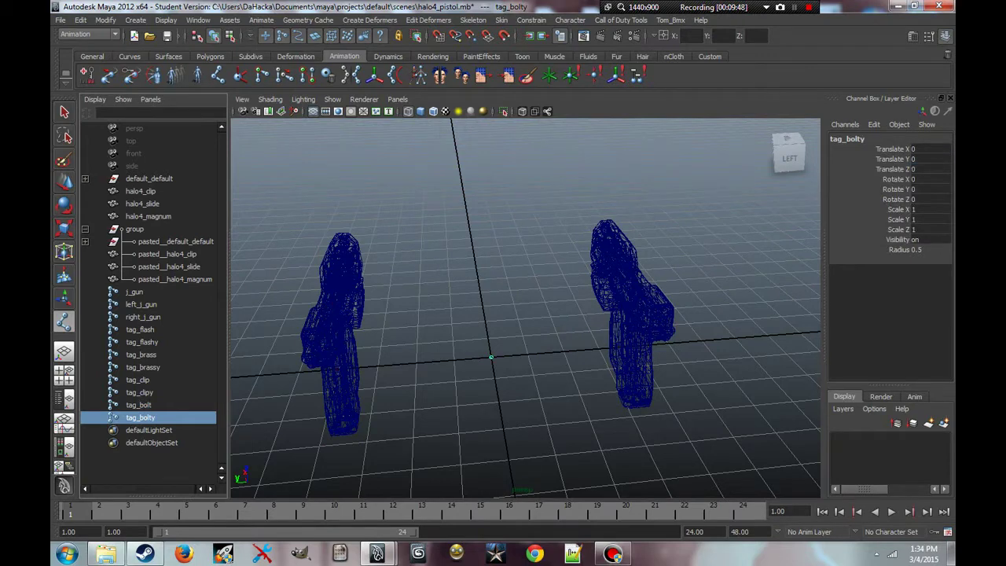
double_click(923, 158)
right_click(923, 159)
click(895, 217)
text(-20.655)
key(Return)
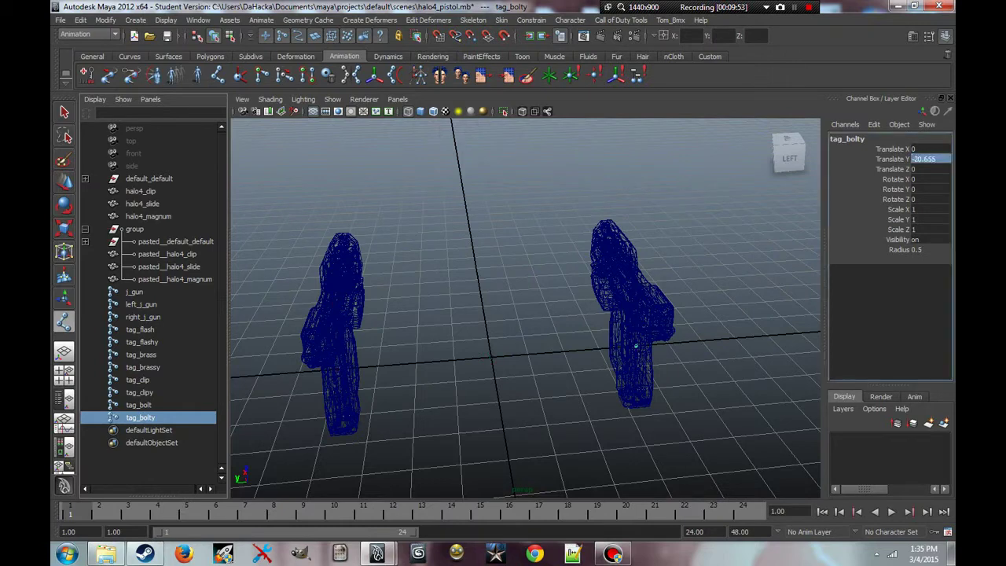
Copy tag_bolt's Translate Z value of 9.112 to tag_bolty, check its placement in the second pistol and deselect it.
click(138, 404)
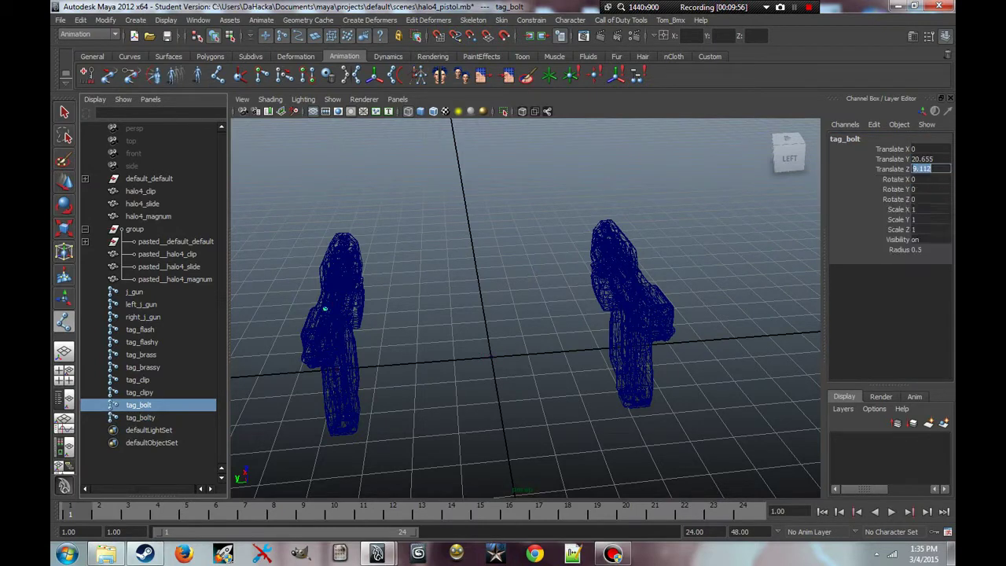
click(921, 169)
key(ctrl+c)
click(140, 417)
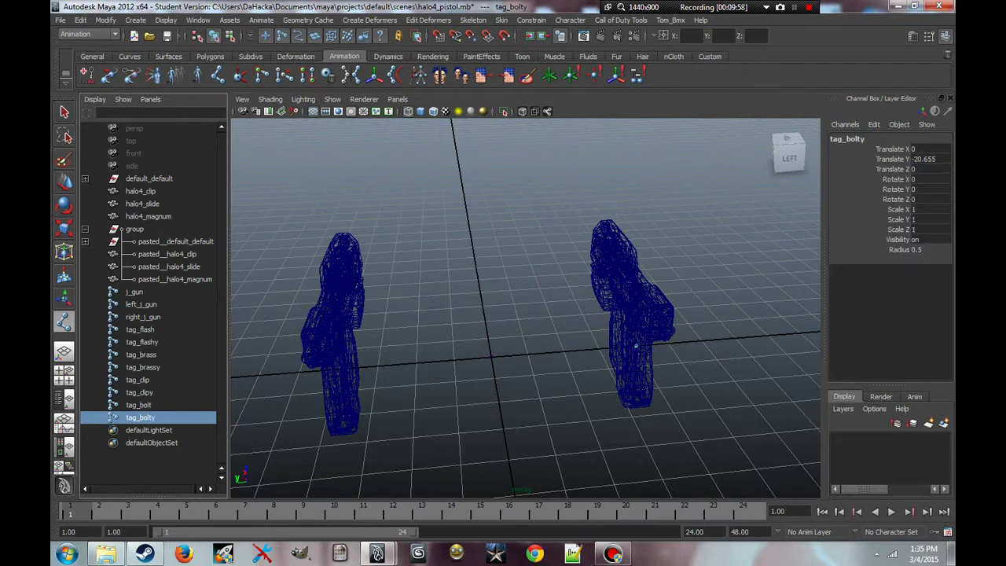
click(921, 169)
right_click(921, 169)
click(892, 201)
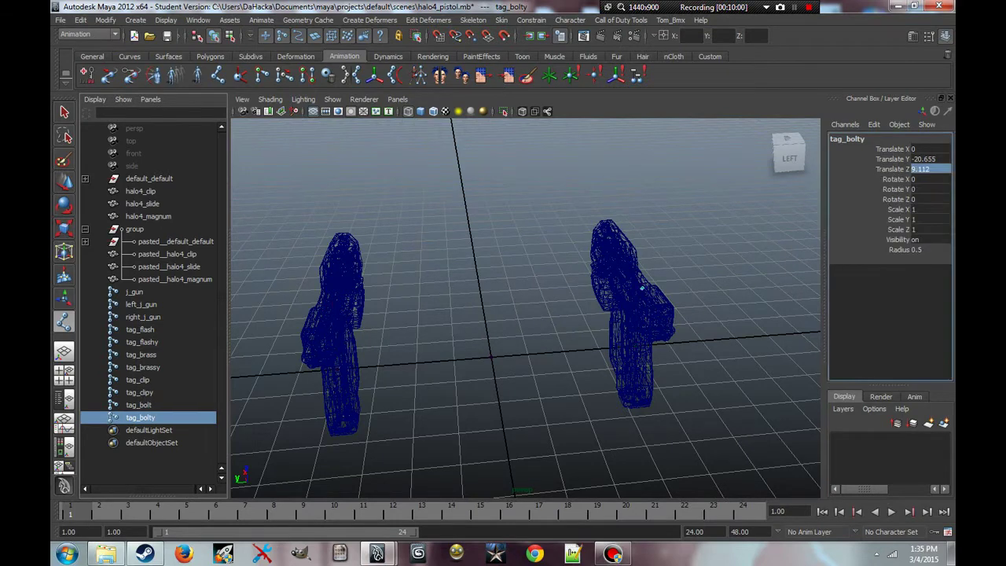
alt+drag(525, 306, 574, 310)
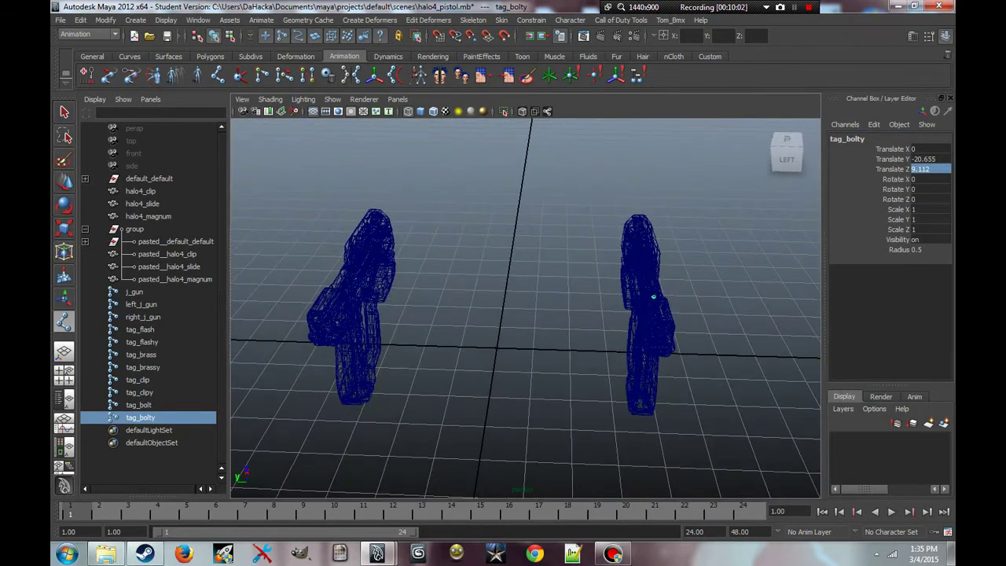
key(w)
click(785, 301)
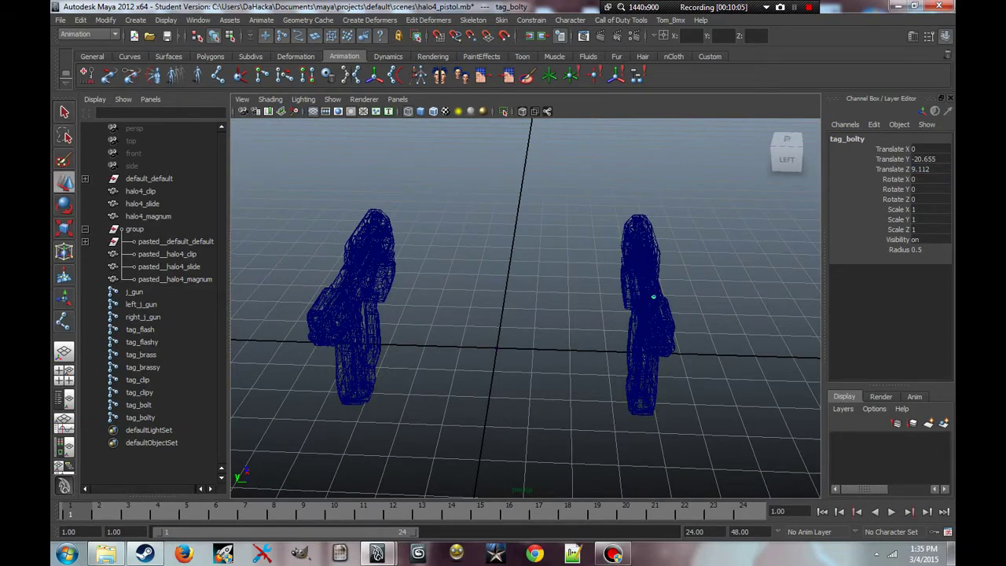
alt+drag(786, 301, 525, 250)
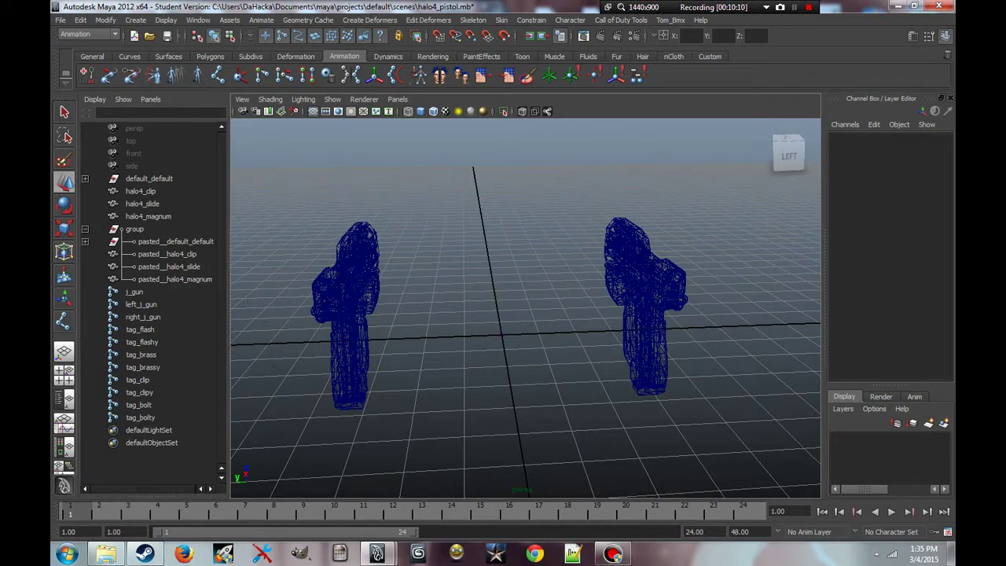
Parent the tag_flash and tag_brass joints under left_j_gun in the Outliner.
click(140, 329)
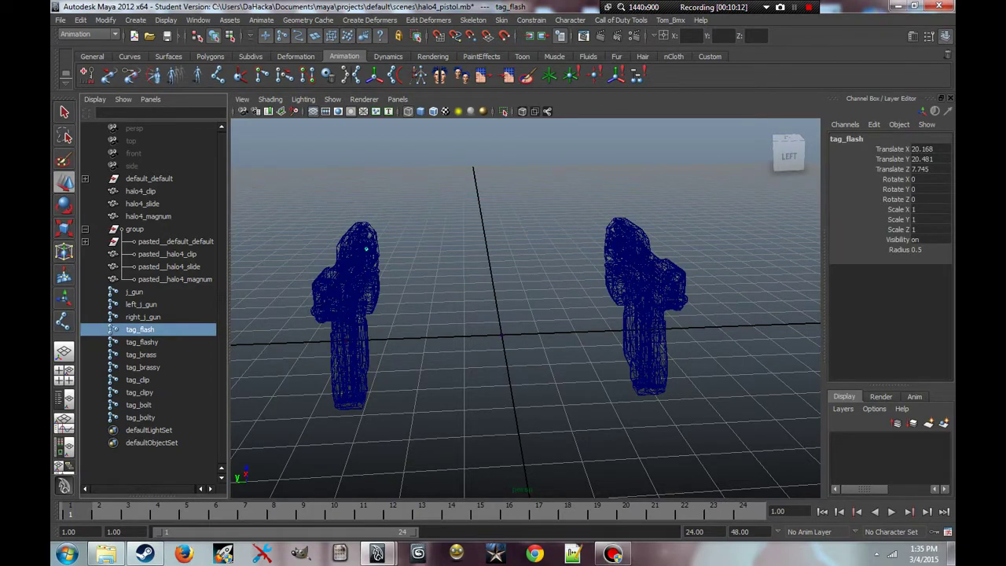
click(142, 304)
click(140, 329)
middle_drag(139, 330, 141, 304)
click(141, 330)
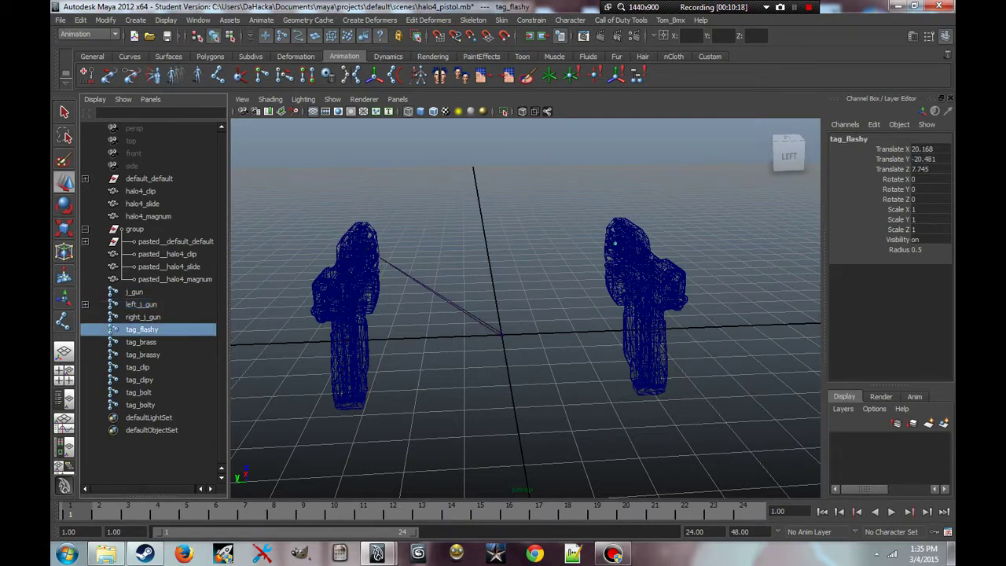
click(142, 341)
middle_drag(141, 342, 142, 304)
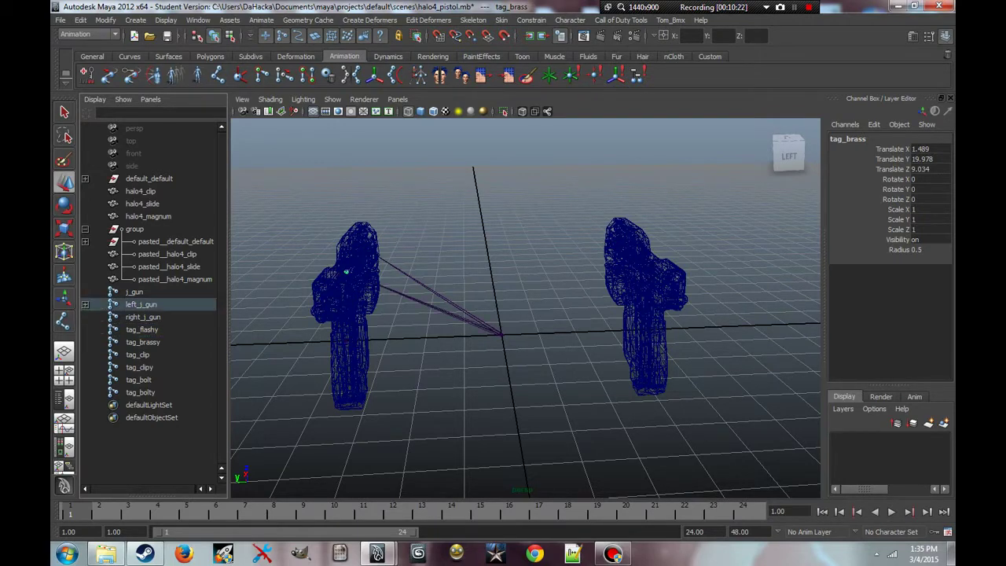
Parent the tag_clip and tag_bolt joints under left_j_gun in the Outliner.
click(141, 367)
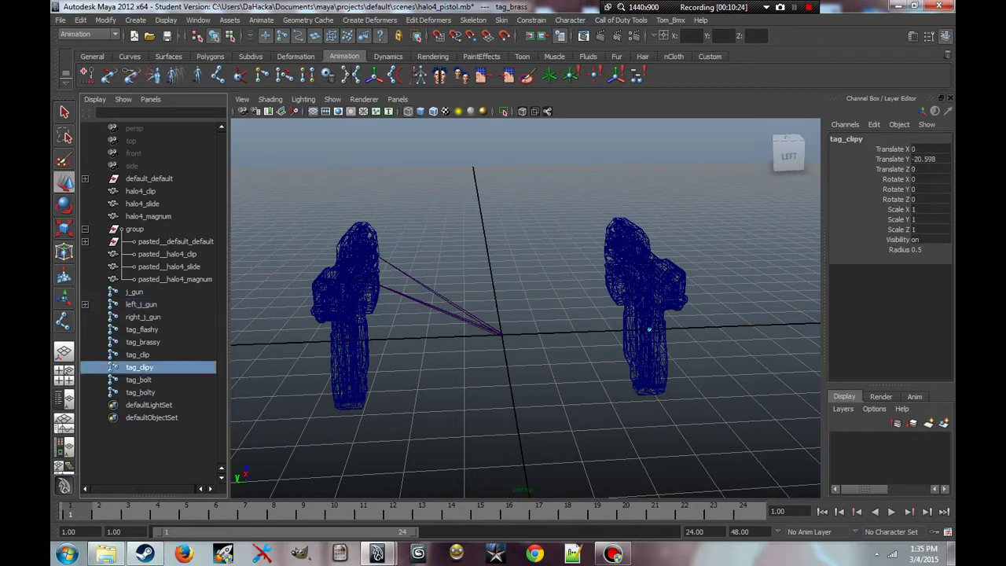
click(148, 355)
middle_drag(148, 355, 141, 304)
click(139, 367)
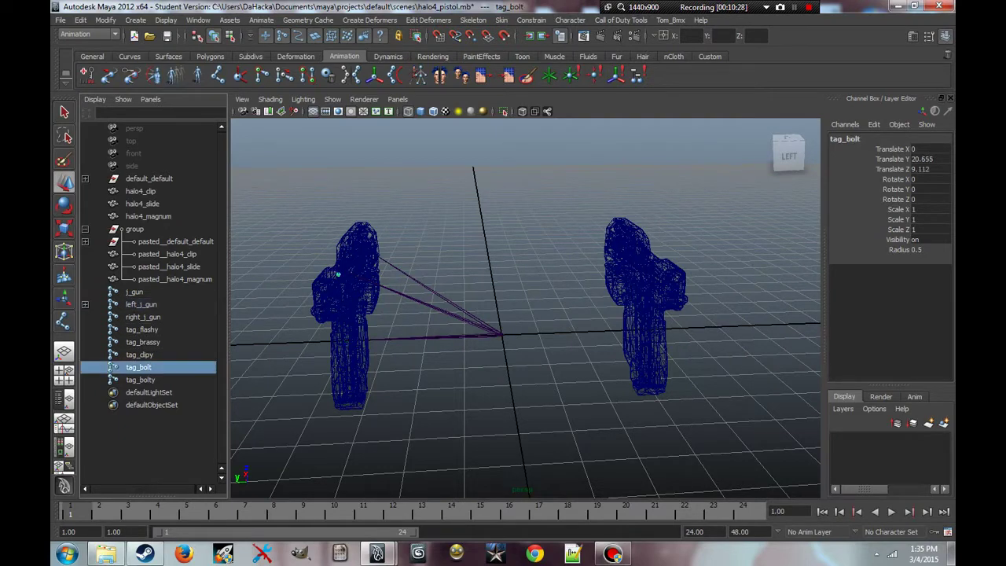
middle_drag(139, 367, 141, 304)
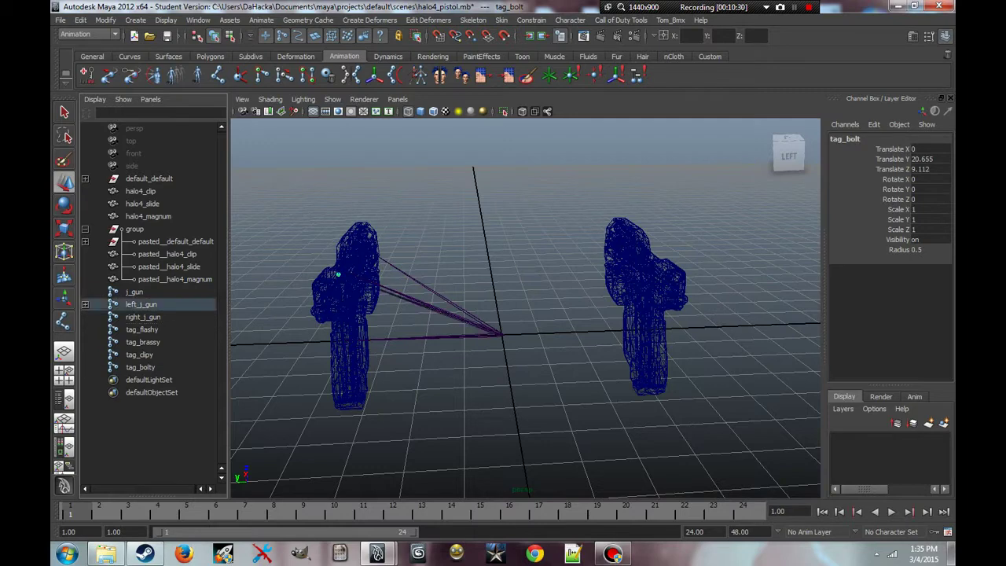
Parent tag_flashy, tag_brassy, tag_clipy and tag_bolty under right_j_gun and expand its hierarchy.
click(142, 316)
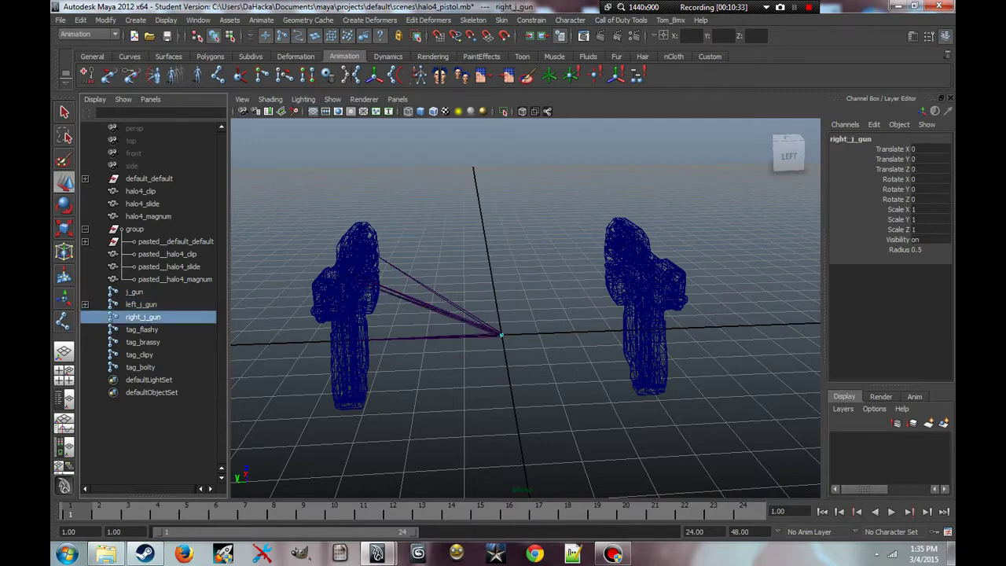
click(142, 329)
middle_drag(142, 329, 142, 317)
click(142, 329)
click(142, 329)
click(142, 329)
click(84, 316)
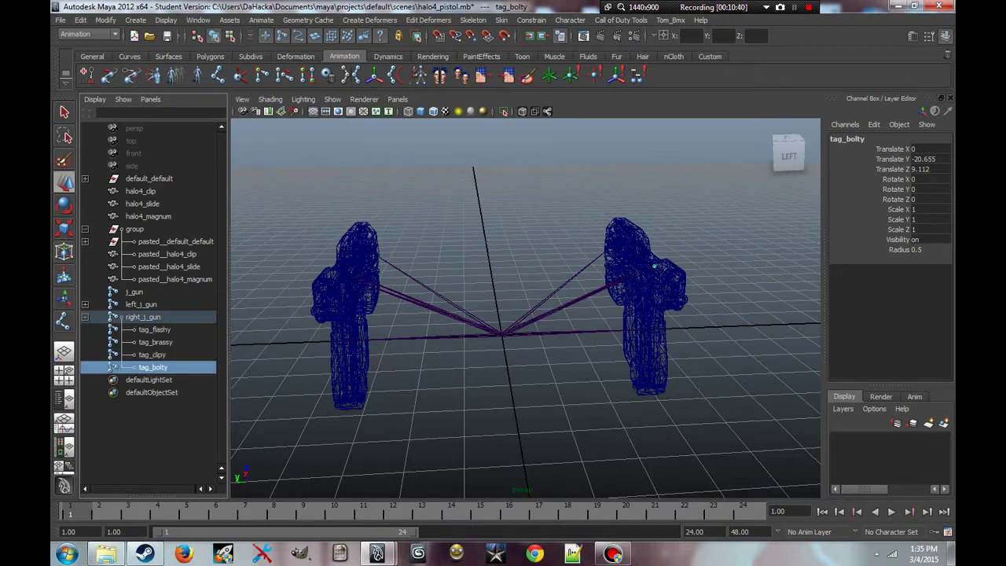
Examine each child tag under right_j_gun and left_j_gun for correct placement in its pistol, and collapse both hierarchies.
click(142, 317)
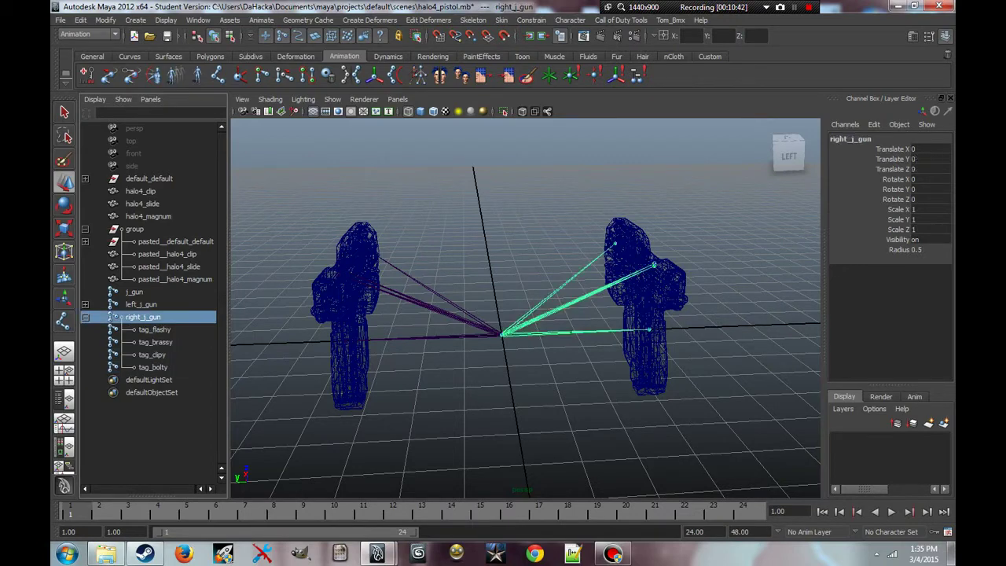
click(154, 329)
click(155, 342)
click(152, 354)
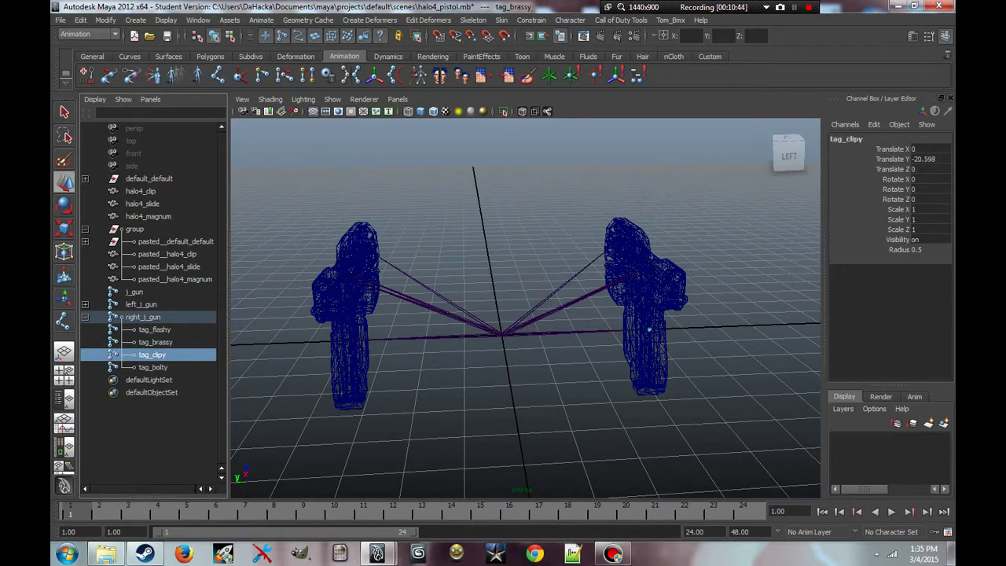
click(153, 366)
click(85, 304)
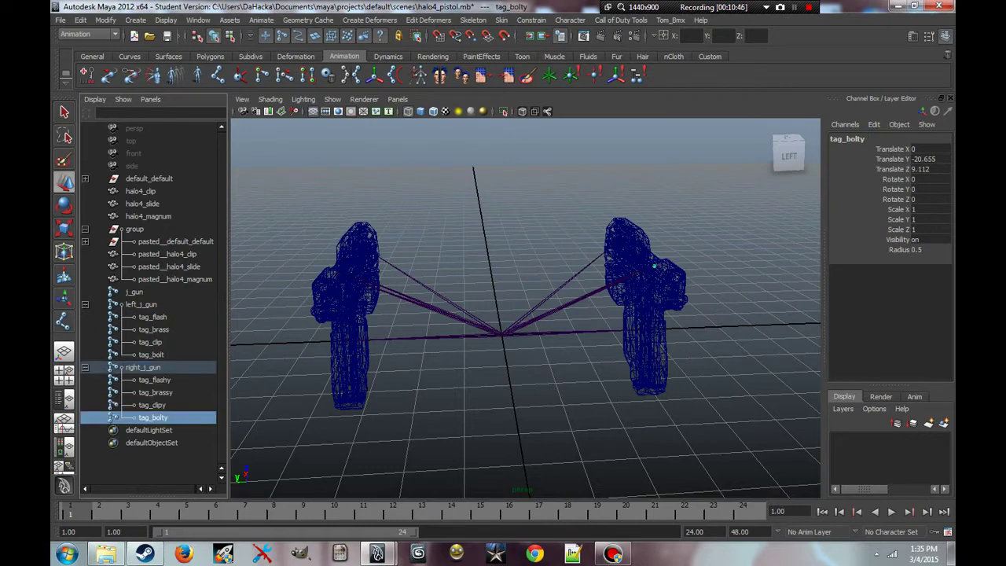
click(142, 304)
click(152, 317)
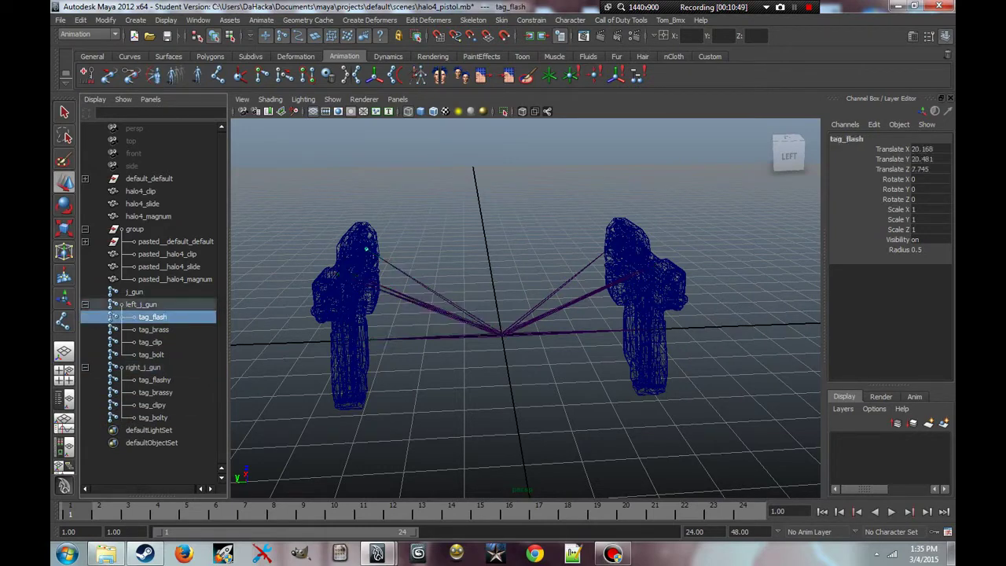
click(154, 329)
click(150, 342)
click(151, 354)
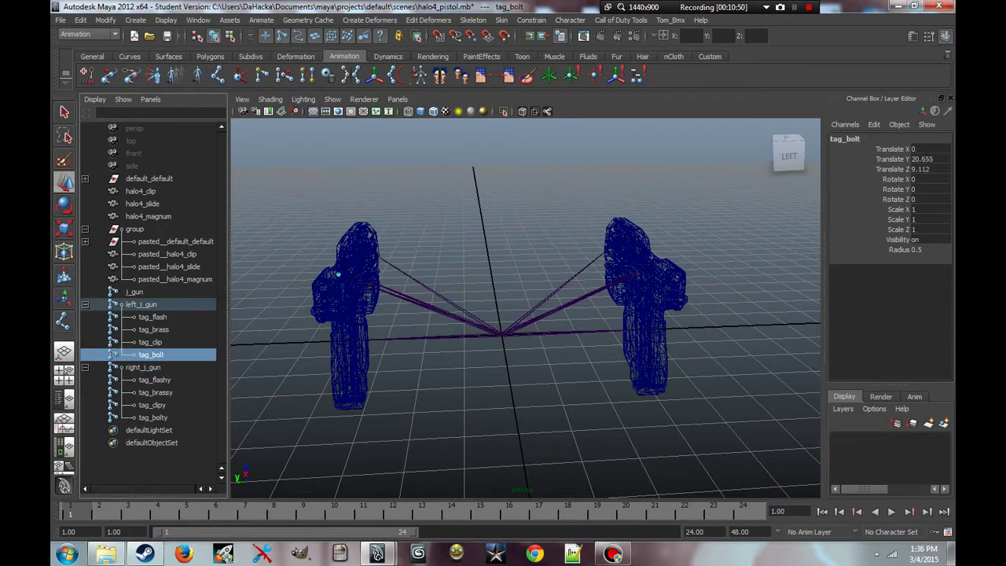
click(85, 367)
click(85, 304)
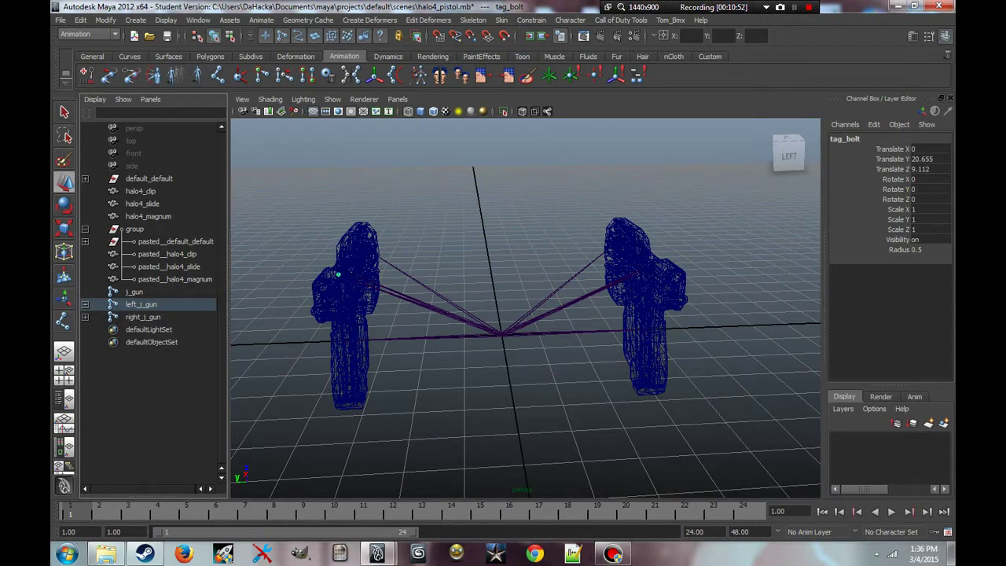
Parent left_j_gun and right_j_gun under j_gun, expand the full joint hierarchy and clear the selection.
click(142, 304)
middle_drag(142, 304, 133, 292)
click(142, 304)
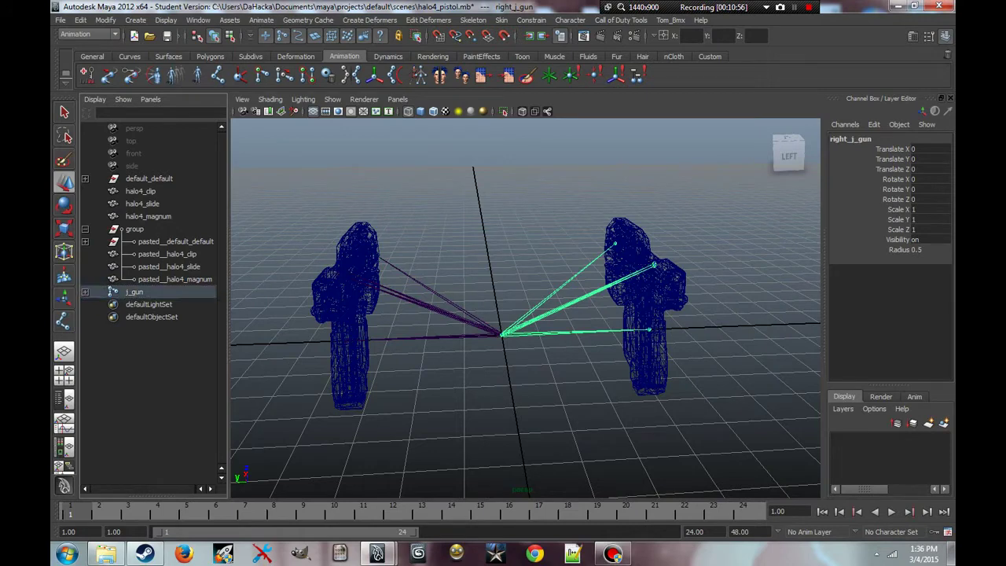
click(84, 292)
click(85, 304)
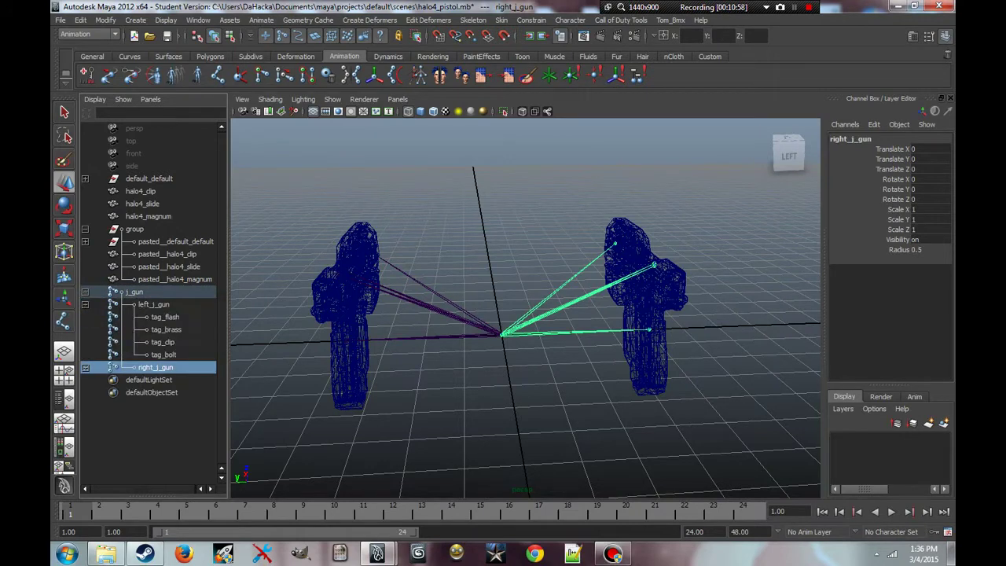
click(85, 367)
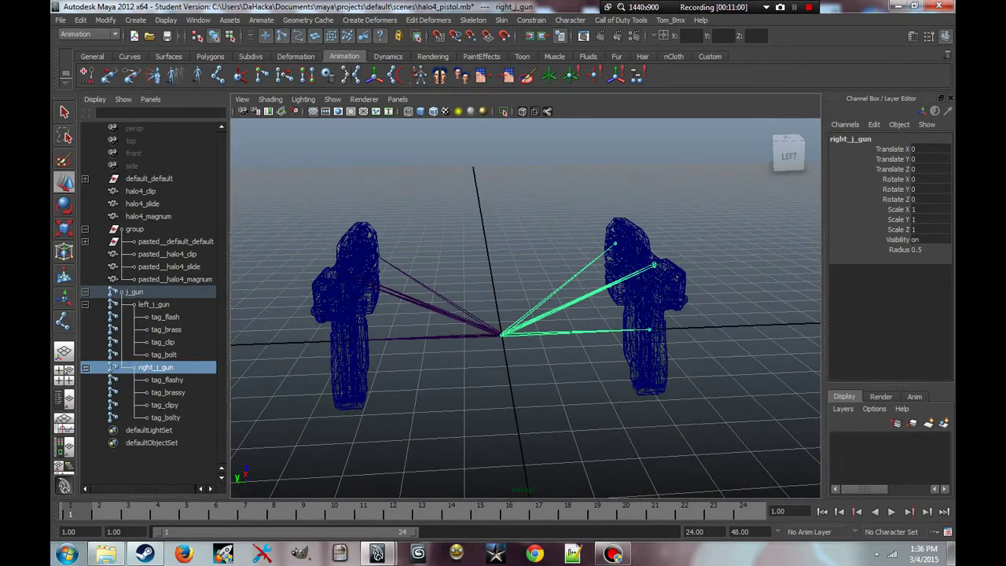
scroll(525, 334, down, 2)
key(Escape)
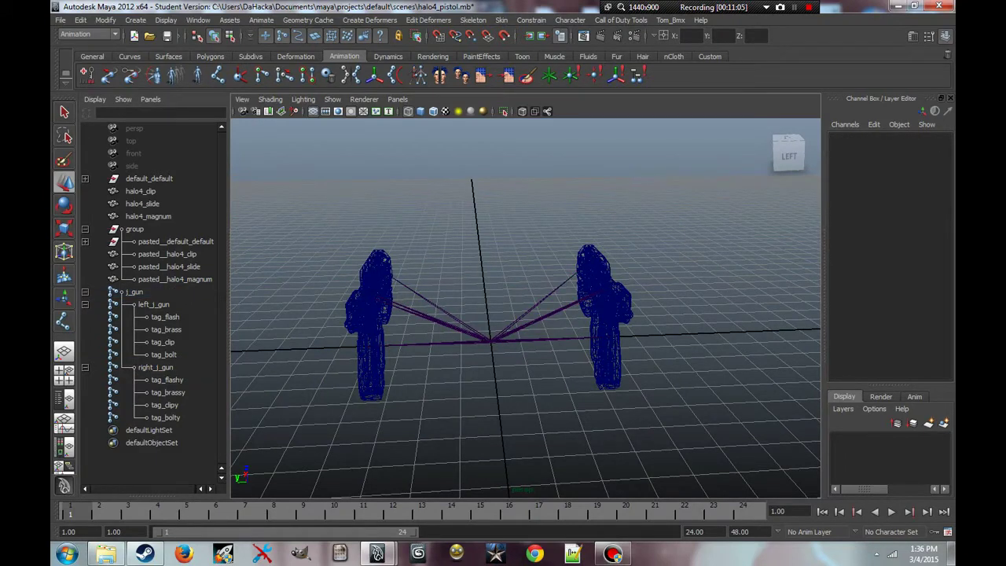
click(163, 342)
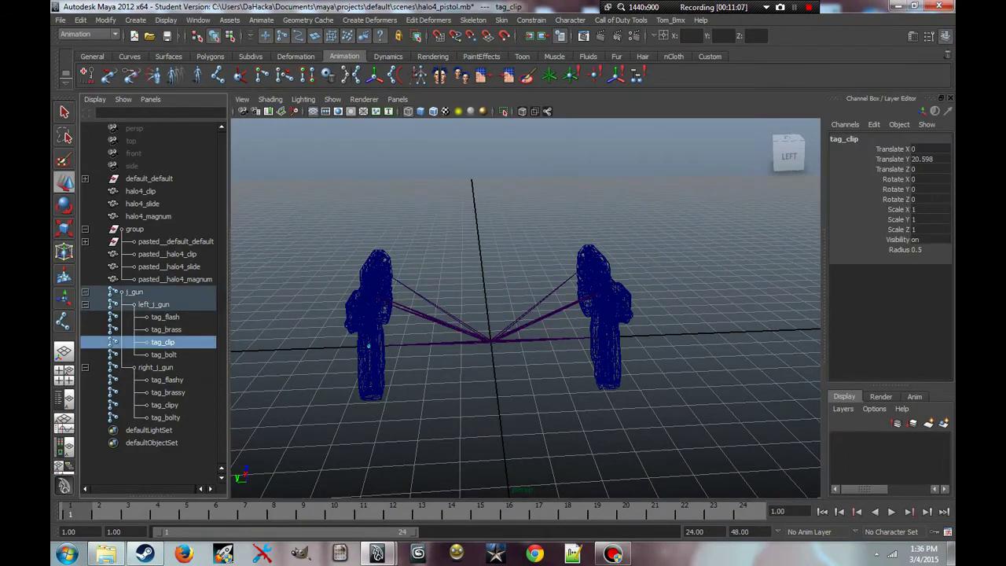
scroll(525, 306, up, 1)
alt+drag(525, 306, 550, 307)
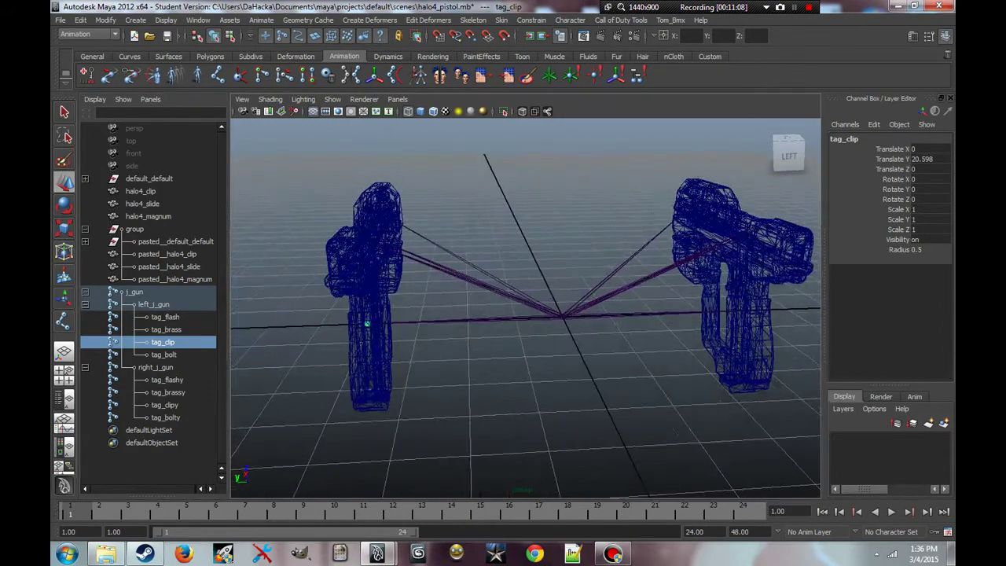
scroll(525, 306, up, 3)
click(410, 314)
key(Escape)
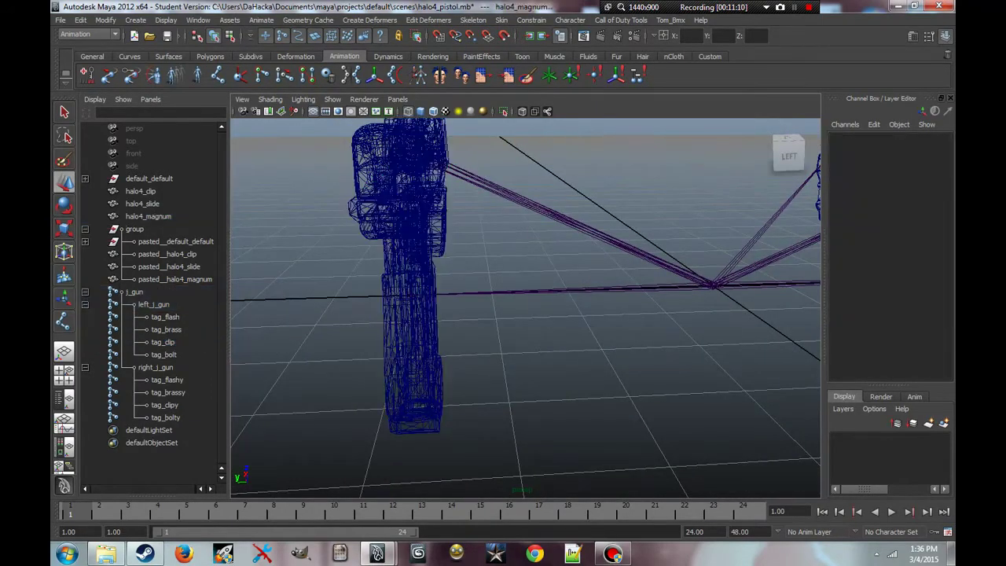
Smooth-bind the halo4_clip mesh to the tag_clip joint, with binding to selected joints and the closest-in-hierarchy method.
click(163, 342)
scroll(525, 307, down, 5)
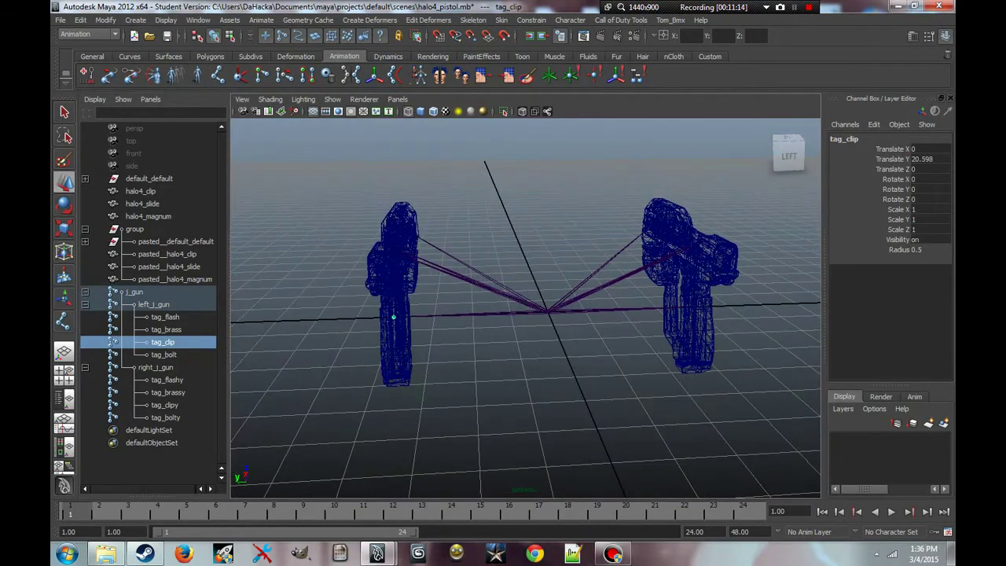
shift+click(395, 337)
alt+drag(395, 338, 343, 334)
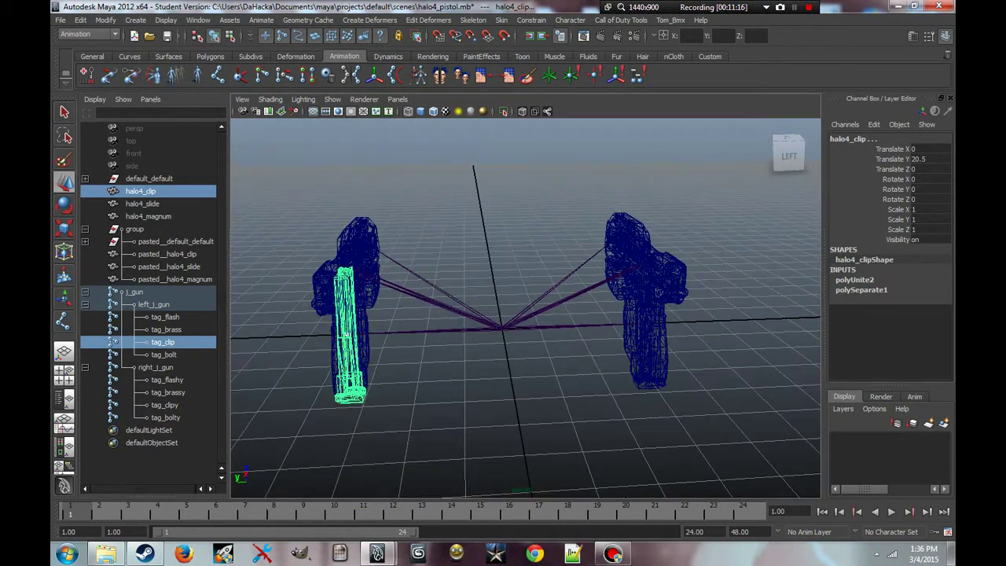
click(500, 20)
mouse_move(527, 39)
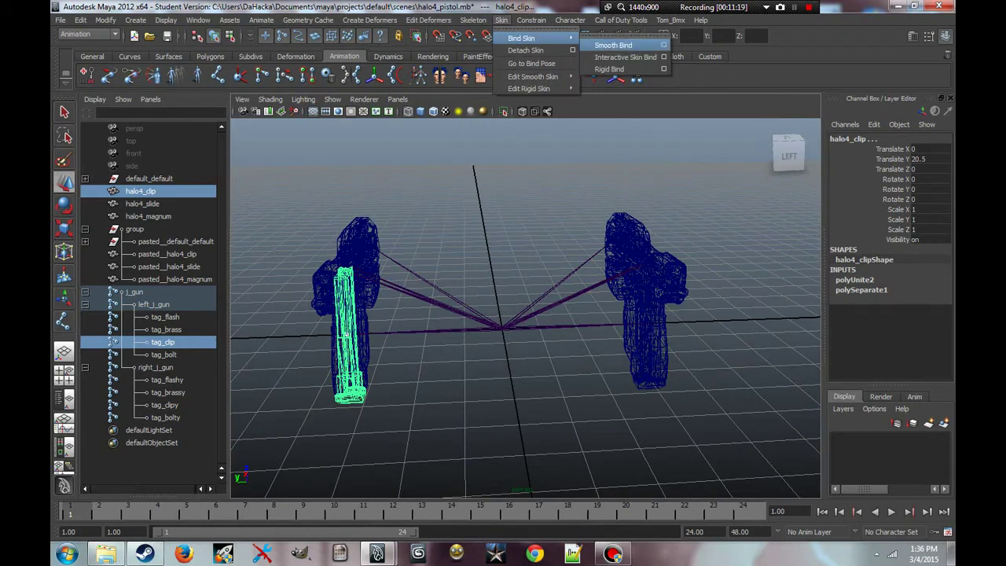
click(666, 43)
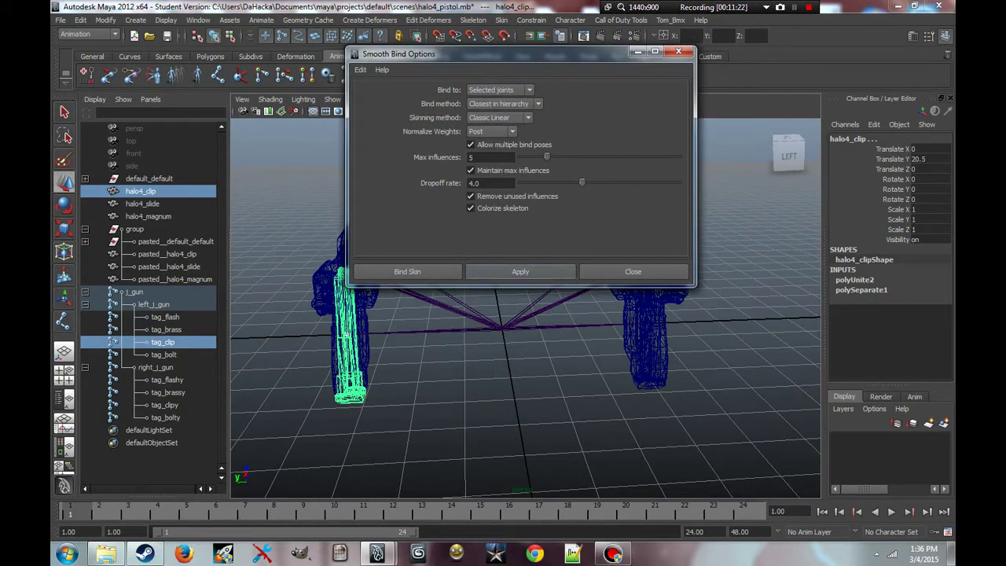
click(407, 271)
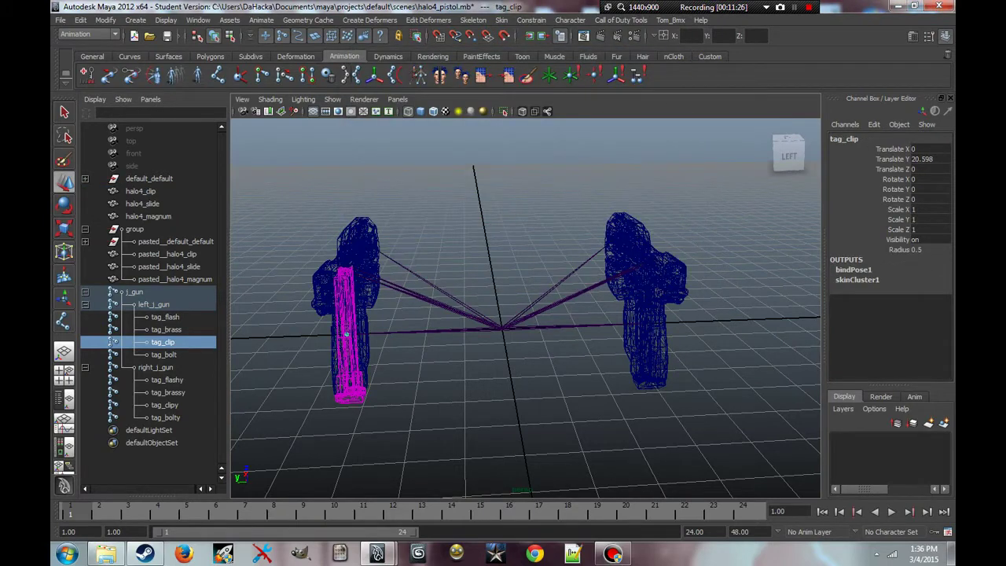
Smooth-bind the halo4_slide mesh to the tag_bolt joint.
click(164, 354)
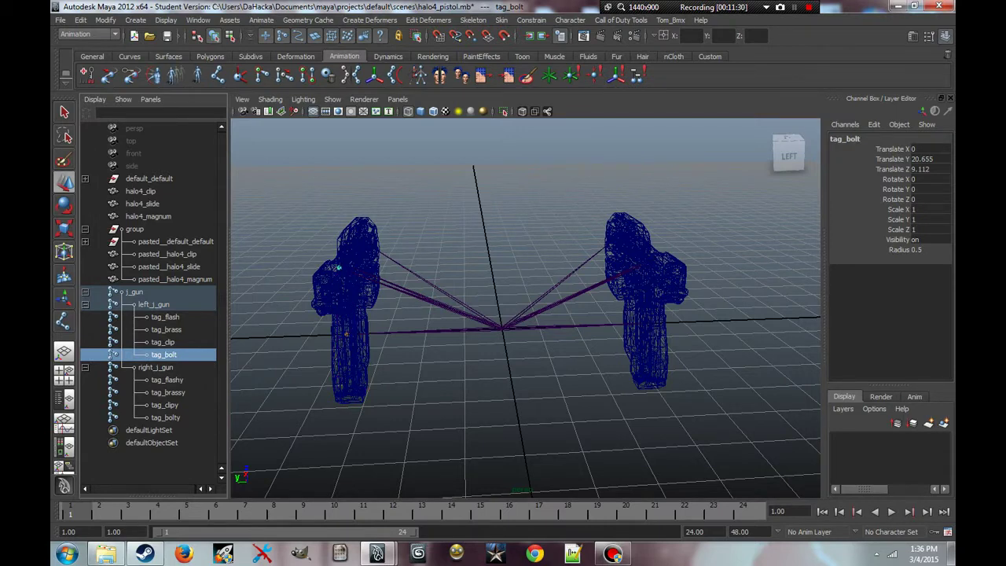
ctrl+click(142, 203)
scroll(525, 315, down, 2)
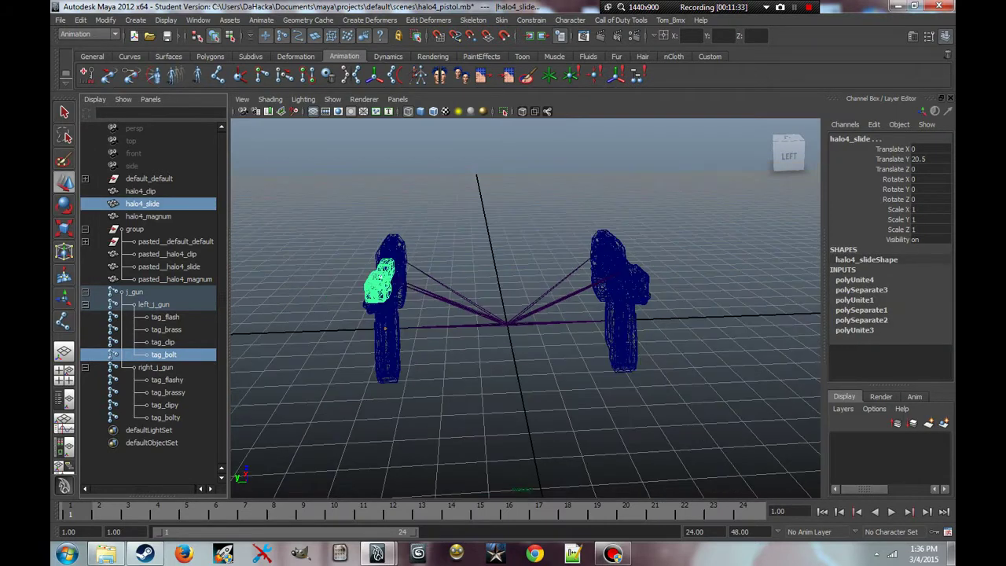
click(501, 20)
mouse_move(521, 37)
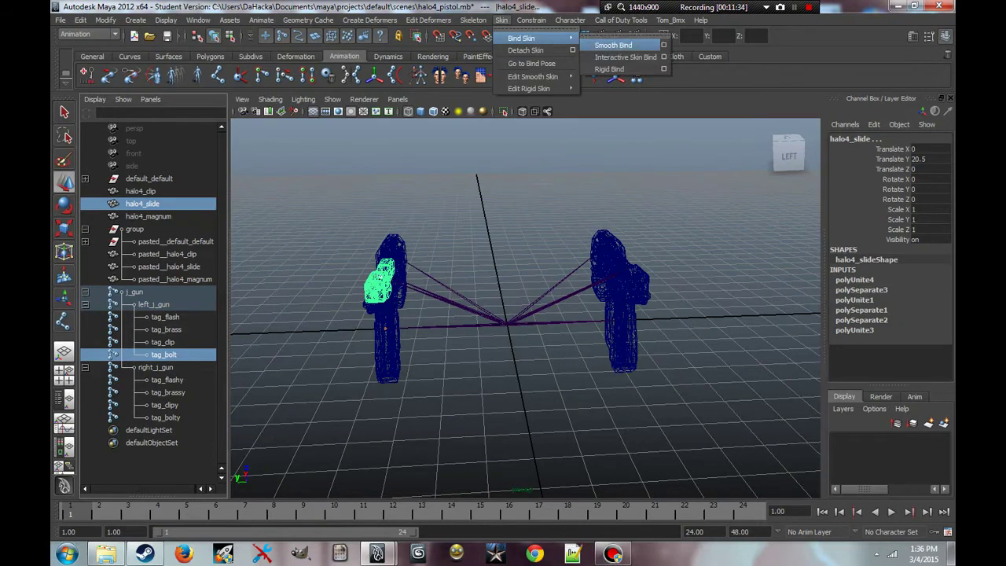
click(613, 45)
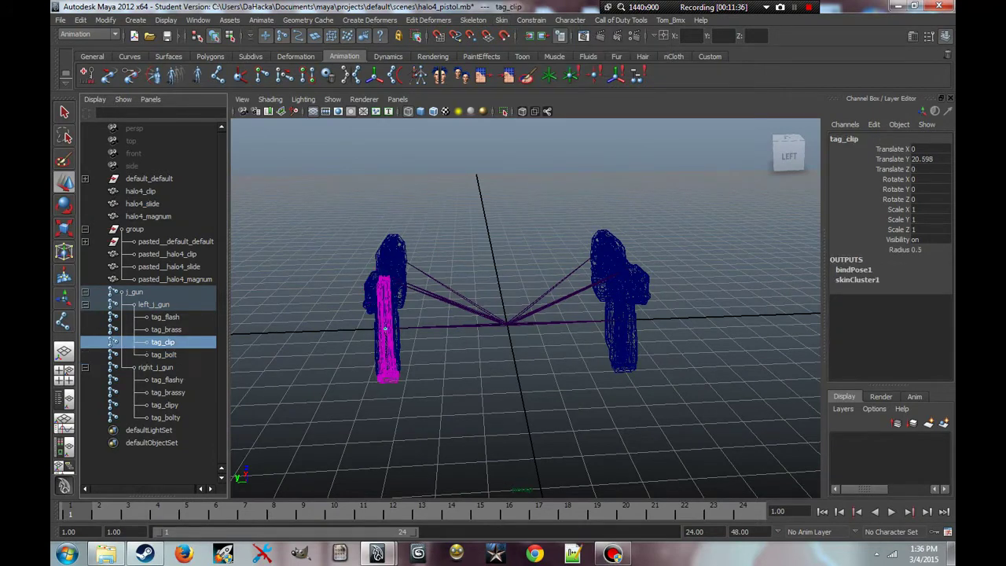
Smooth-bind the second pistol's pasted__halo4_clip mesh to the tag_clipy joint.
click(164, 405)
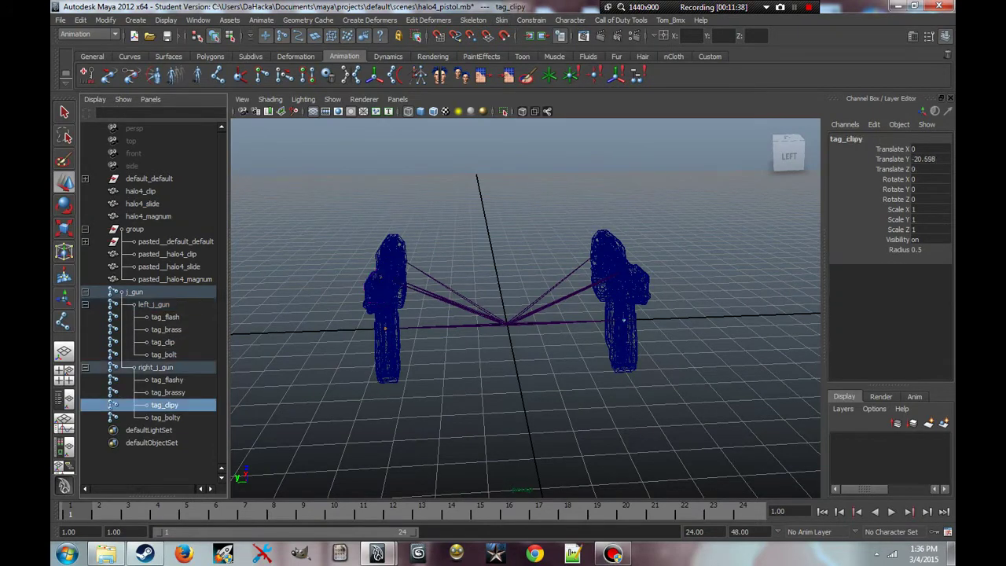
ctrl+click(166, 254)
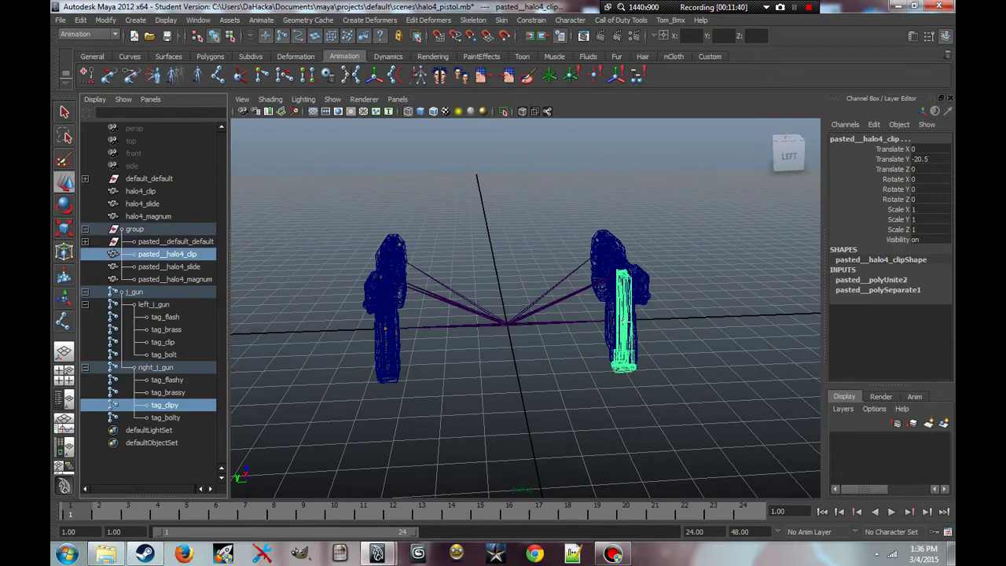
click(500, 19)
mouse_move(520, 38)
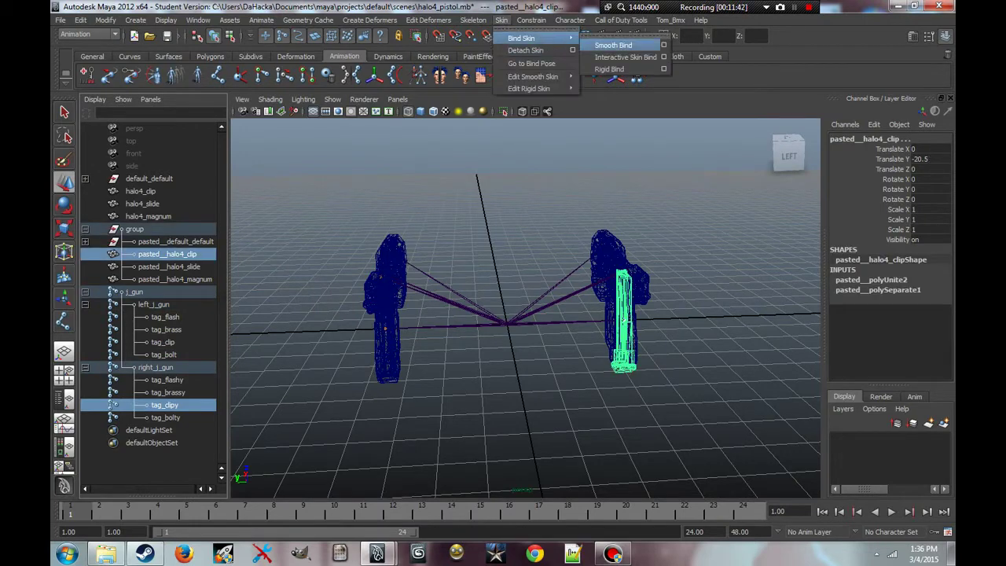
click(613, 45)
Smooth-bind the pasted__halo4_slide mesh to tag_bolty and check the meshes bound to the clip and bolt joints.
click(165, 417)
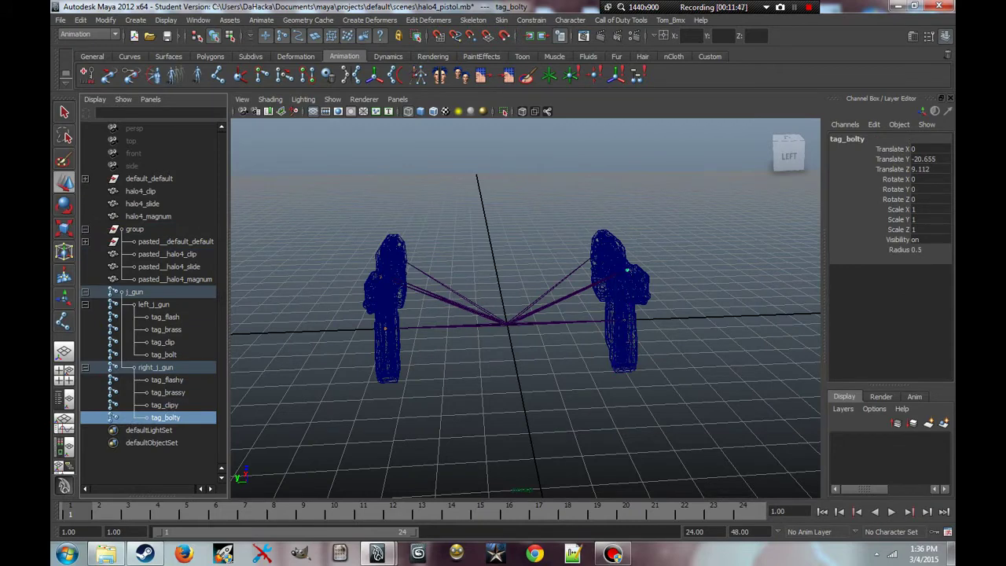
shift+click(627, 271)
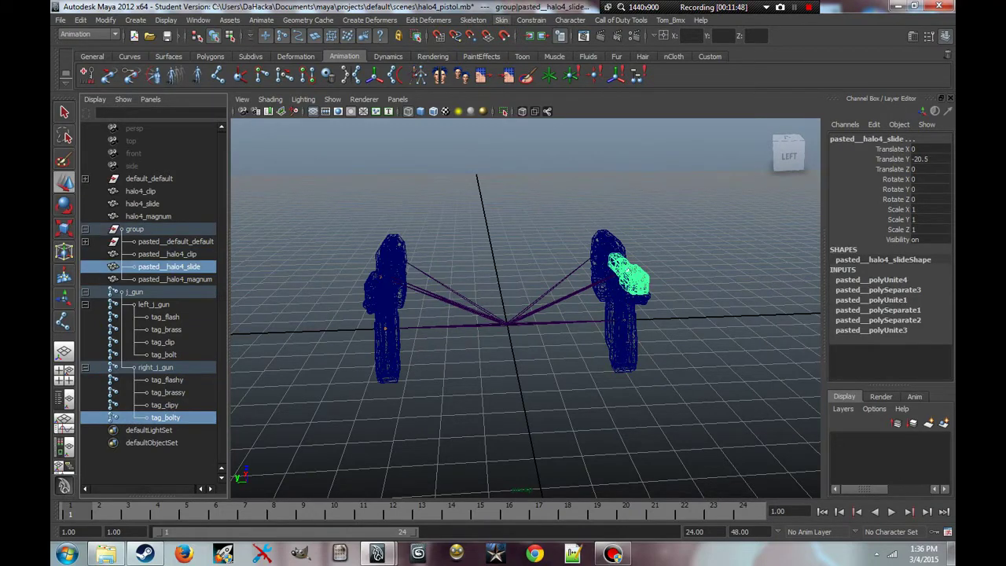
click(500, 19)
mouse_move(522, 38)
click(613, 38)
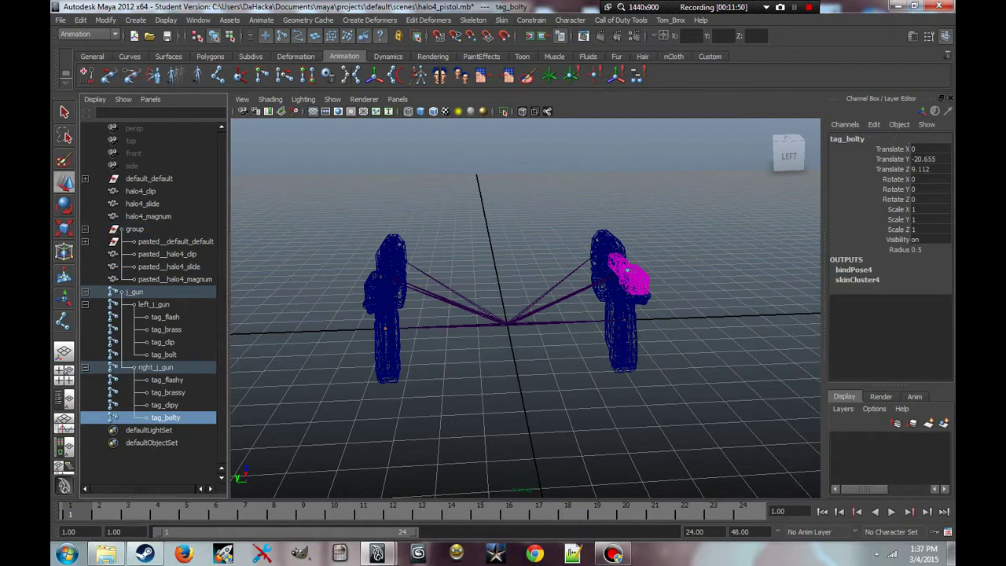
click(164, 404)
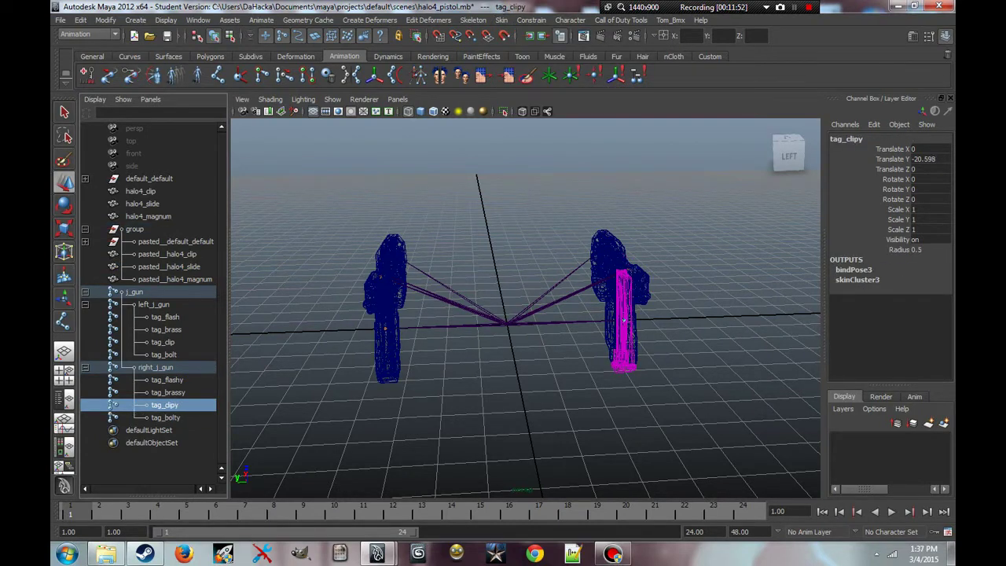
click(165, 417)
click(164, 354)
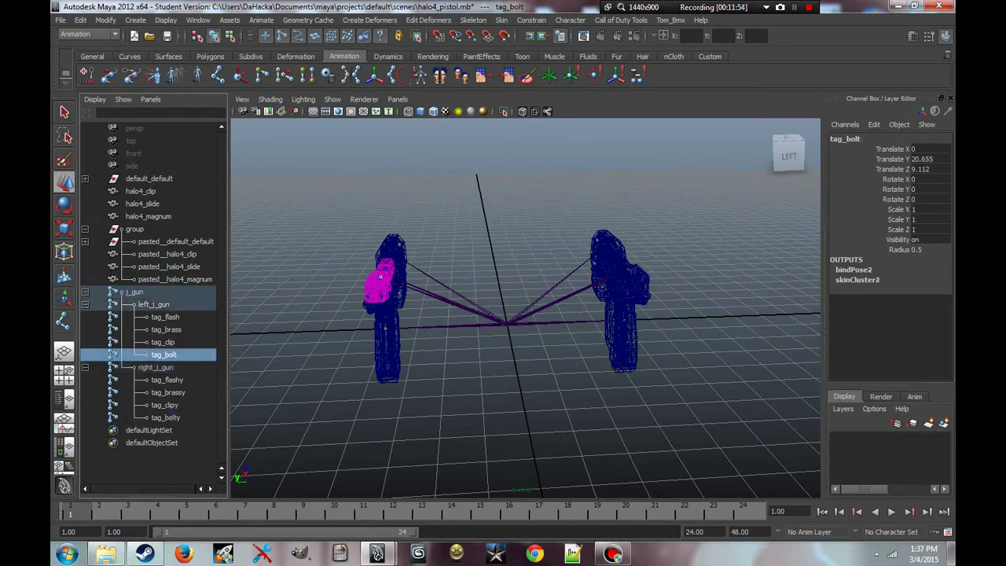
Select tag_clip and the root j_gun joint to check which pistol meshes are bound in the hierarchy.
click(163, 342)
click(133, 291)
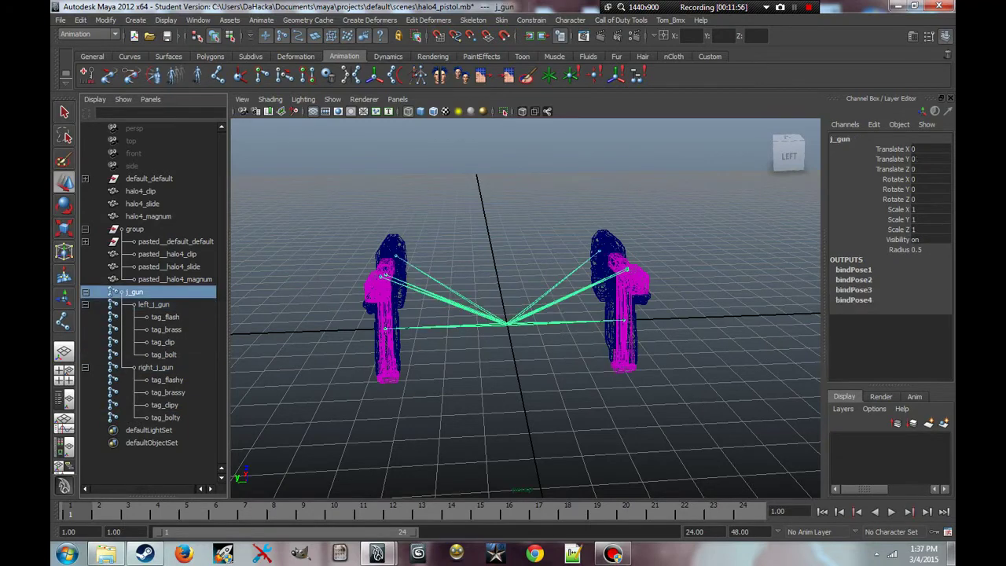
click(526, 440)
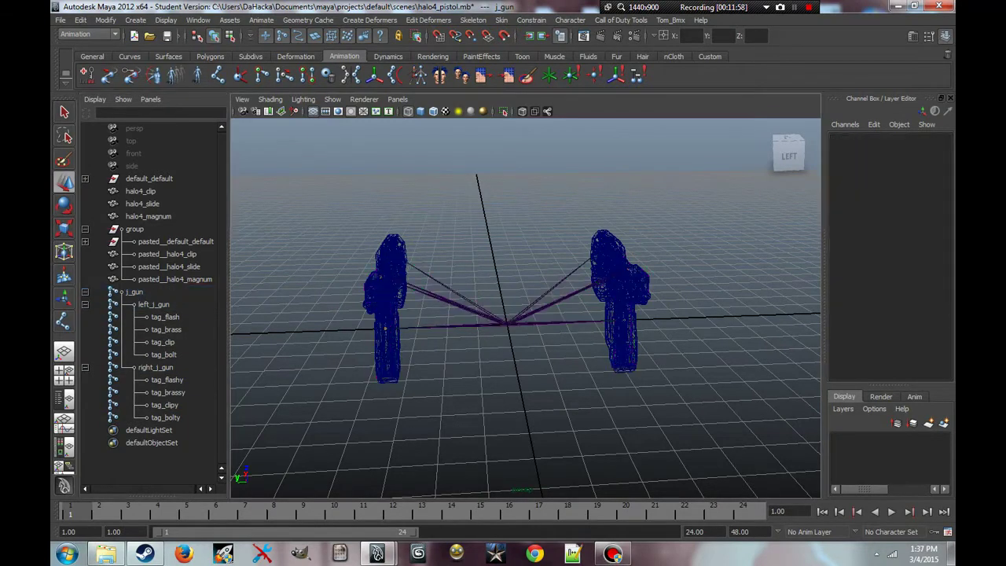
scroll(525, 315, up, 3)
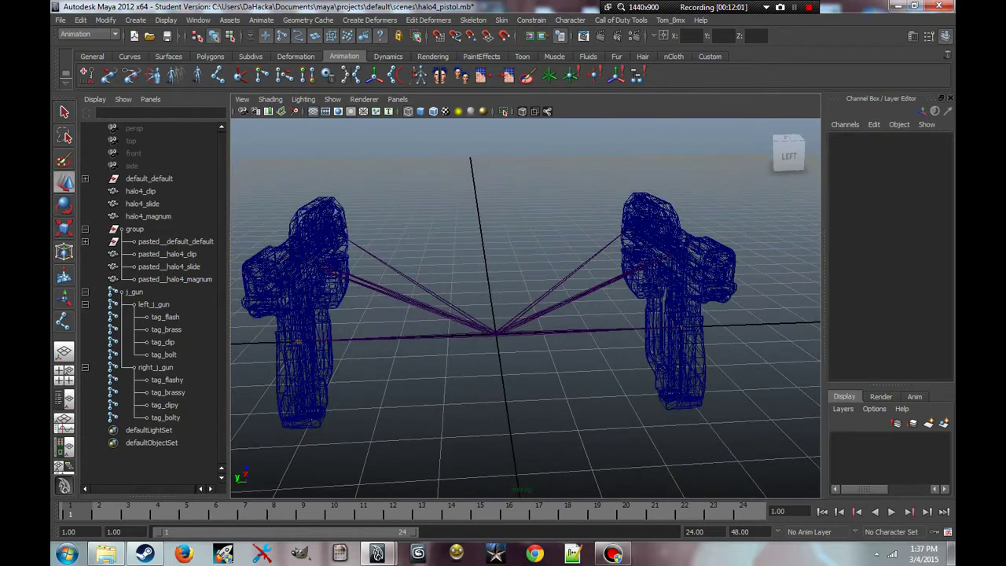
scroll(525, 315, down, 2)
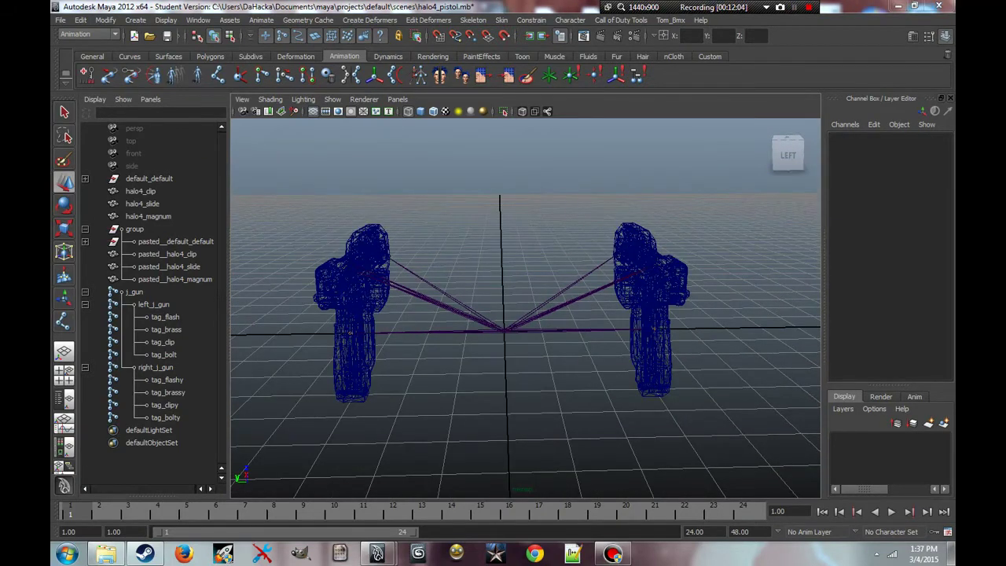
scroll(526, 347, down, 3)
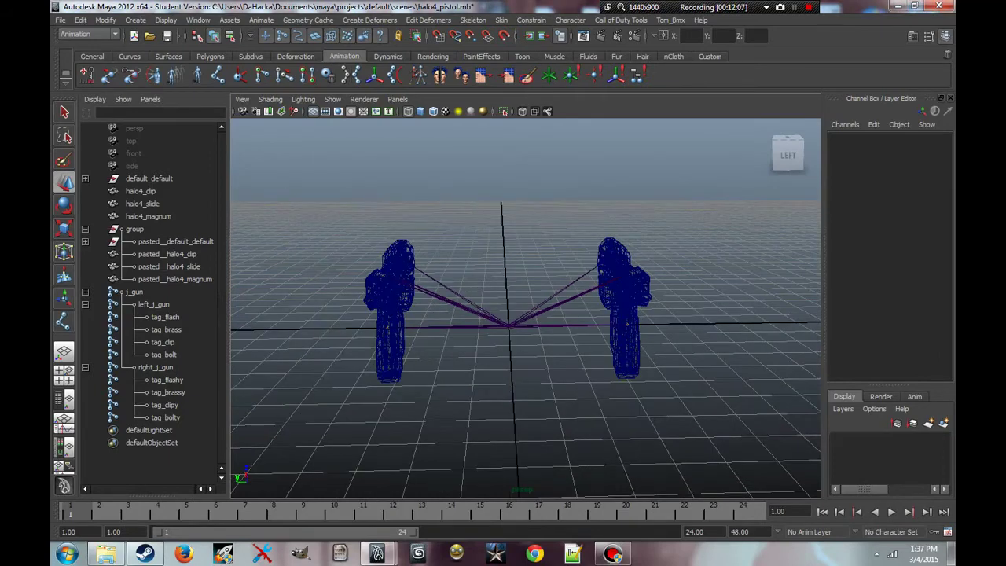
Smooth-bind the second pistol's pasted__halo4_magnum body mesh to the right_j_gun joint.
click(155, 367)
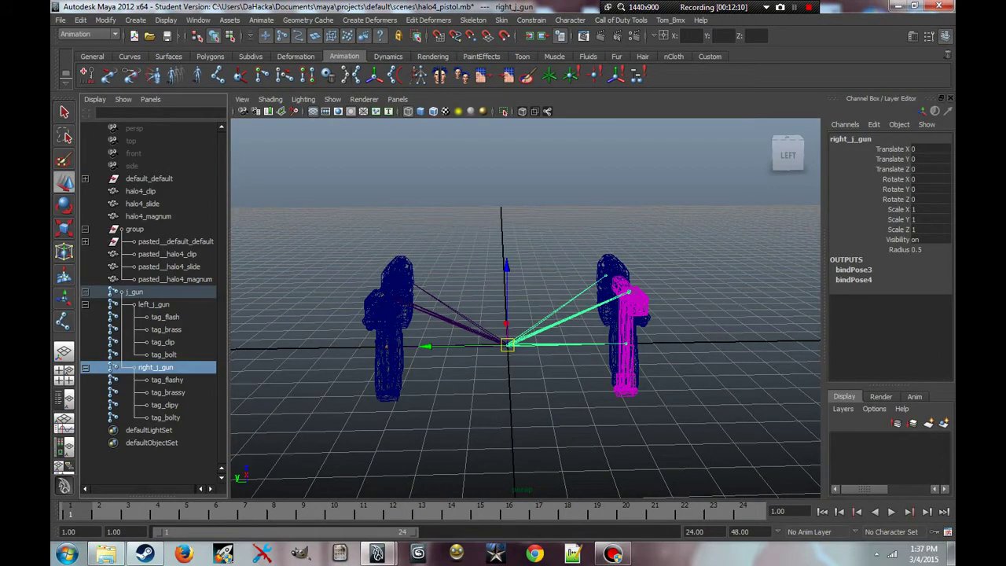
ctrl+click(175, 279)
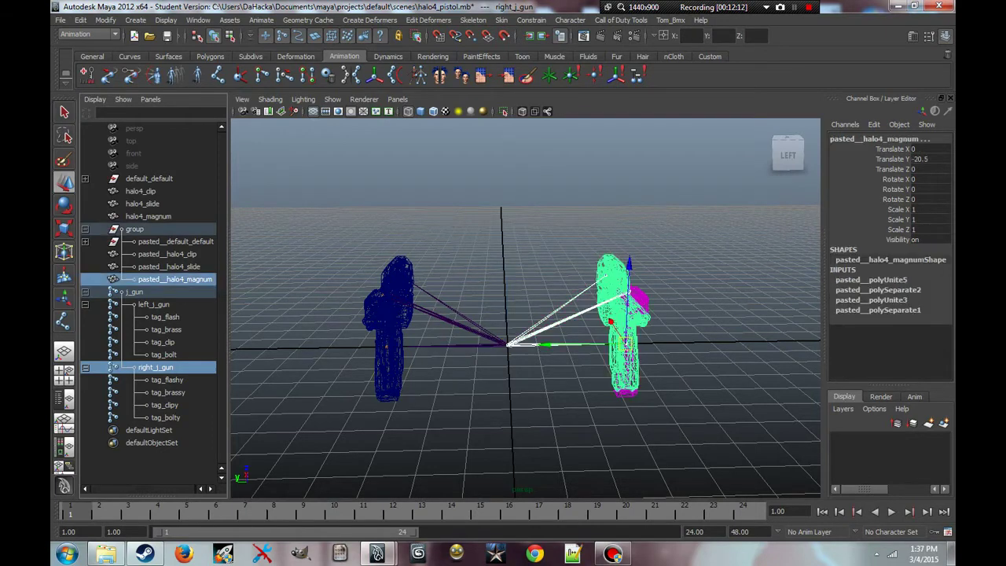
click(500, 20)
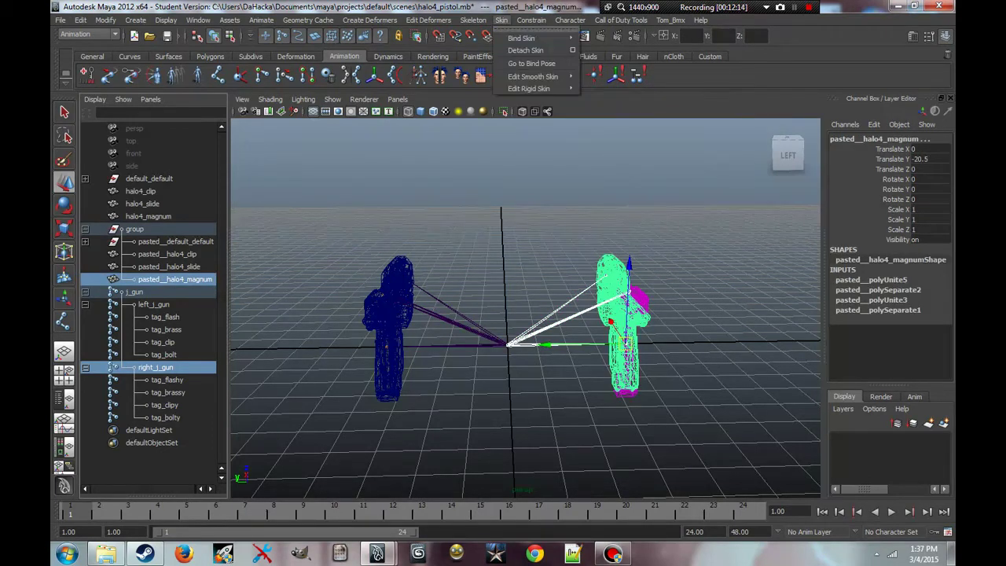
mouse_move(522, 37)
click(613, 45)
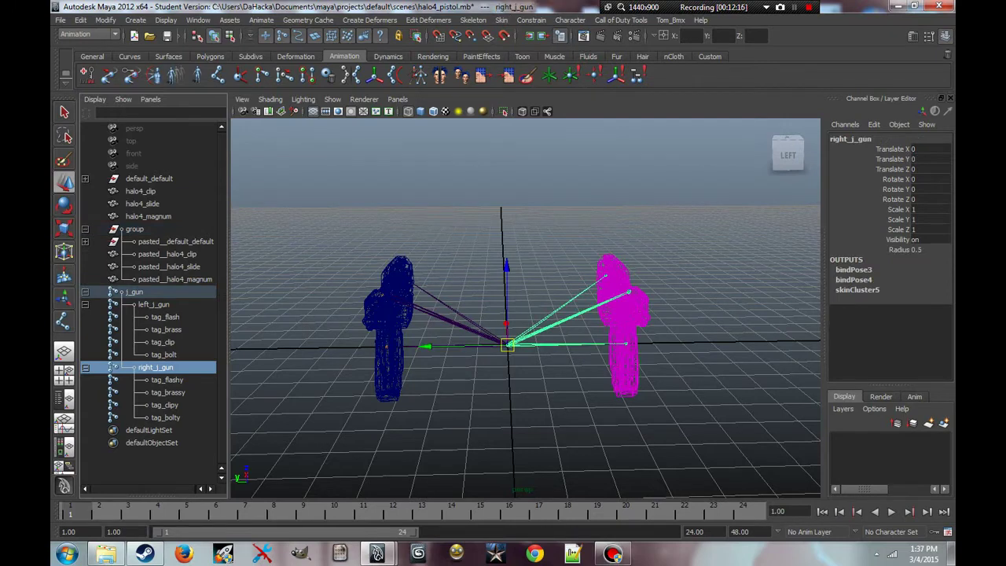
Smooth-bind the halo4_magnum body mesh to the left_j_gun joint.
click(154, 304)
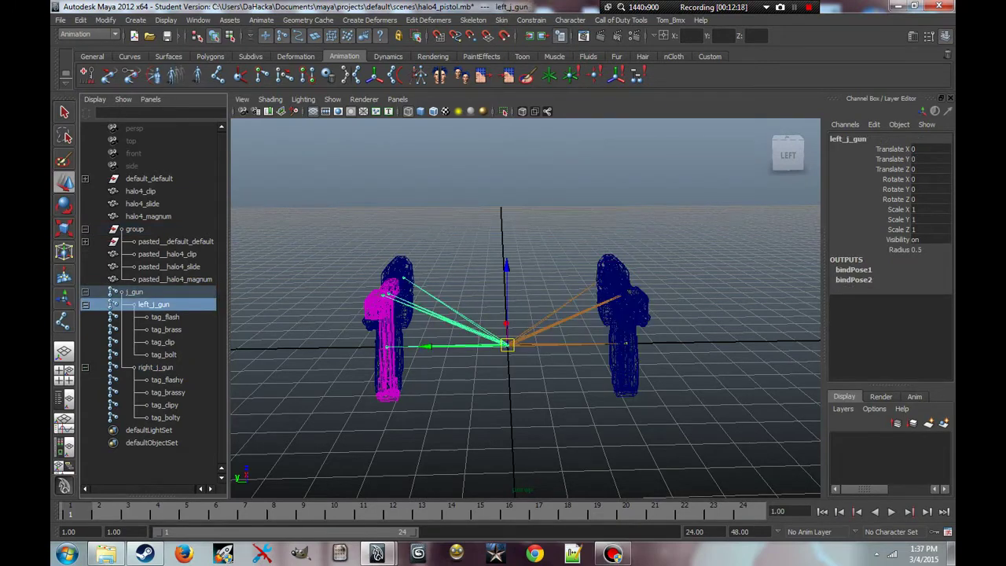
ctrl+click(148, 216)
click(501, 20)
mouse_move(523, 38)
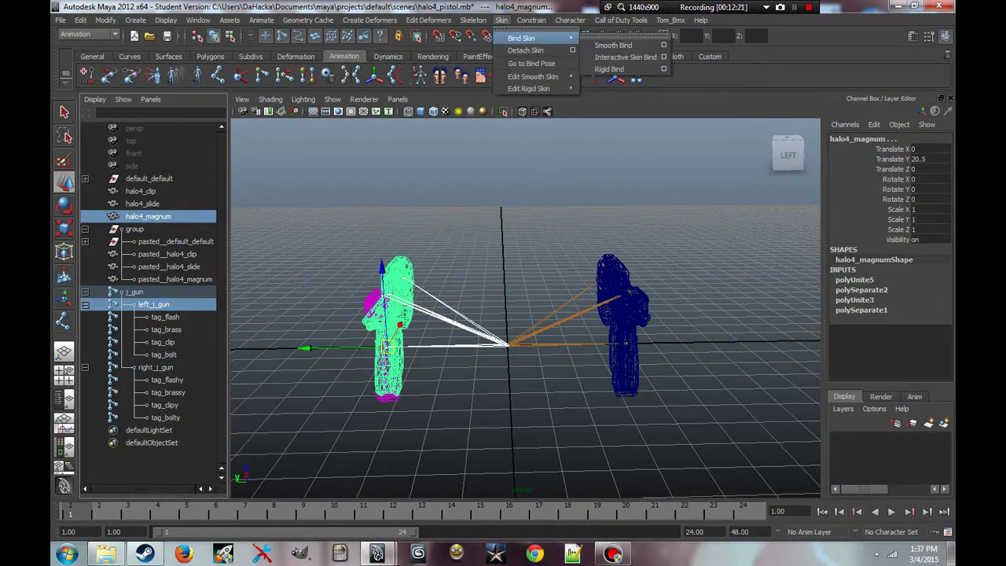
click(613, 44)
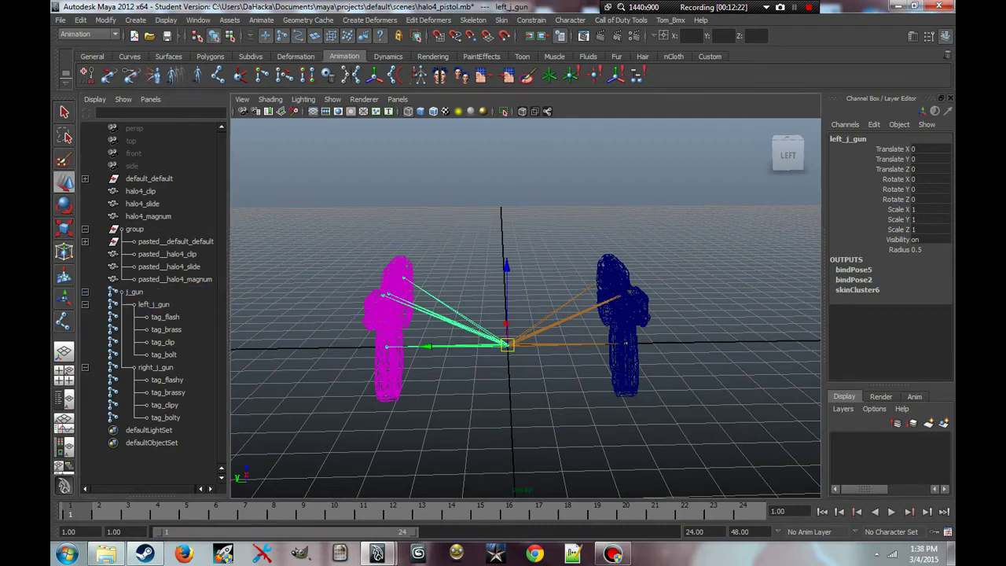
Test the rig by moving the root j_gun joint upward, reset its X, Y and Z translation to 0, and deselect it.
click(133, 291)
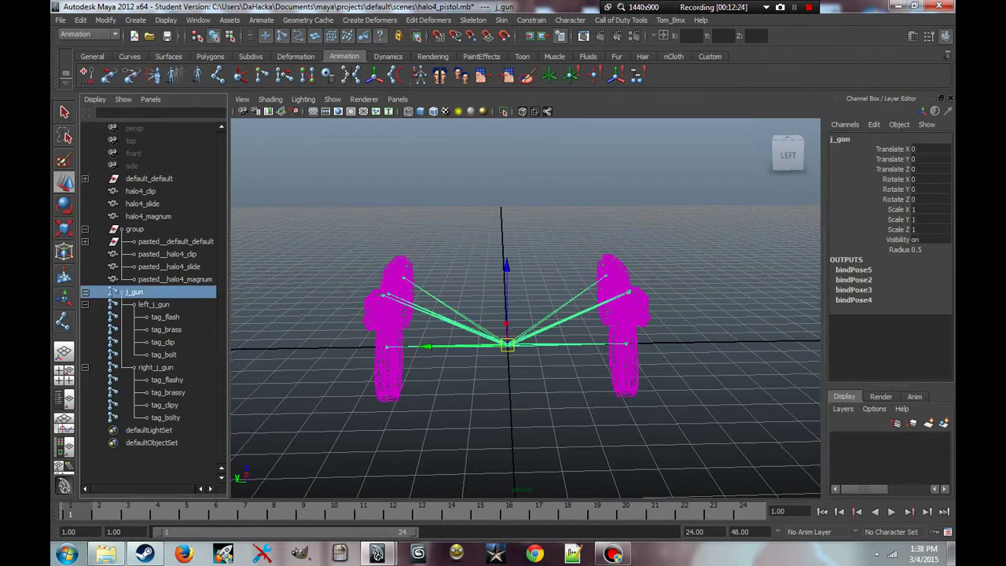
drag(507, 344, 504, 180)
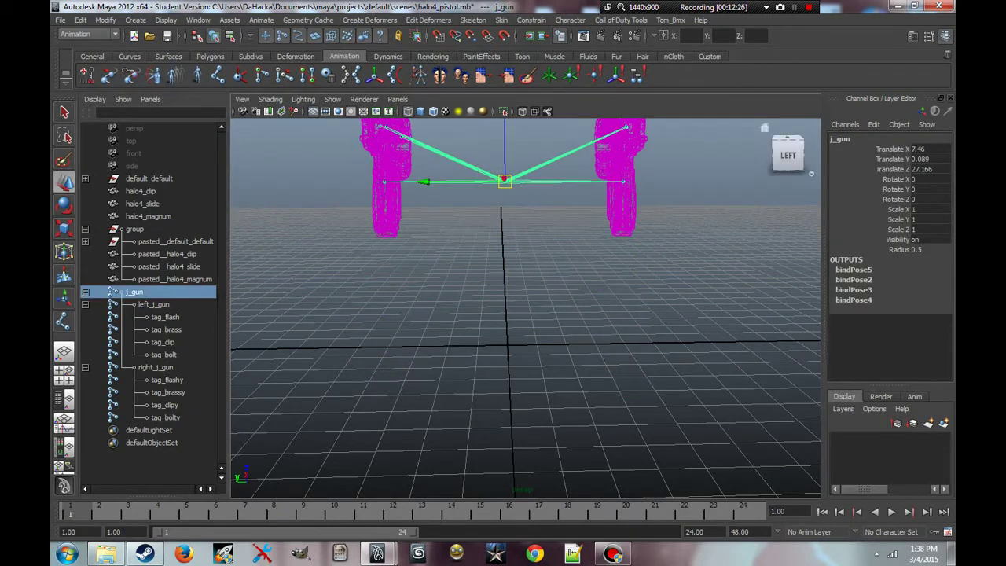
drag(915, 149, 915, 169)
text(0)
key(Return)
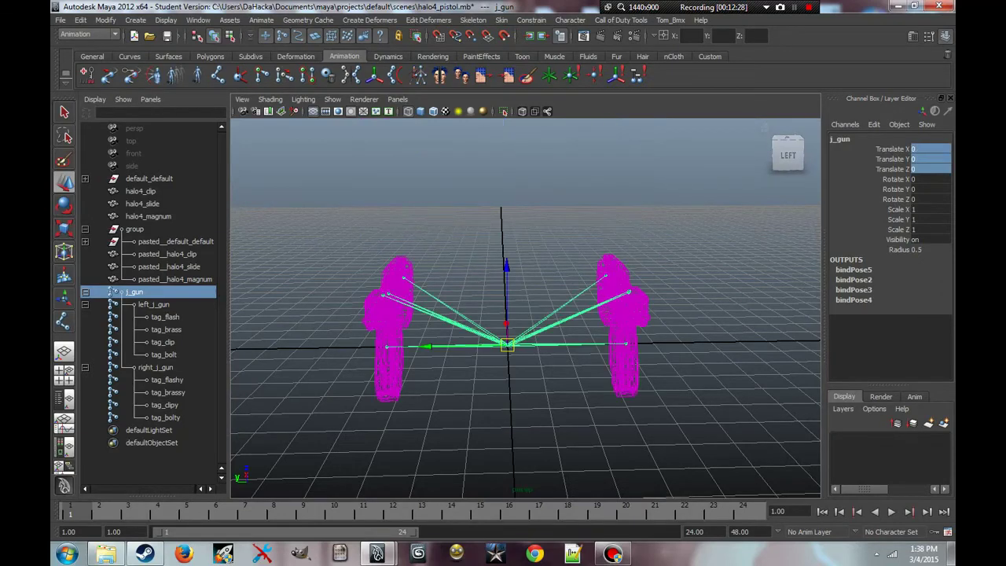
key(Escape)
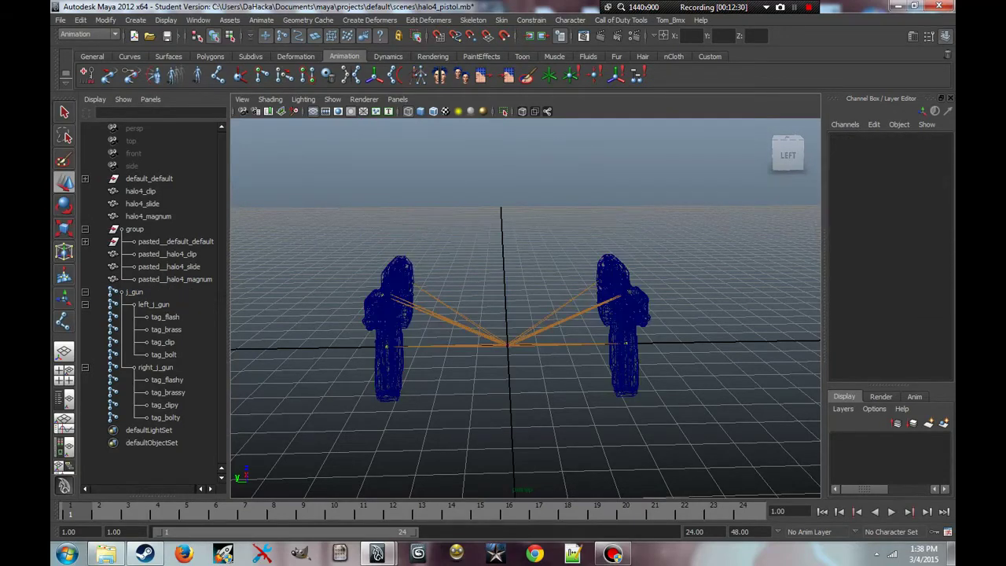
Test the first pistol's binding by moving left_j_gun up and outward, and reset its X, Y and Z translation to 0.
click(154, 304)
drag(507, 344, 425, 203)
click(920, 148)
drag(919, 148, 920, 168)
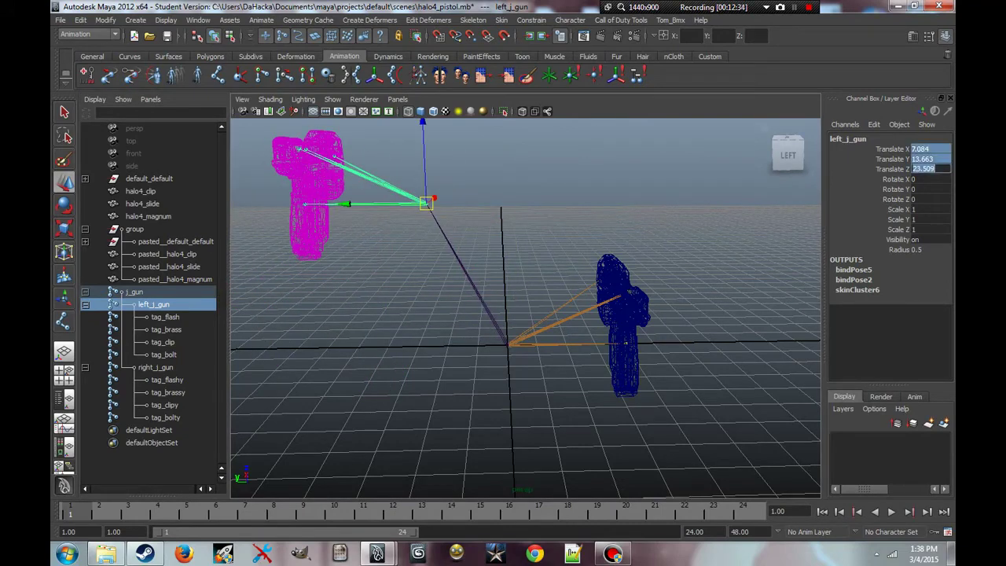
text(0)
key(Return)
Test the second pistol's binding by moving right_j_gun up and outward, reset its X, Y and Z translation to 0, and deselect it.
click(155, 367)
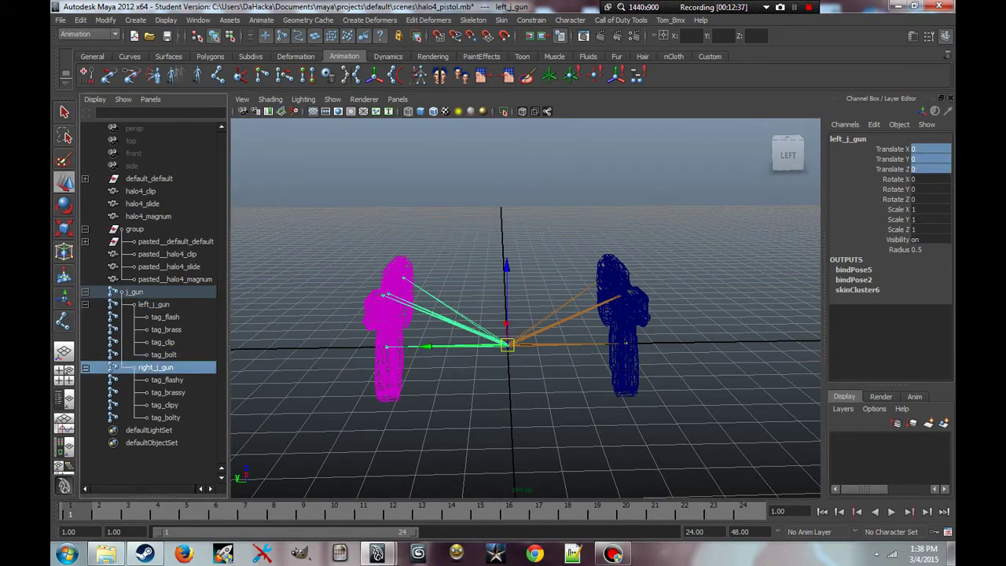
drag(507, 344, 603, 183)
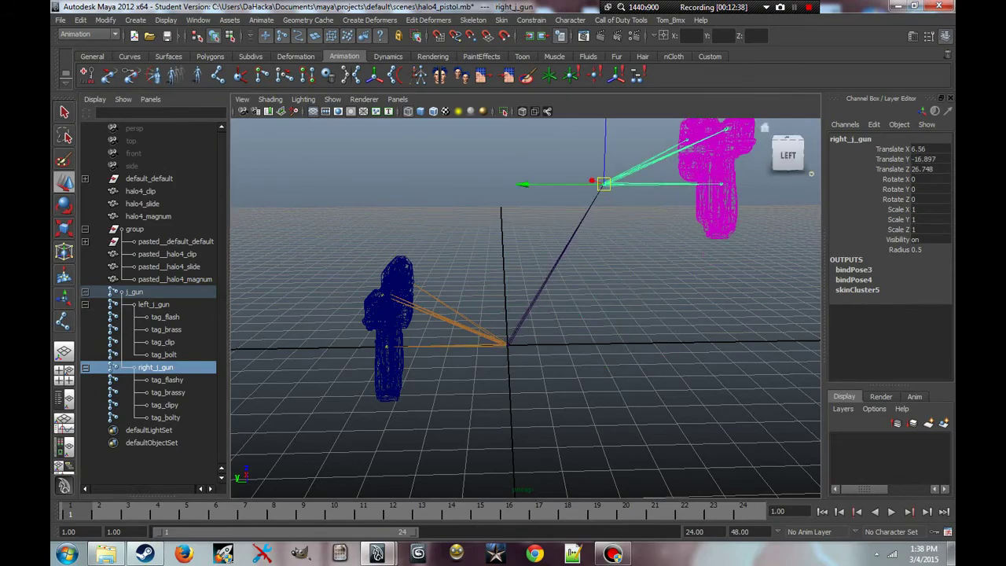
drag(919, 149, 919, 169)
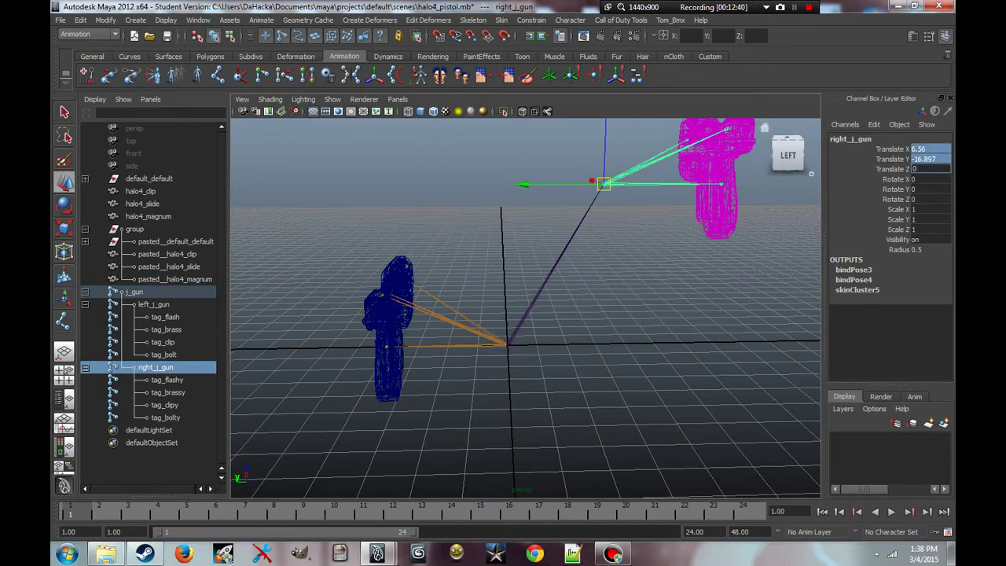
key(Return)
click(707, 440)
Switch to the single perspective view layout without the Outliner and save the halo4_pistol.mb scene.
mouse_move(525, 307)
alt+mouse_down()
mouse_move(471, 299)
mouse_move(525, 306)
alt+mouse_up()
scroll(525, 307, up, 2)
scroll(525, 307, down, 2)
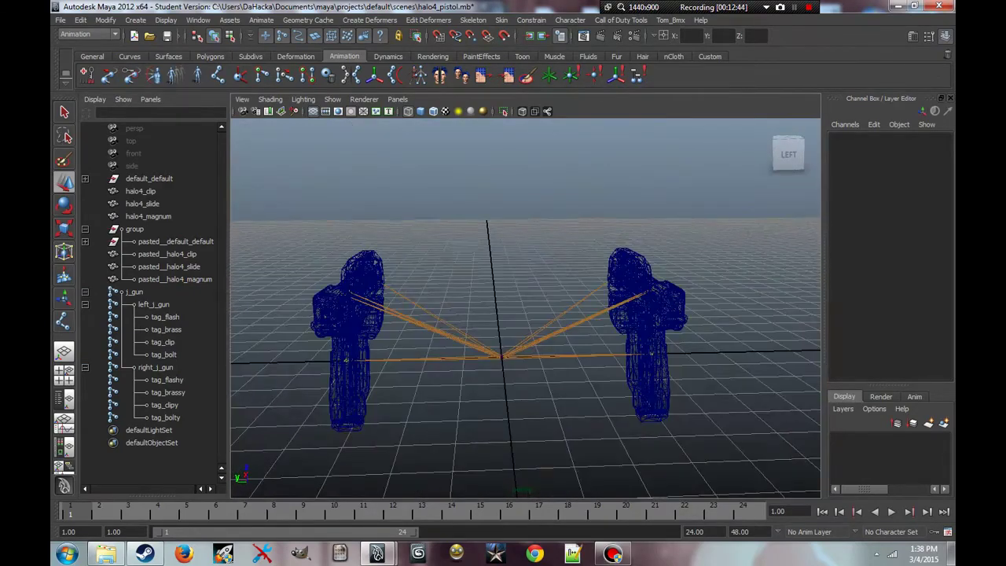
scroll(525, 307, down, 2)
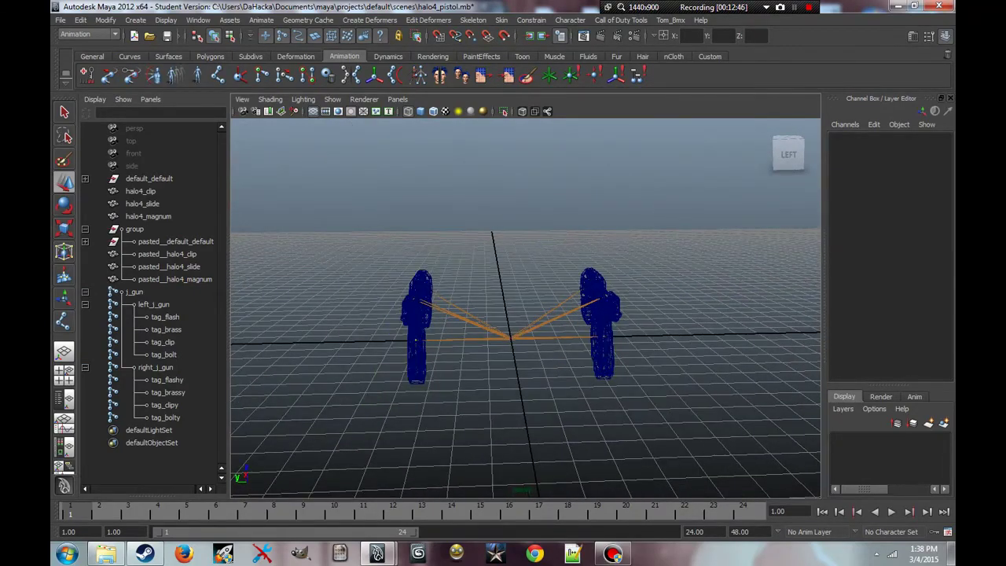
click(64, 351)
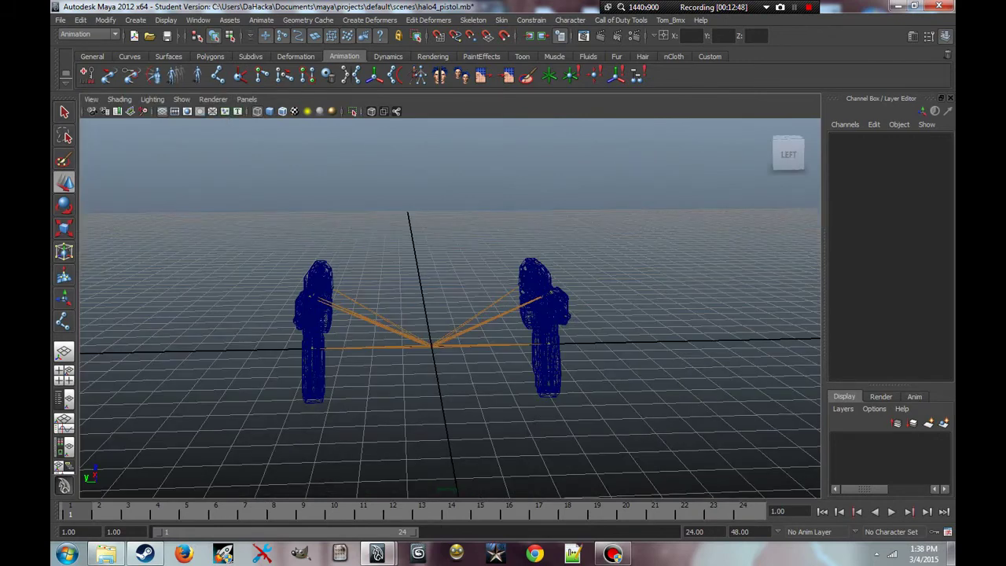
click(60, 20)
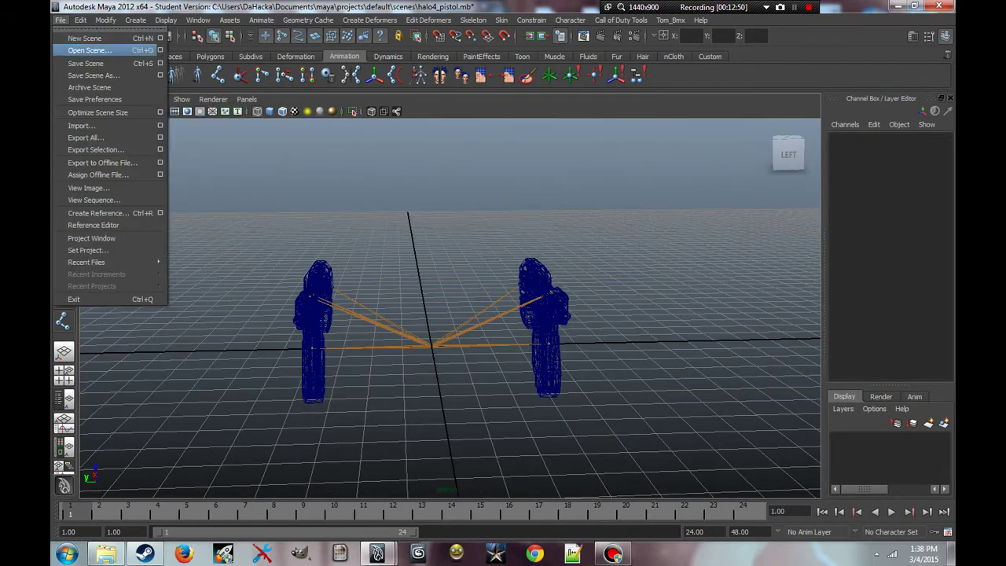
click(60, 19)
click(473, 283)
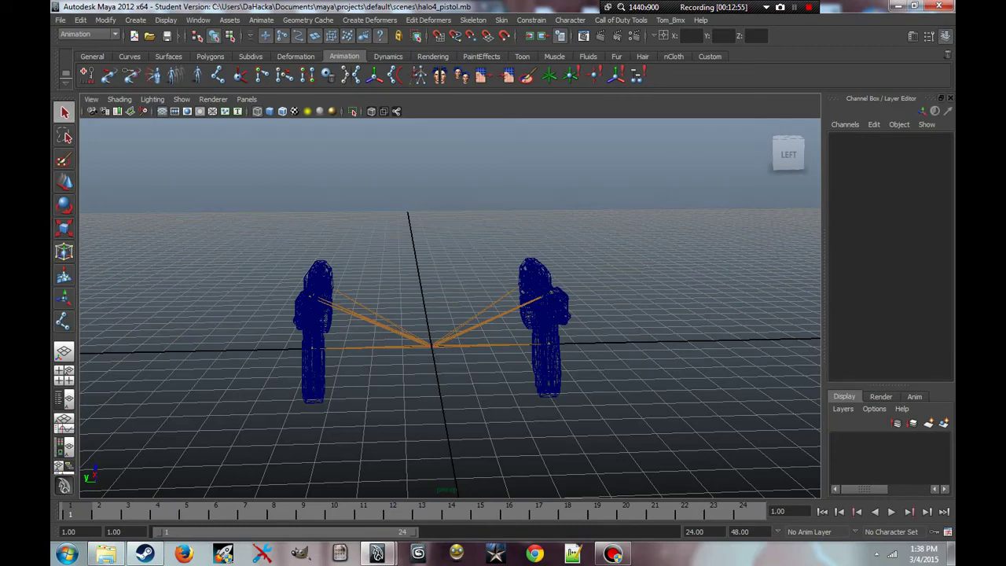
alt+drag(440, 307, 459, 307)
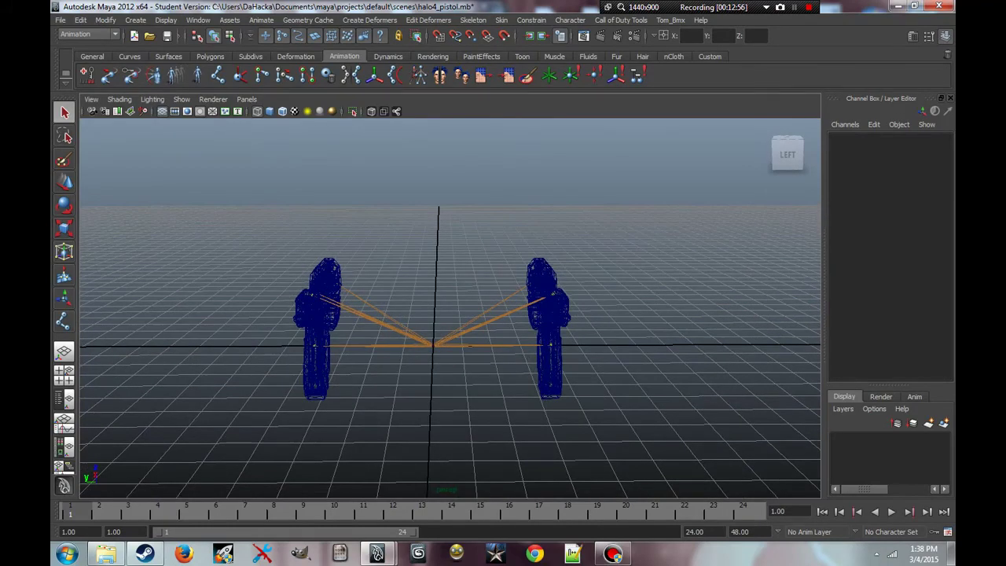